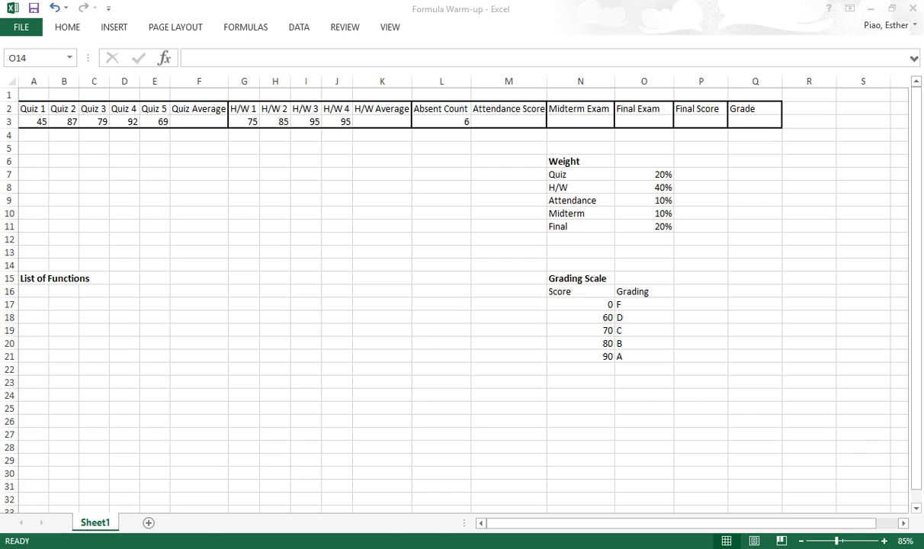
Examine the gradebook's quiz, homework, attendance and exam columns along with the Weight table and List of Functions area
double_click(547, 31)
double_click(550, 26)
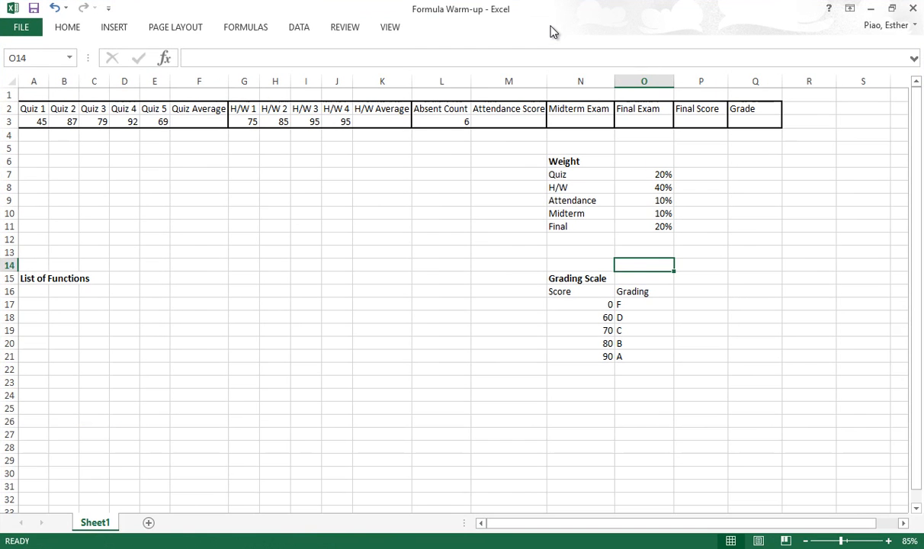
left_click(233, 202)
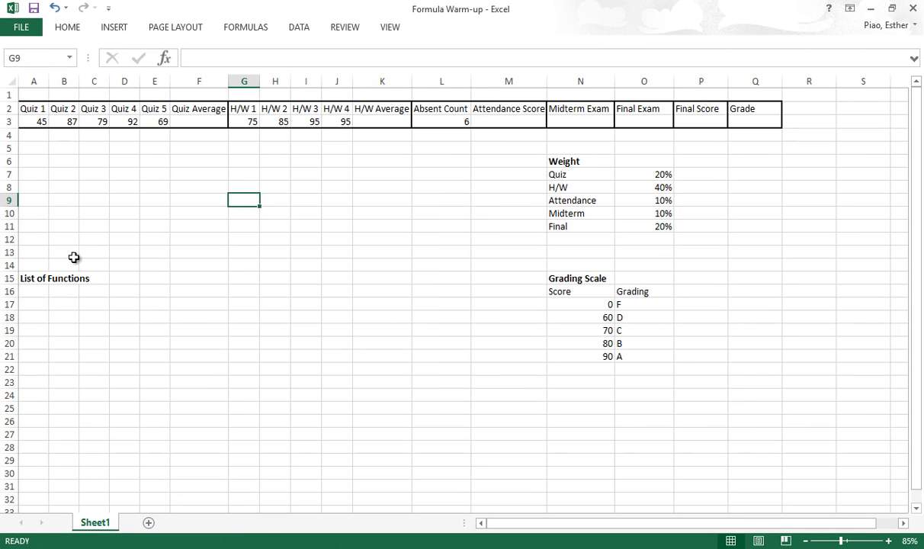
left_click(42, 276)
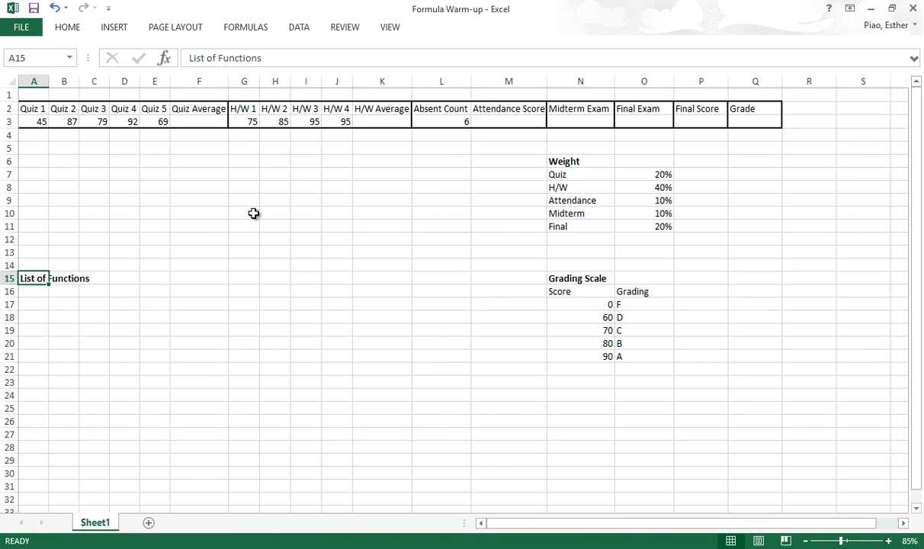
left_click(51, 136)
left_click_drag(30, 135, 193, 136)
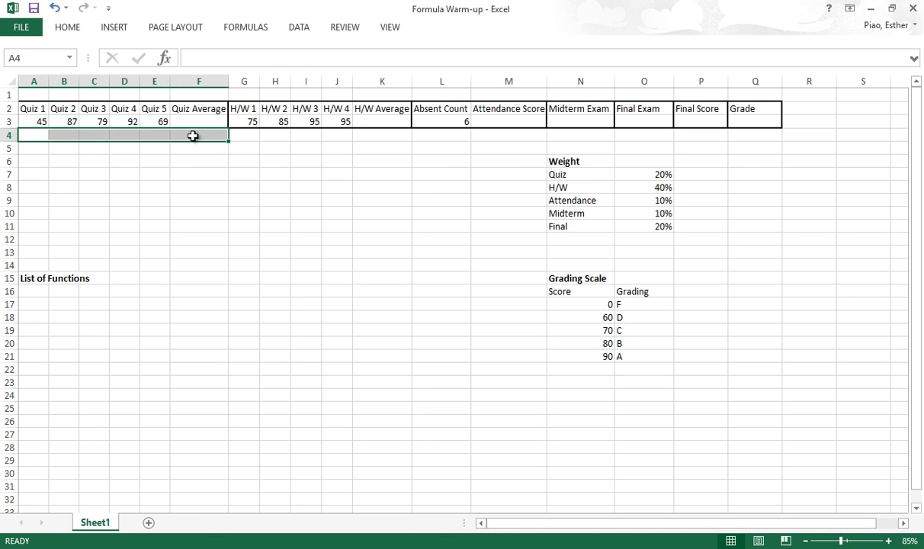
left_click(143, 149)
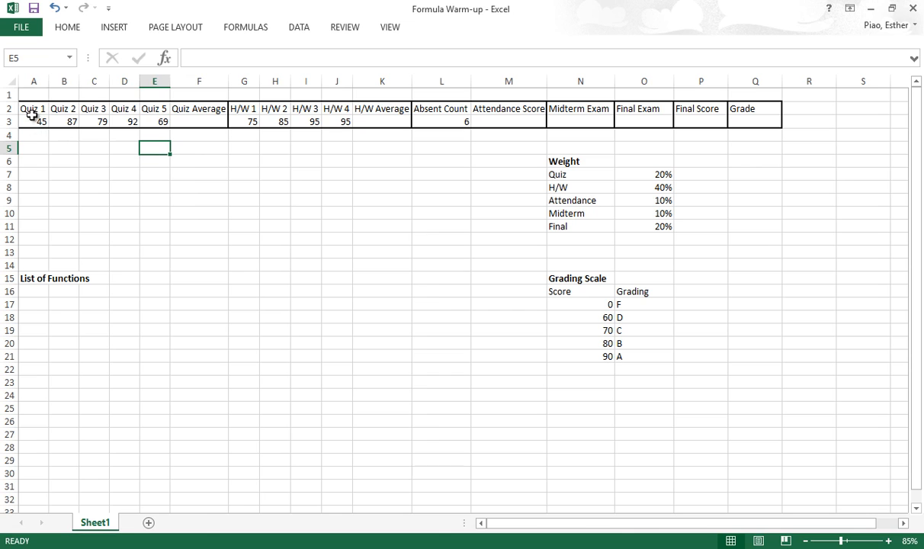
left_click(179, 120)
left_click_drag(238, 109, 349, 112)
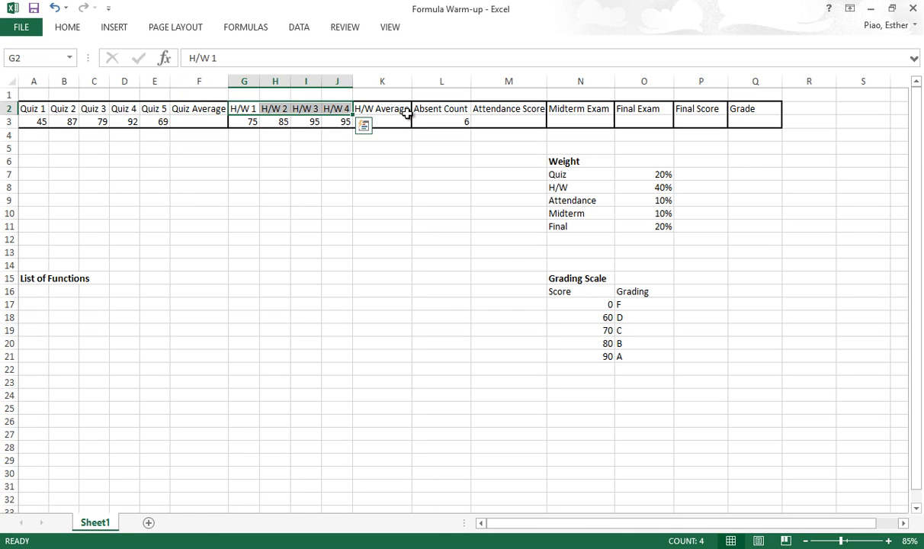
left_click(391, 120)
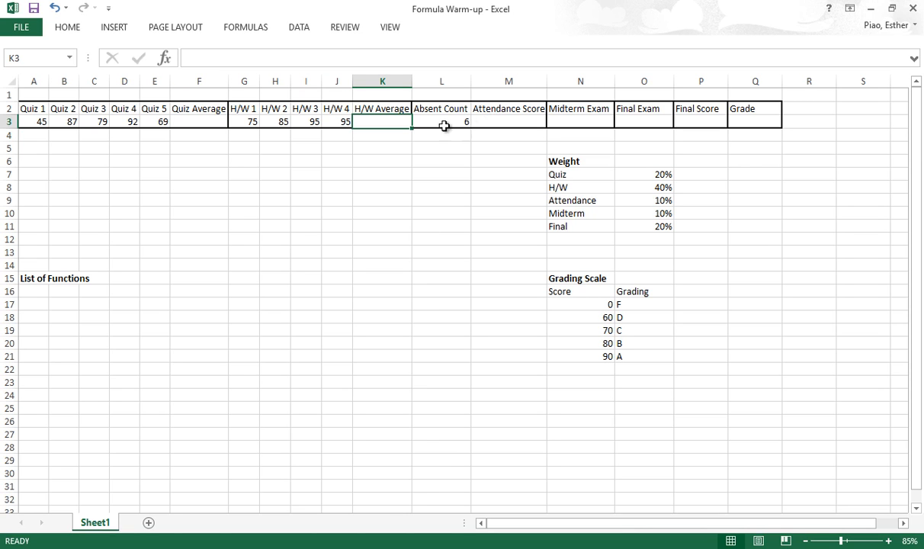
left_click(509, 119)
left_click(567, 119)
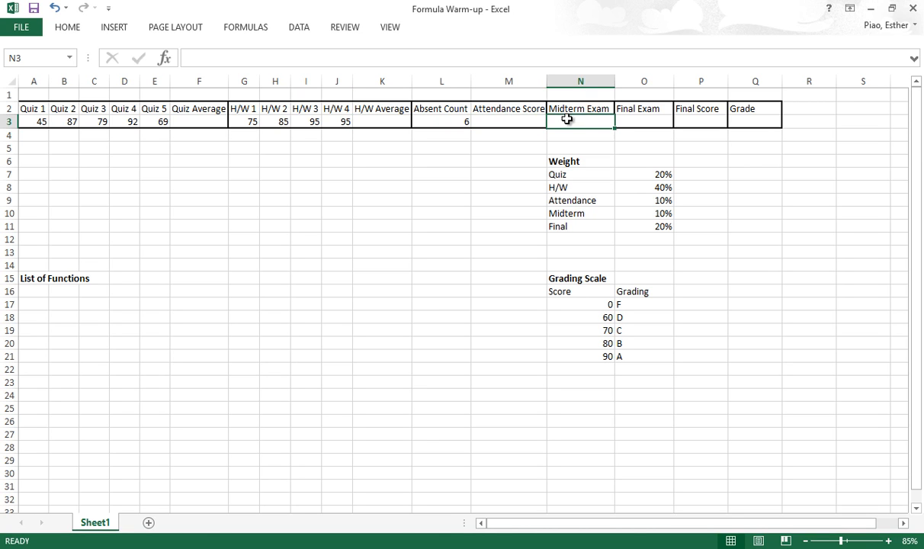
left_click(654, 121)
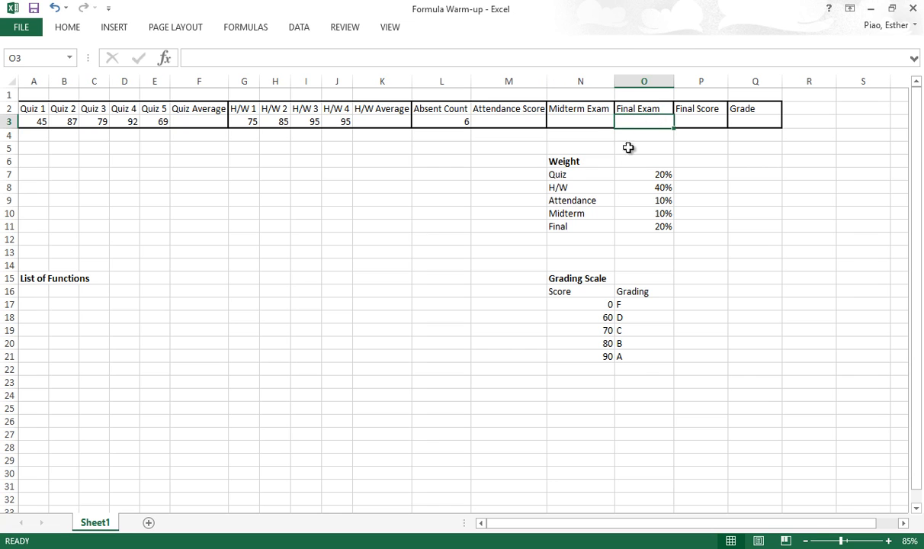
left_click(585, 160)
left_click_drag(586, 160, 633, 221)
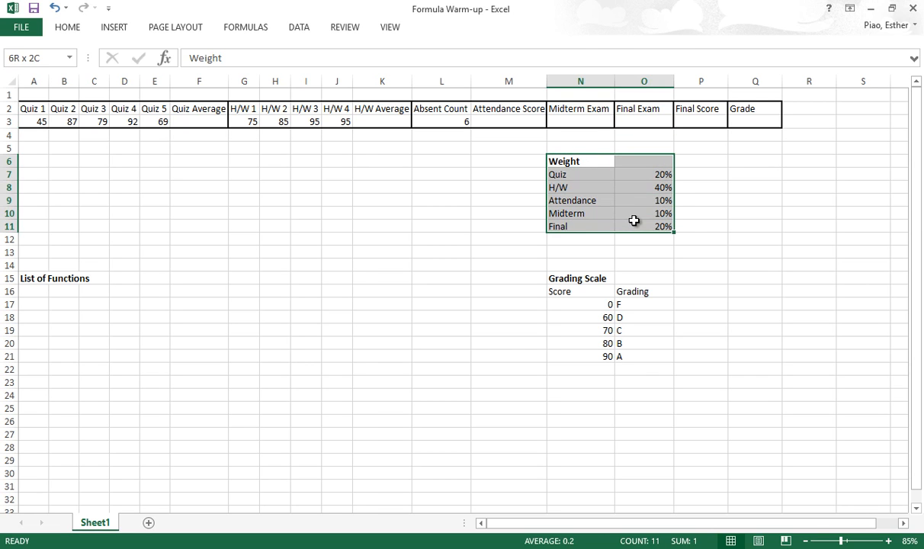
left_click(633, 223)
left_click(698, 123)
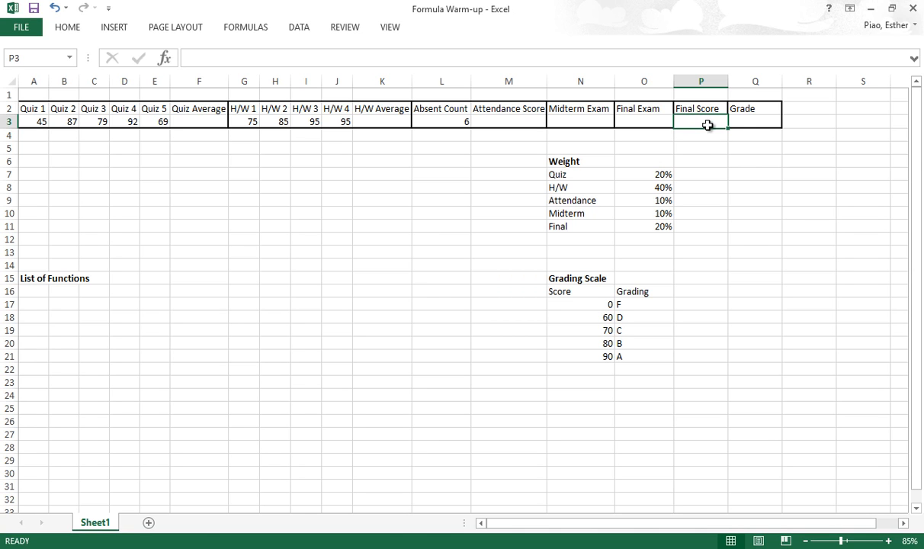
left_click(107, 195)
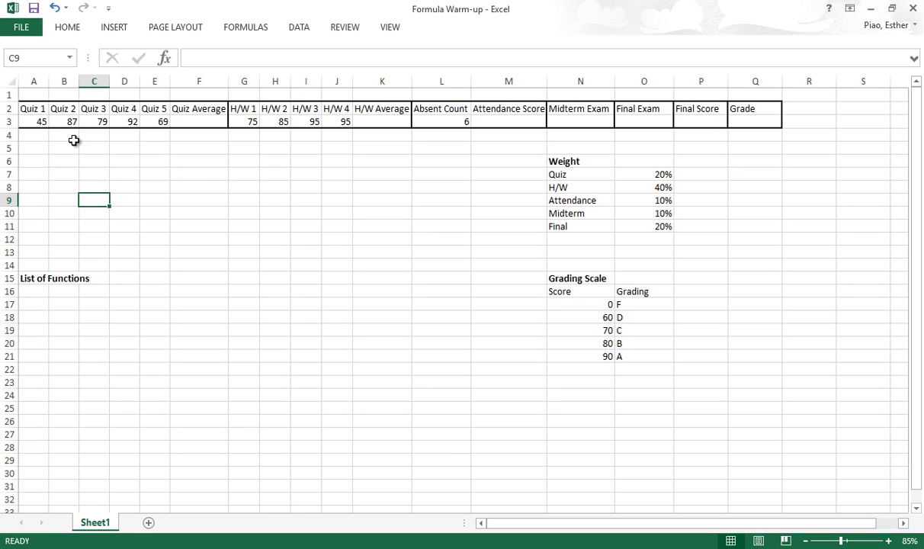
left_click(58, 158)
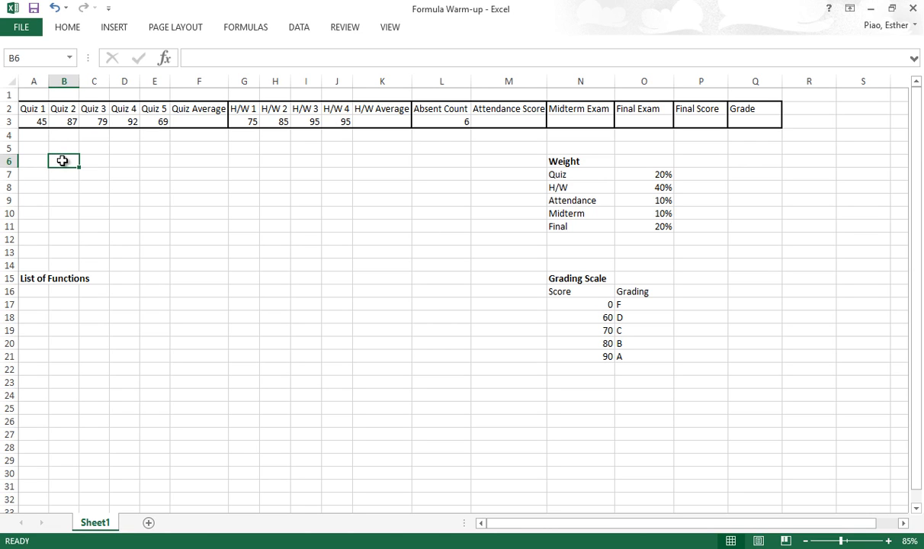
Insert a blank column before the Quiz 1 column and narrow it to fit short IDs
left_click(34, 80)
right_click(34, 80)
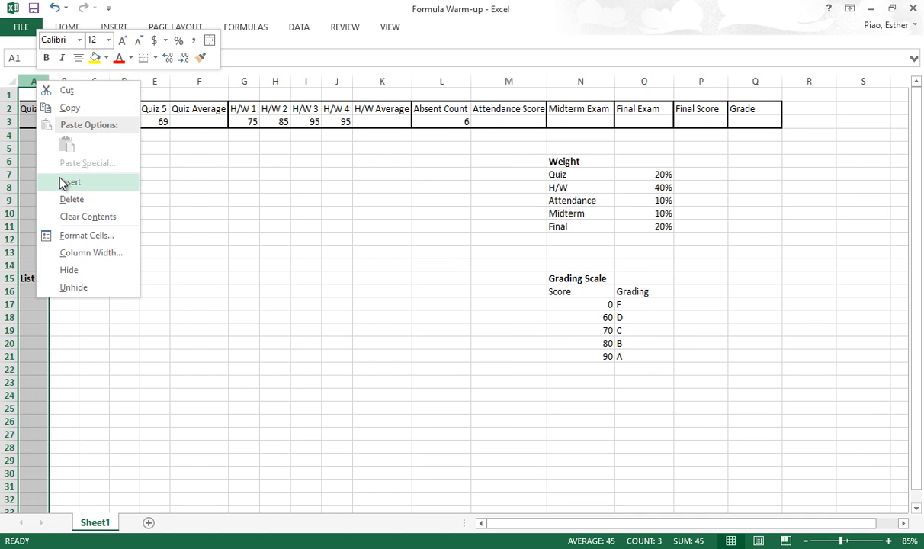
left_click(59, 176)
left_click_drag(74, 83, 62, 87)
Enter the header "UPIKE ID" in A2 and three consecutive student IDs in A3:A5
left_click(48, 108)
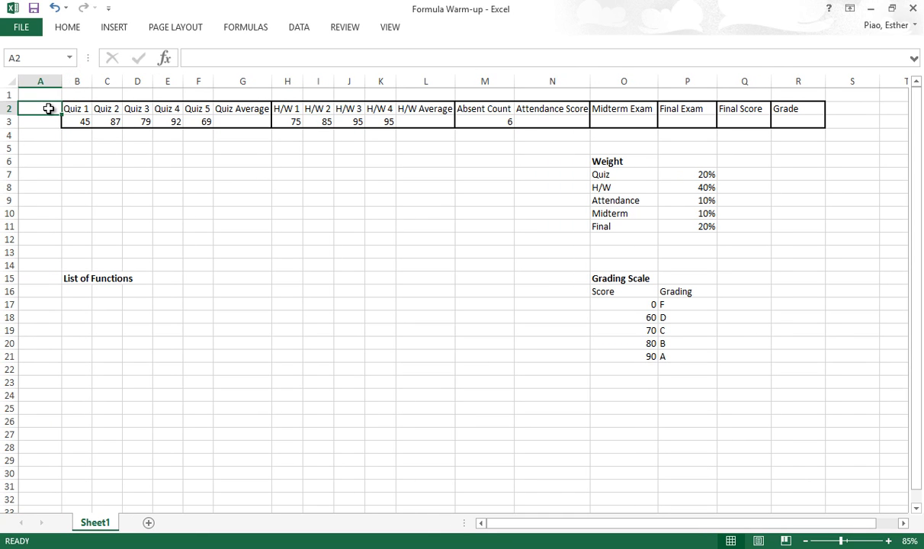
type("UPIK")
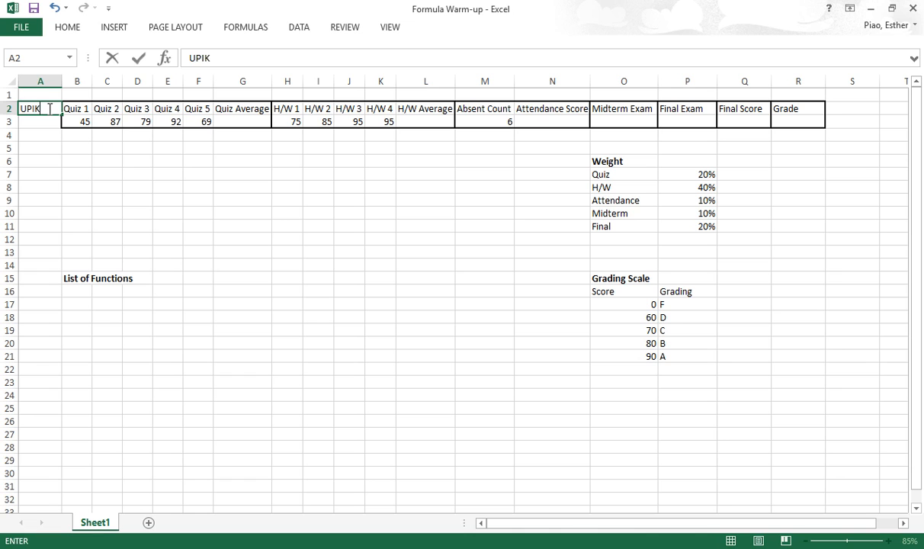
type("E ID")
key("Return")
type("UPIKE001")
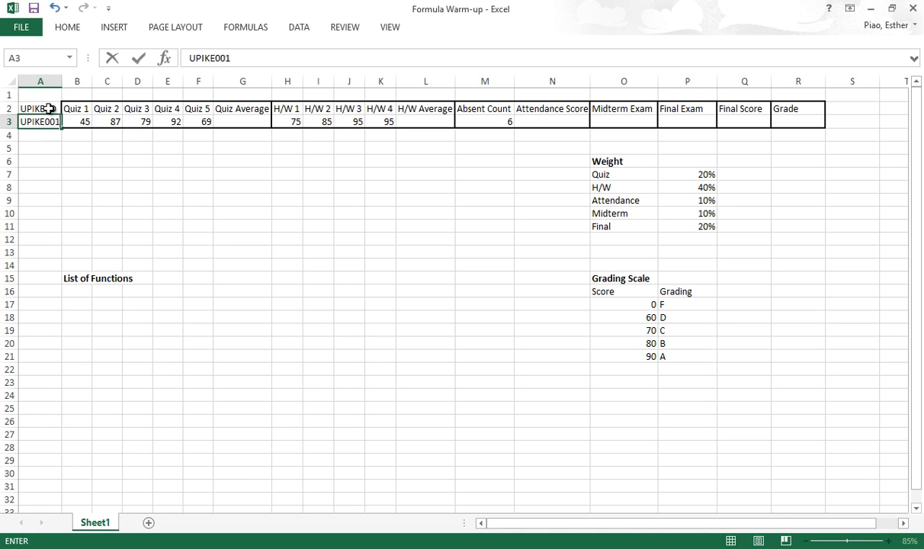
key("Return")
type("UPIKE002")
key("Return")
type("UPIKE003")
key("Return")
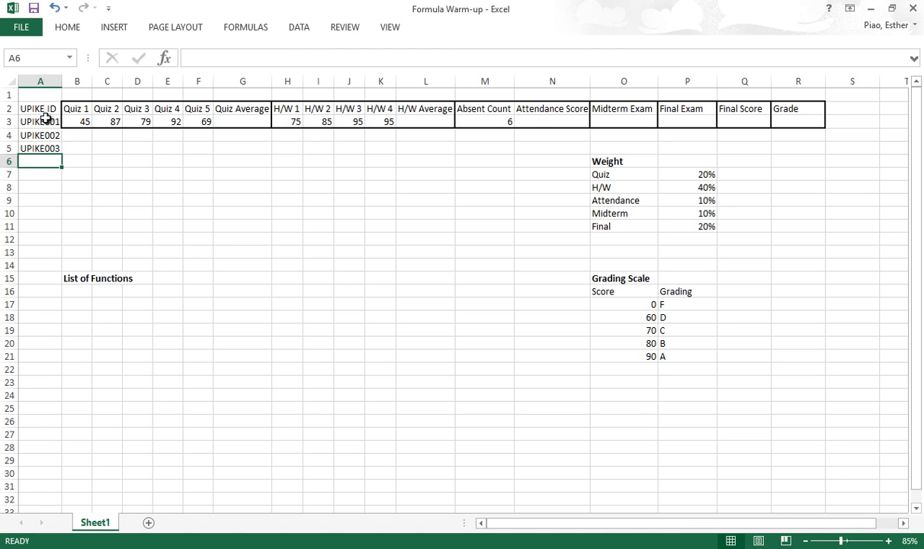
Enter the formula =RANDBETWEEN(60, 100) as the second student's Quiz 1 score in B4
left_click(74, 137)
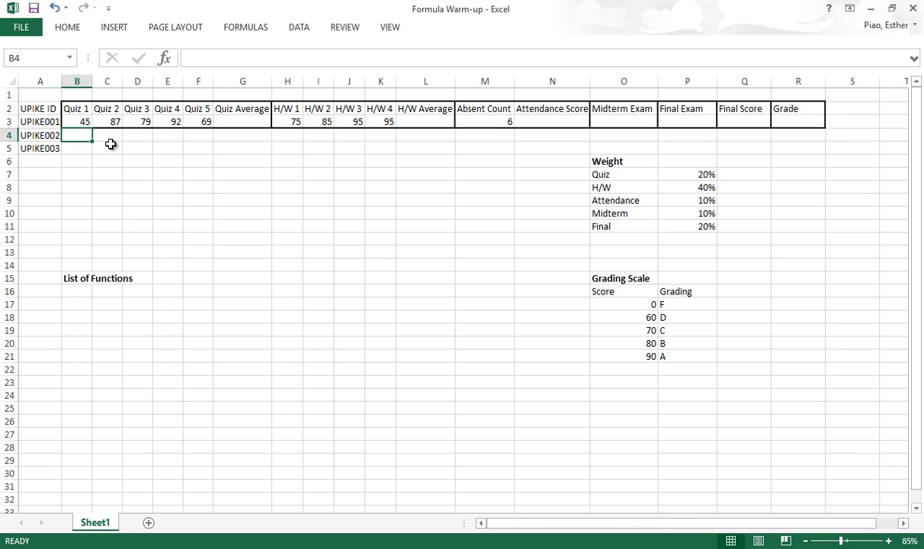
mouse_move(77, 135)
left_mouse_down()
mouse_move(195, 143)
mouse_move(81, 134)
left_mouse_up()
type("=")
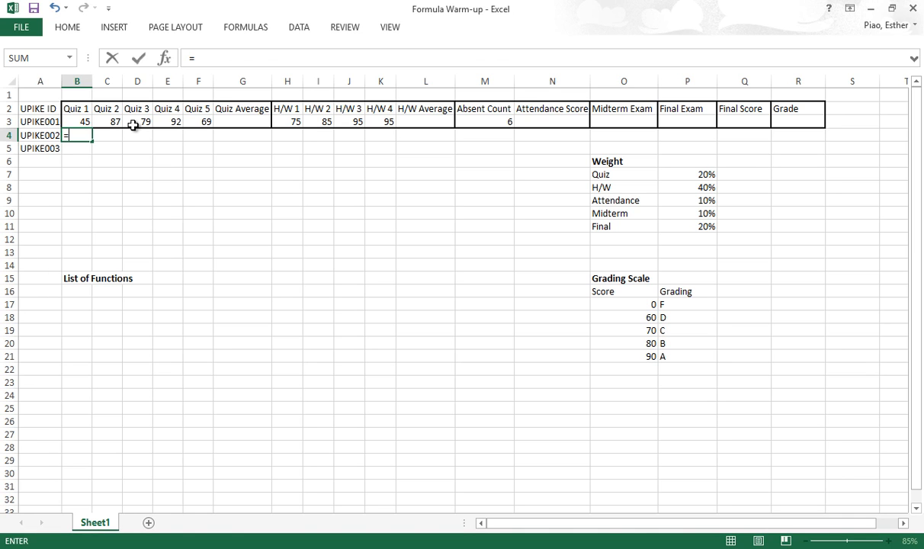
type("RA")
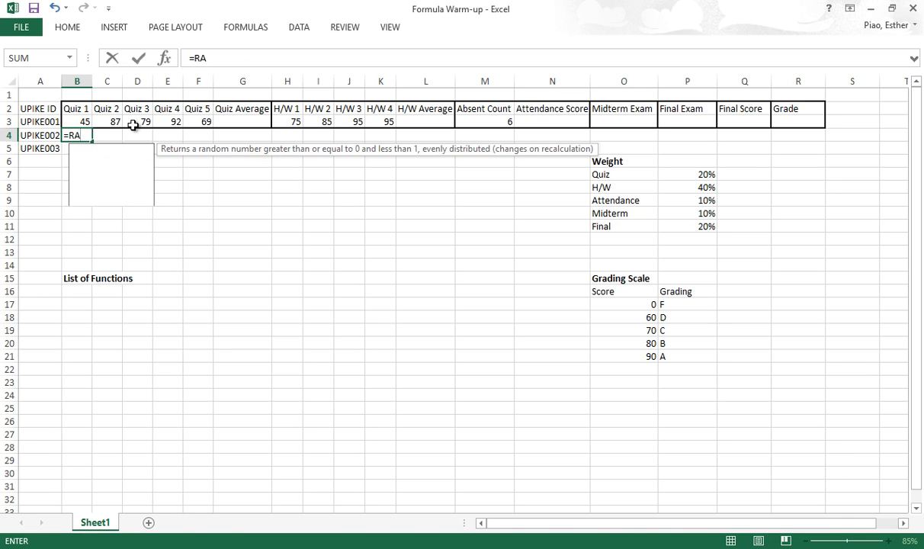
type("NDBETWEEN(")
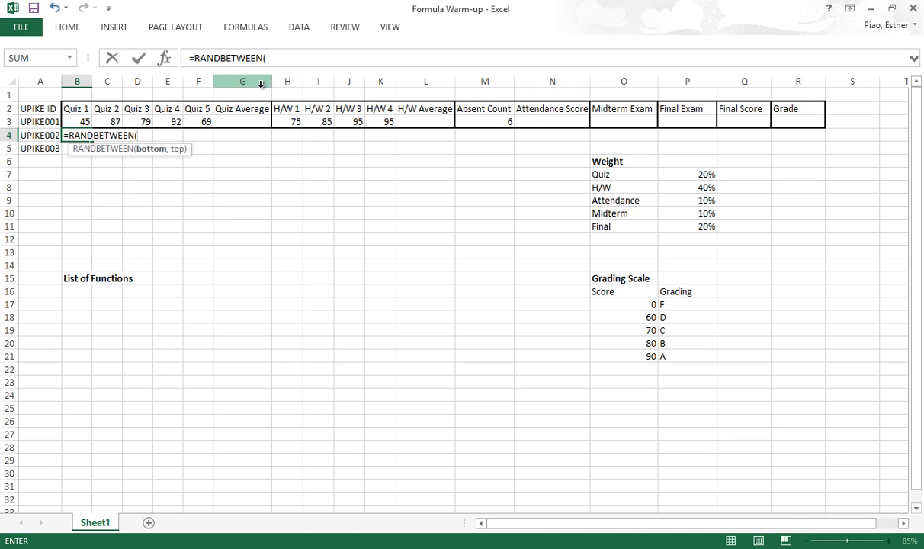
left_click(292, 60)
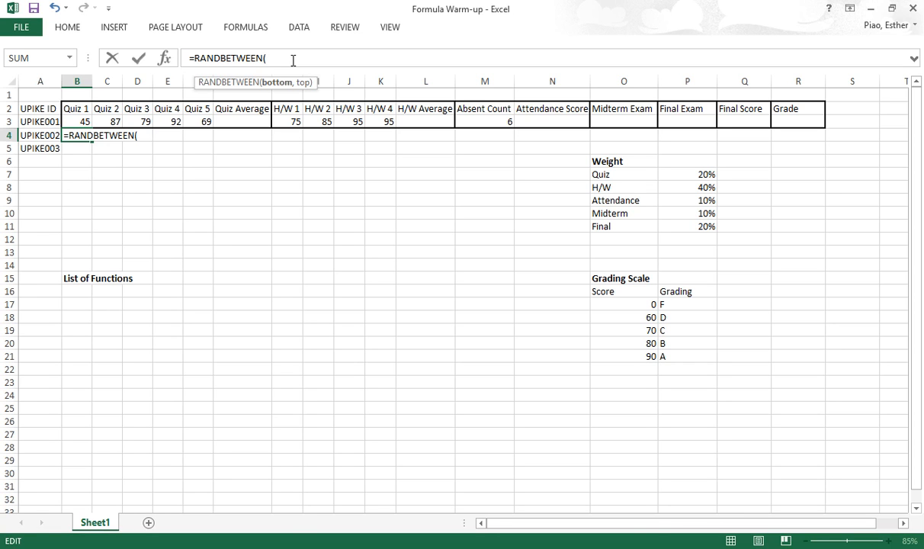
type("60, 100)")
key("Return")
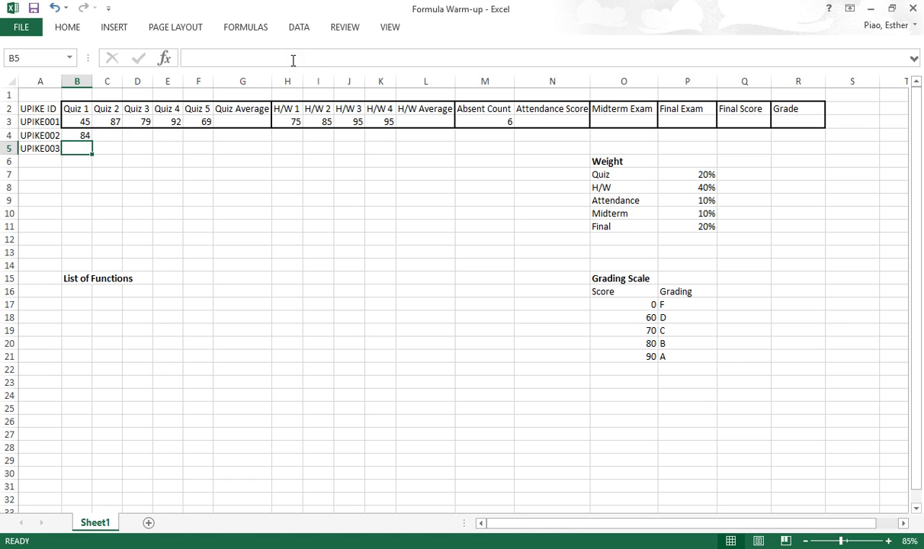
Fill the random-score formula from B4 through K5 and clear the Quiz Average cells G4:G5
left_click(68, 133)
left_click_drag(92, 142, 392, 166)
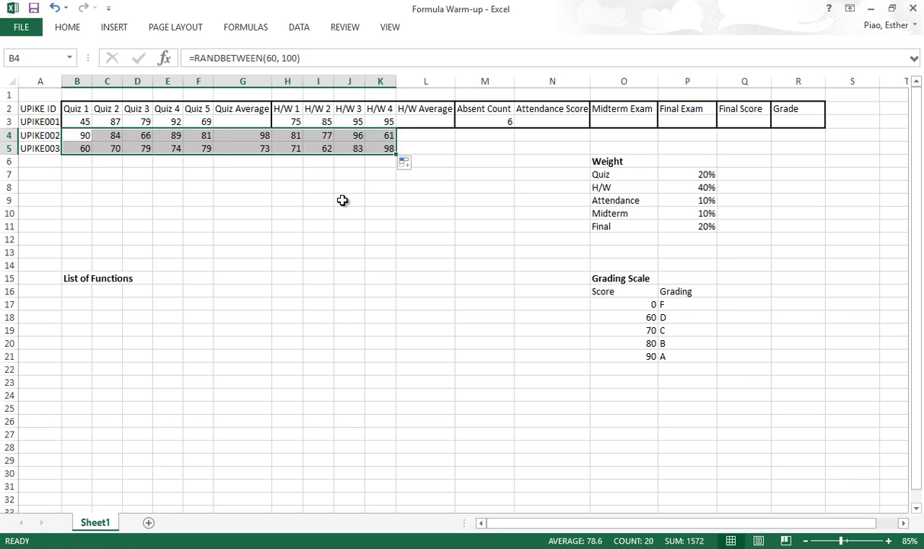
left_click(310, 196)
left_click_drag(244, 134, 253, 150)
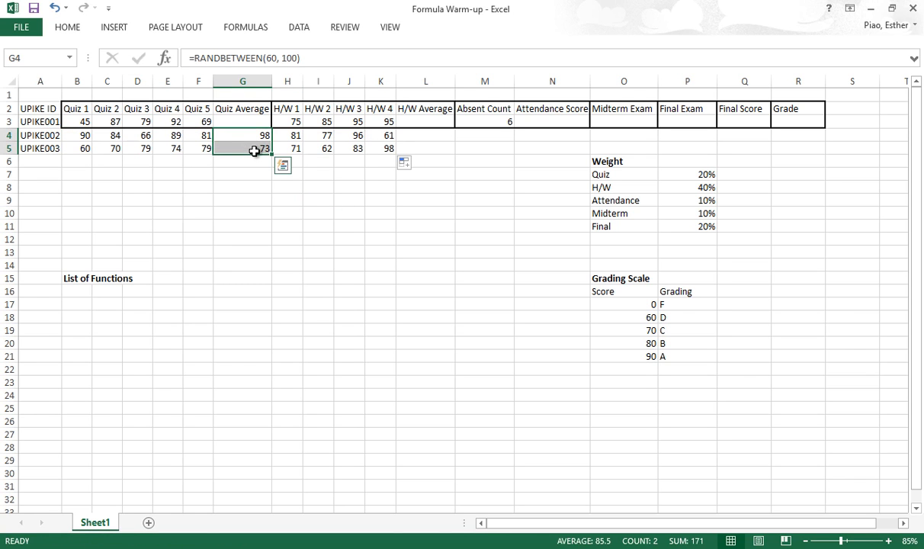
key("BackSpace")
key("Escape")
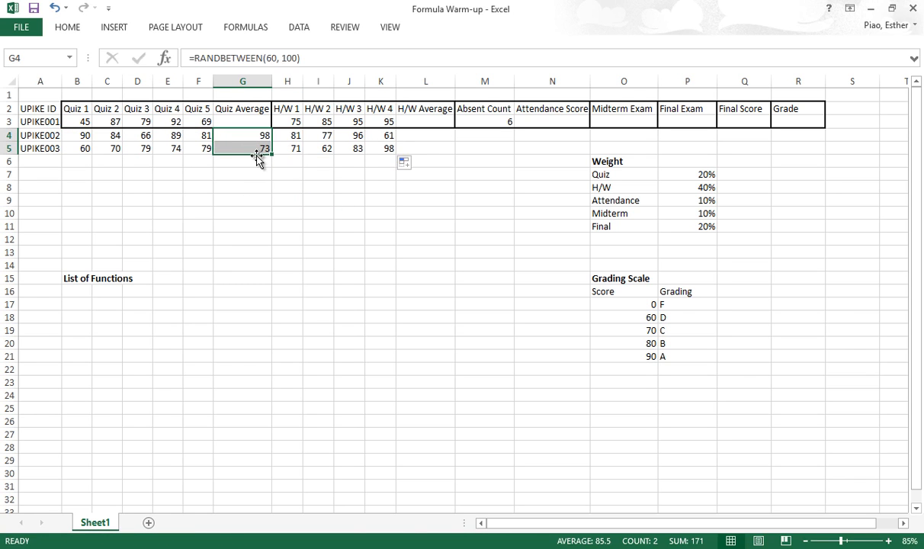
key("Delete")
left_click(255, 185)
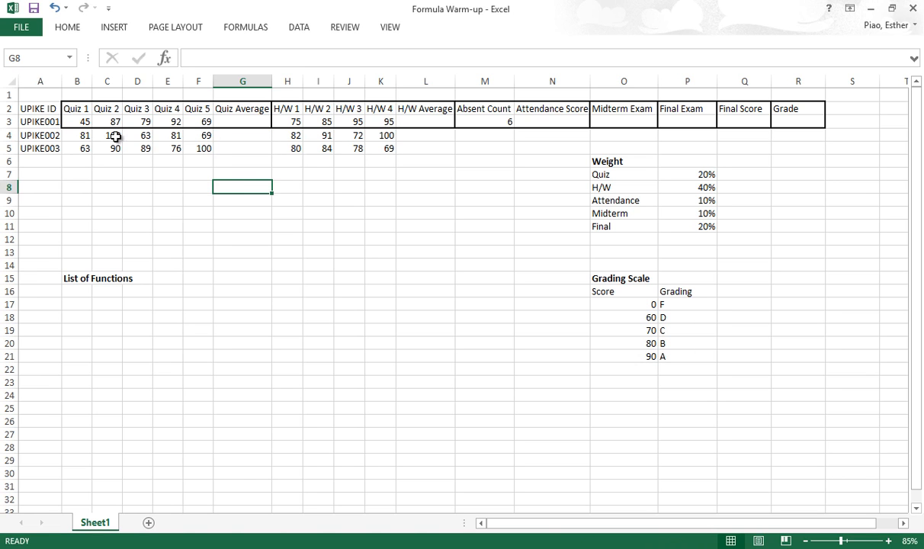
Recalculate the random scores repeatedly by committing entries in the spare cell G7
left_click(221, 178)
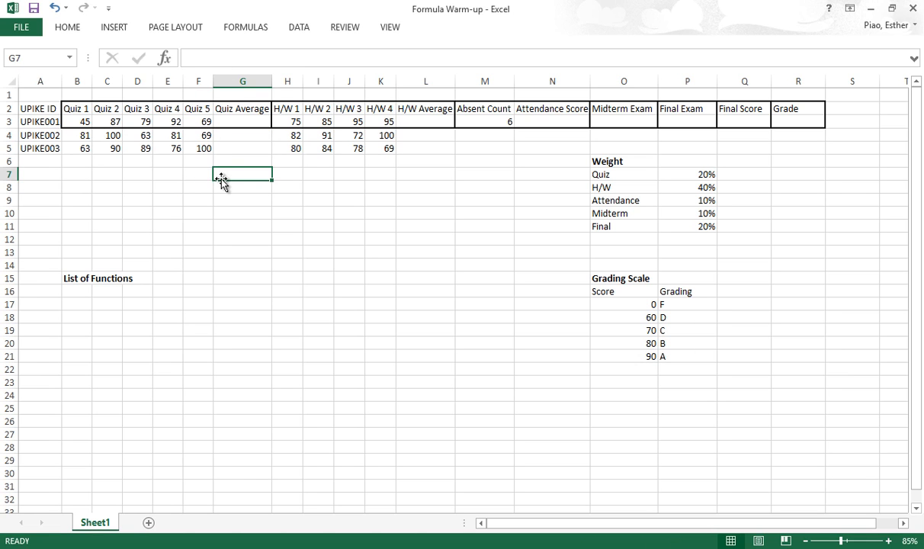
type("=")
key("Return")
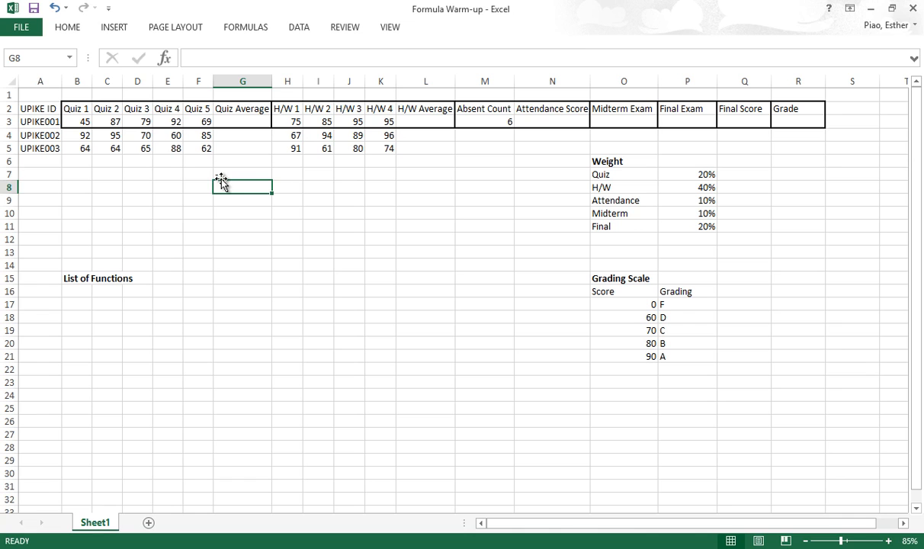
left_click(221, 178)
type("-")
key("Return")
left_click(221, 178)
type("-")
key("Return")
Copy the random scores in B4:K5 and paste them as values only, starting at B8
left_click(79, 173)
left_click_drag(84, 137, 379, 150)
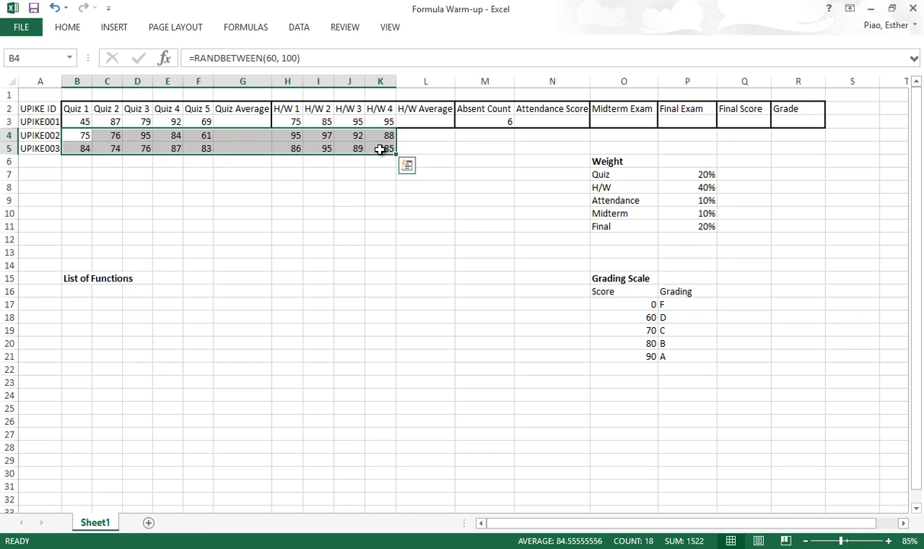
key("ctrl+c")
left_click(78, 185)
key("ctrl+v")
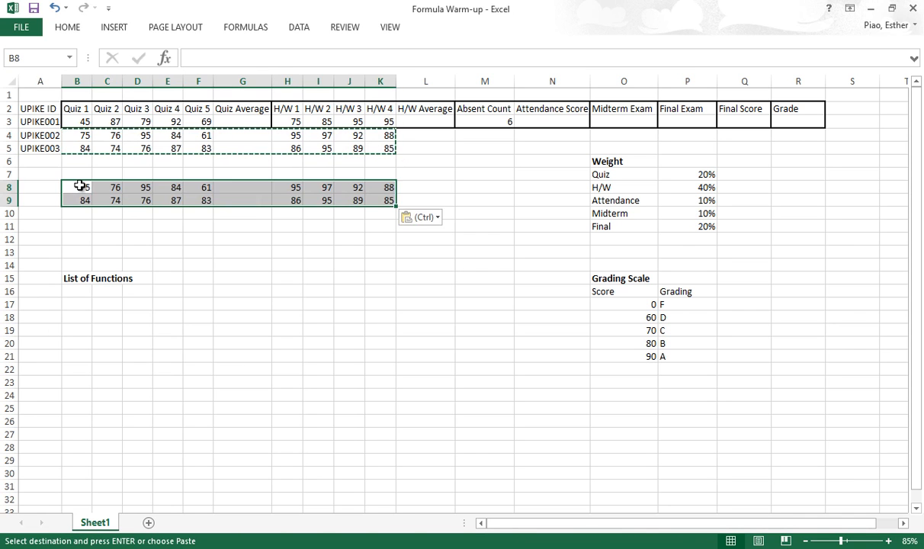
left_click(422, 218)
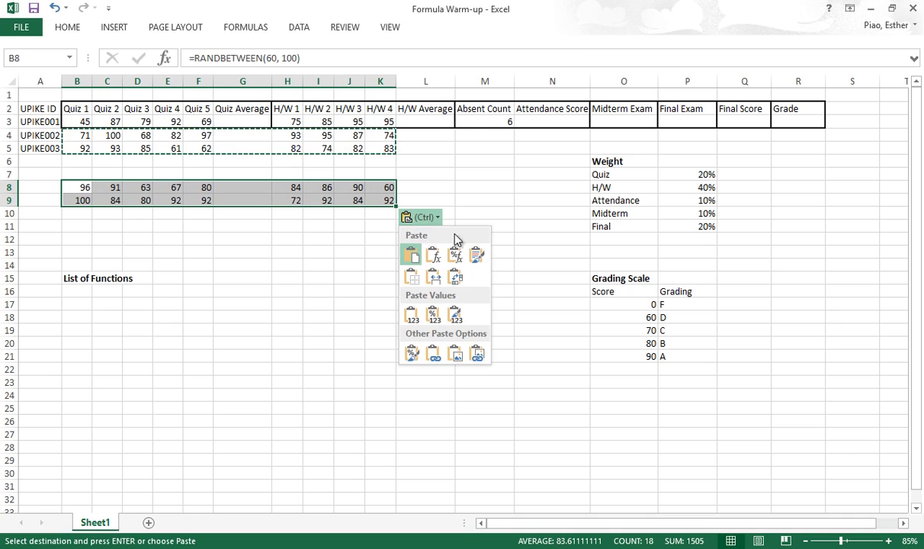
left_click(418, 327)
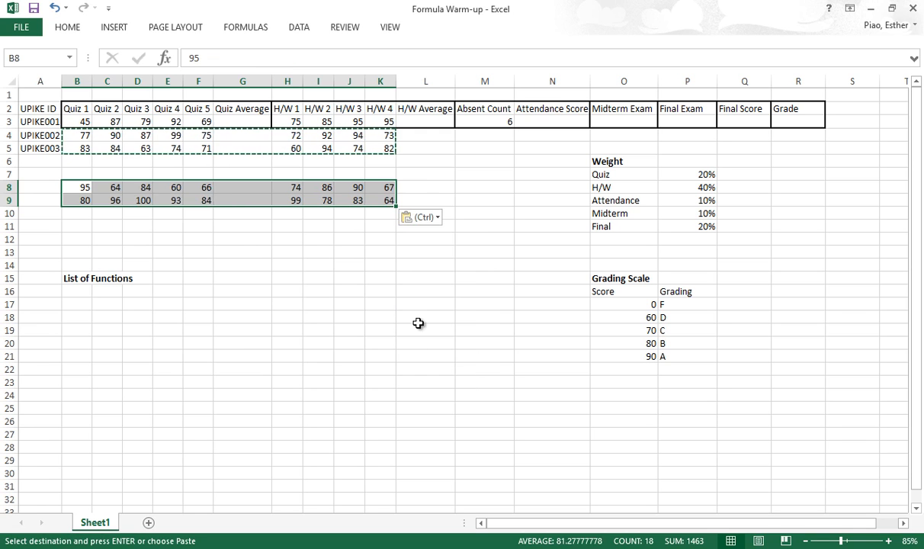
left_click(418, 325)
Clear the random-score formulas in B4:K5 and move the fixed scores from B8:K9 into their place
left_click_drag(79, 135, 383, 146)
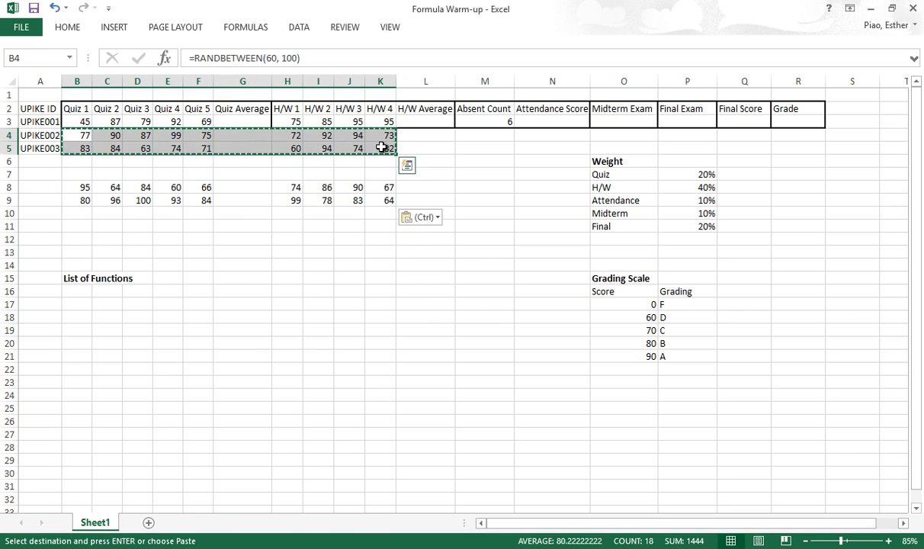
key("Delete")
left_click(315, 223)
left_click_drag(385, 187, 82, 192)
key("ctrl+c")
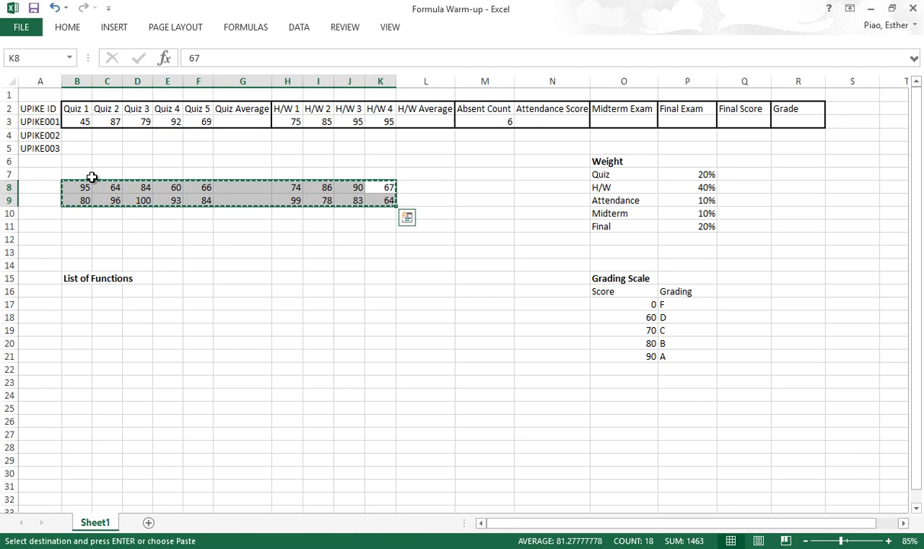
left_click(90, 136)
key("ctrl+v")
left_click(168, 172)
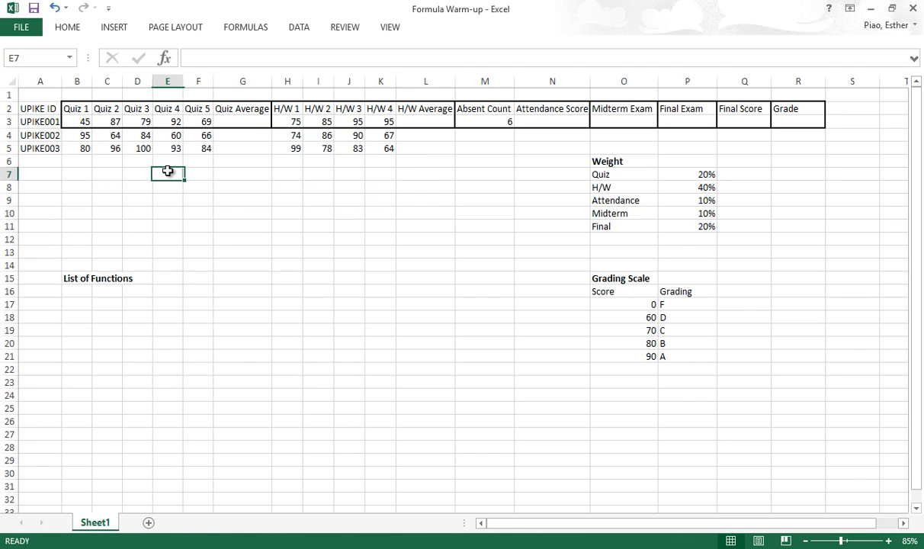
left_click(249, 135)
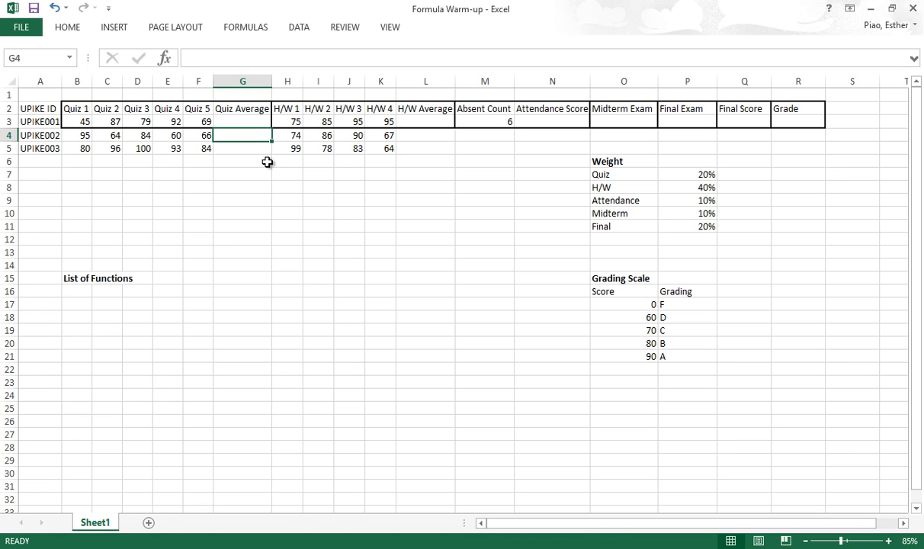
left_click(253, 122)
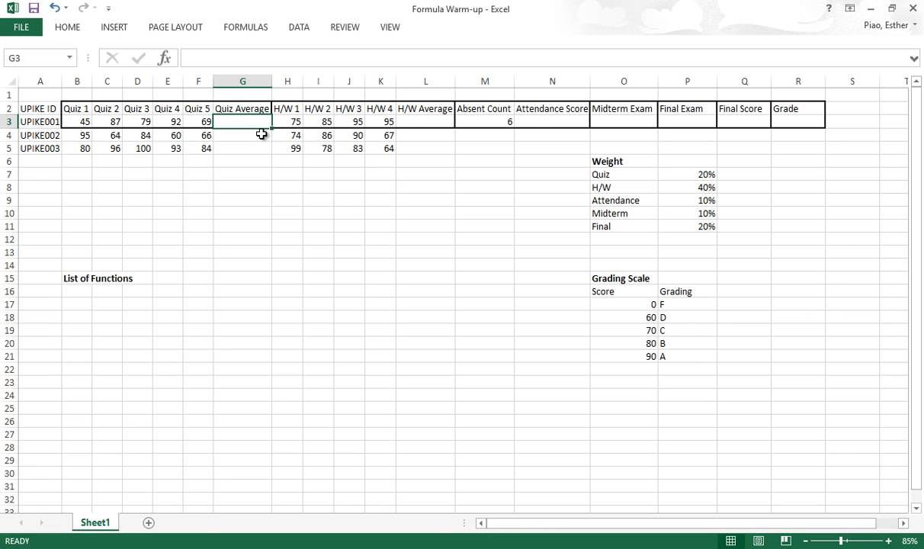
type("=")
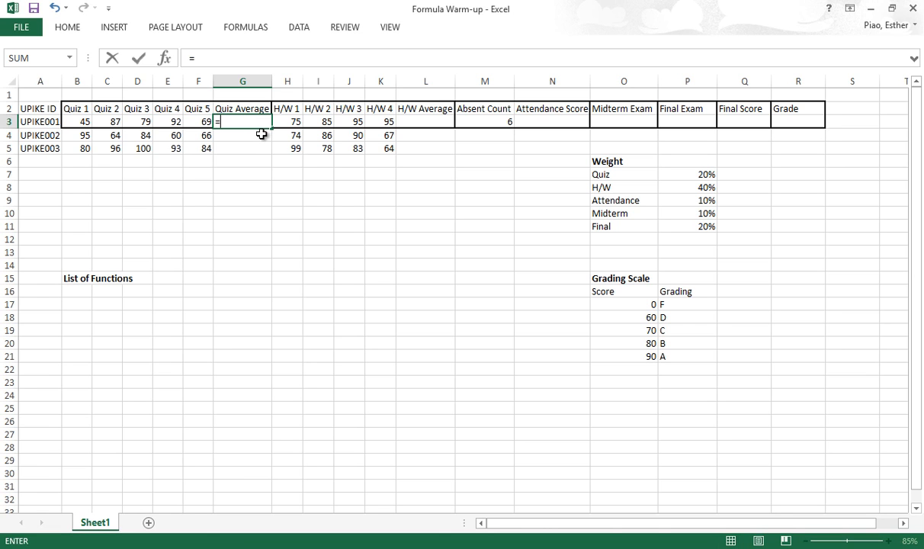
type("average(")
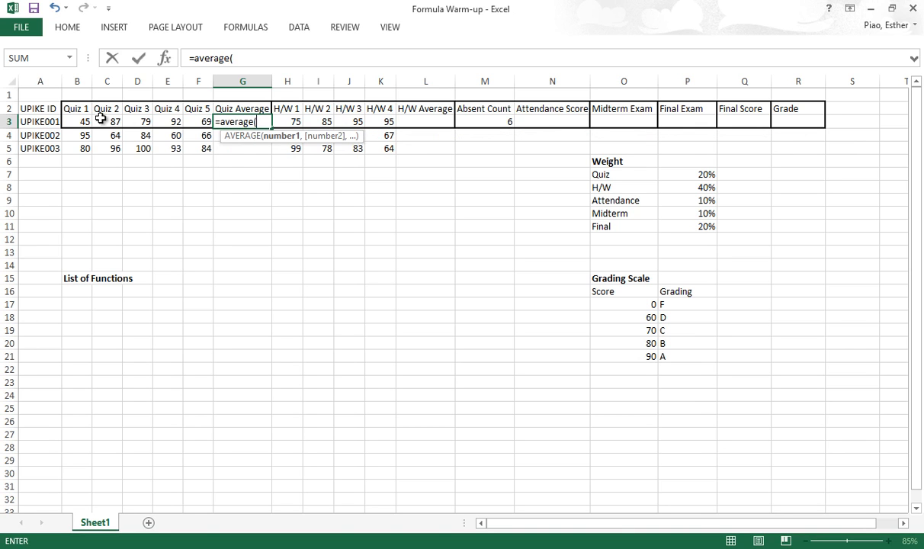
left_click_drag(76, 121, 189, 128)
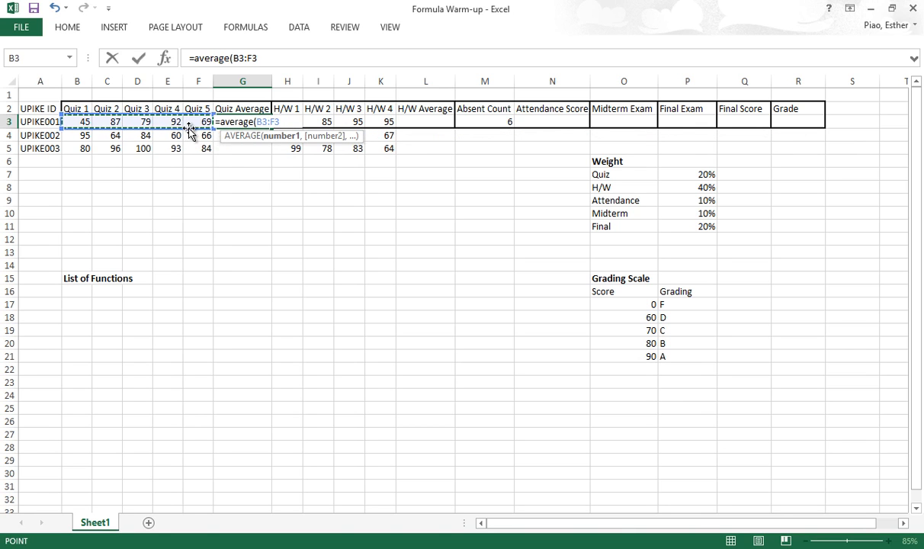
type(")")
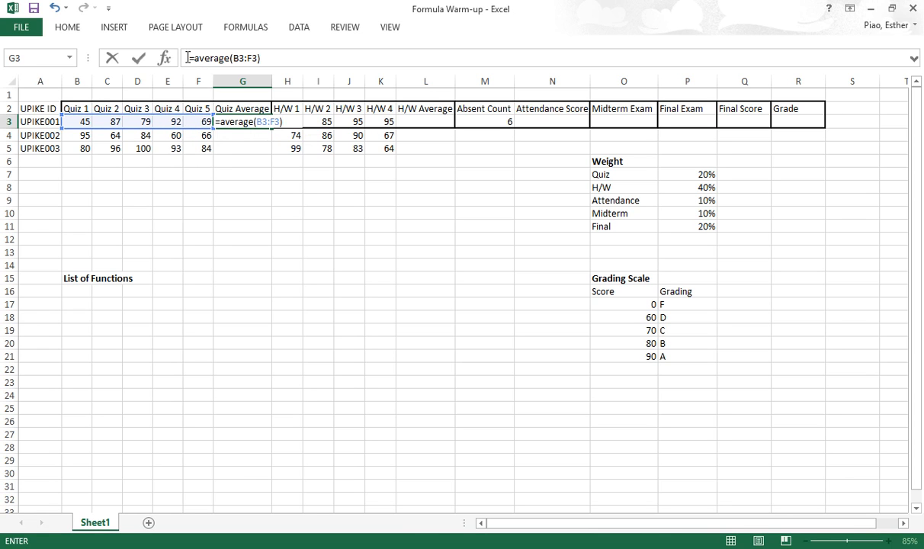
left_click_drag(192, 59, 276, 64)
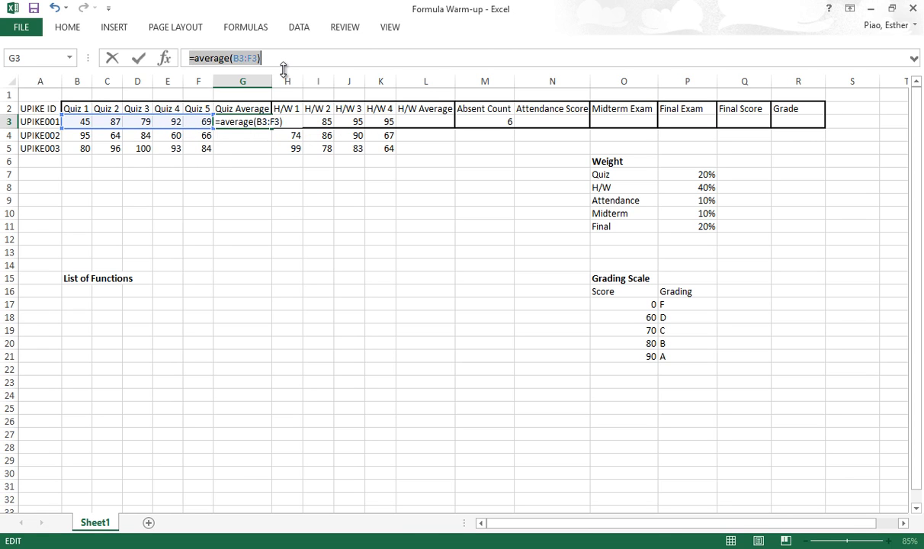
key("BackSpace")
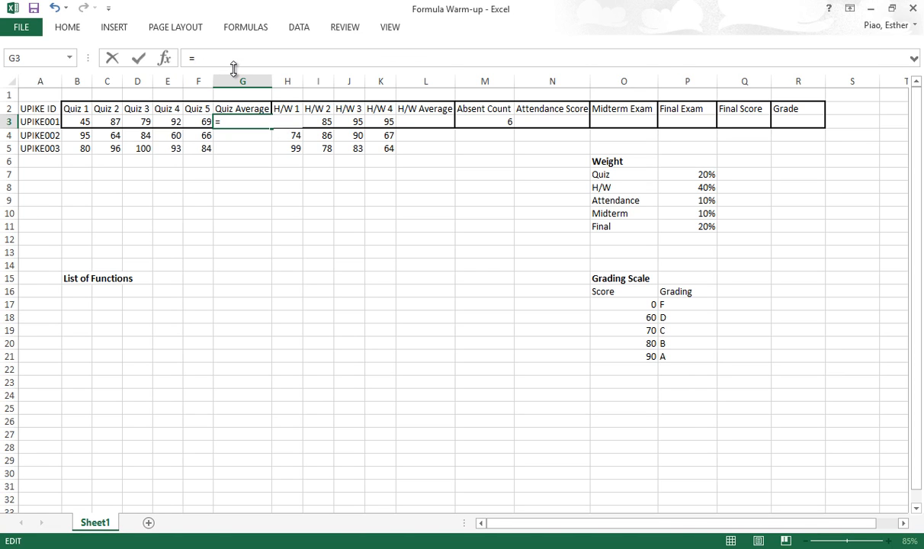
Build the numerator of the first student's Quiz Average formula in G3 as (sum(B3:F3)-min(B3:F3)), dropping the lowest quiz score
type("sum(")
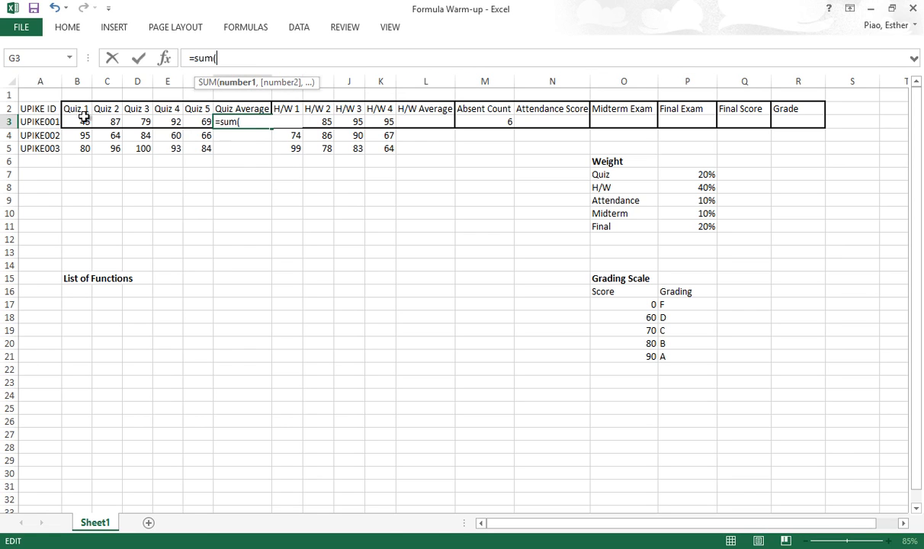
left_click_drag(82, 121, 198, 124)
type(")-")
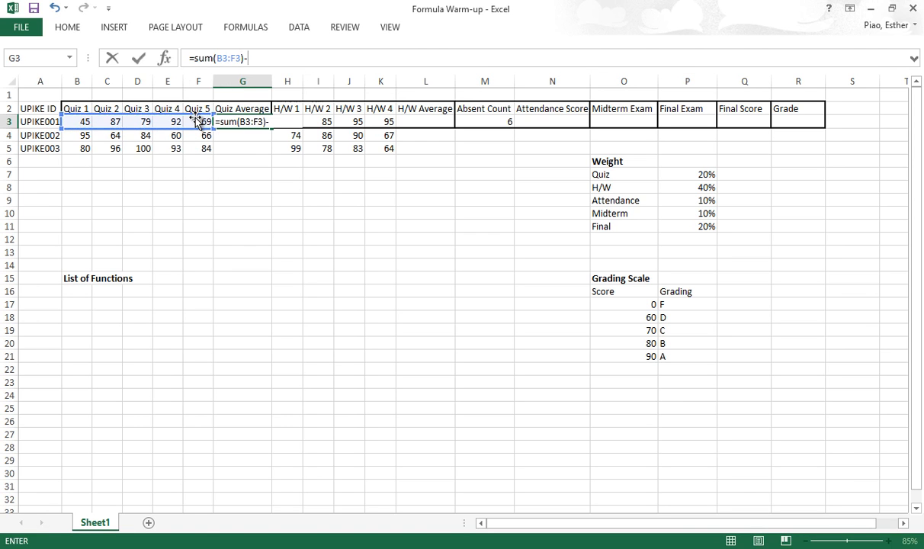
type("minx")
key("BackSpace")
type("(")
left_click_drag(74, 122, 200, 122)
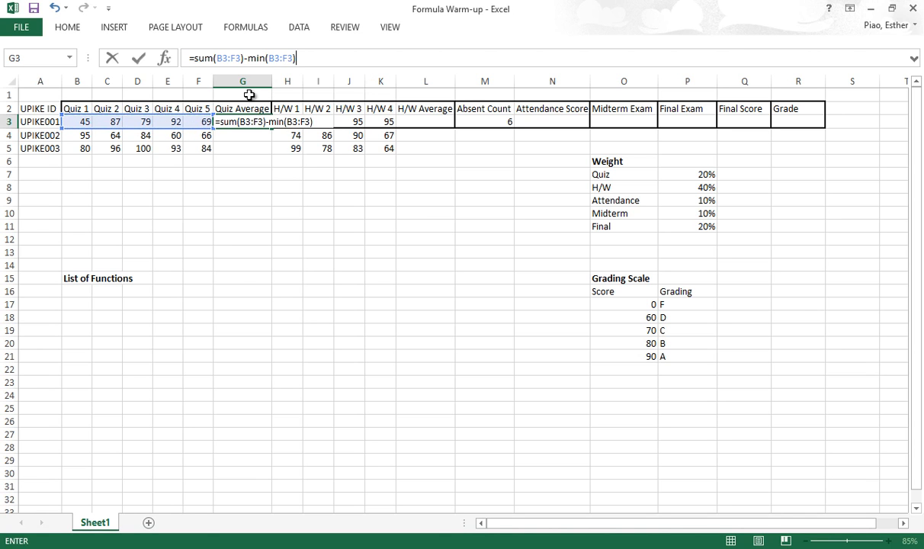
left_click(192, 59)
type("(")
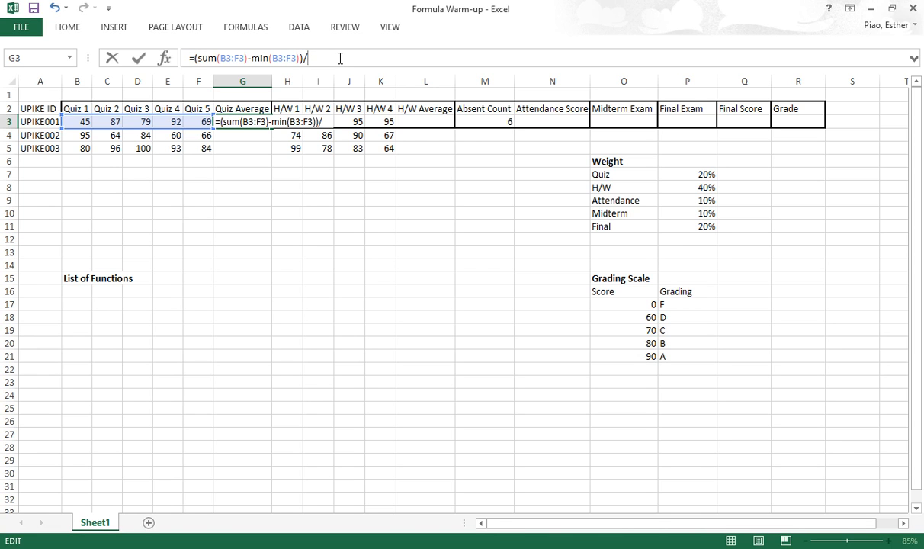
Complete the Quiz Average formula in G3 by dividing by (count(B3:F3)-1), and commit it
type("co")
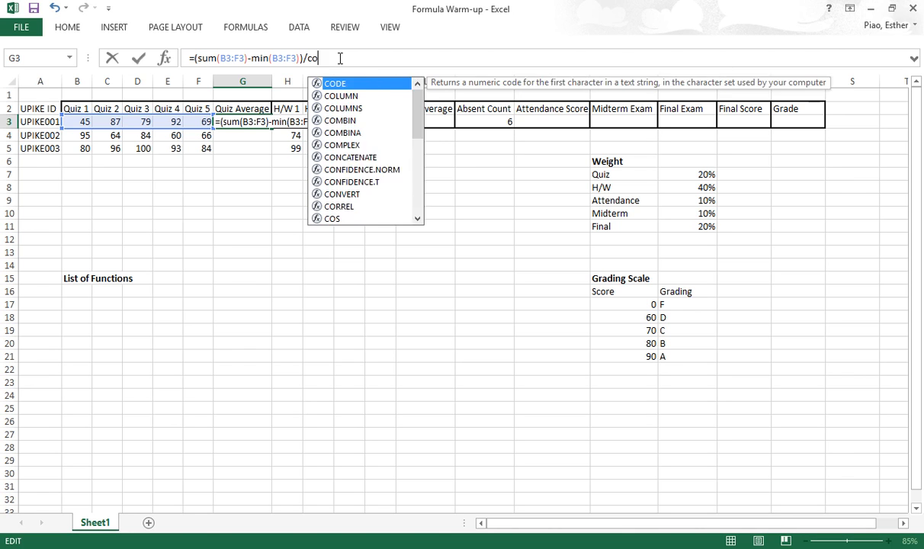
type("unt(")
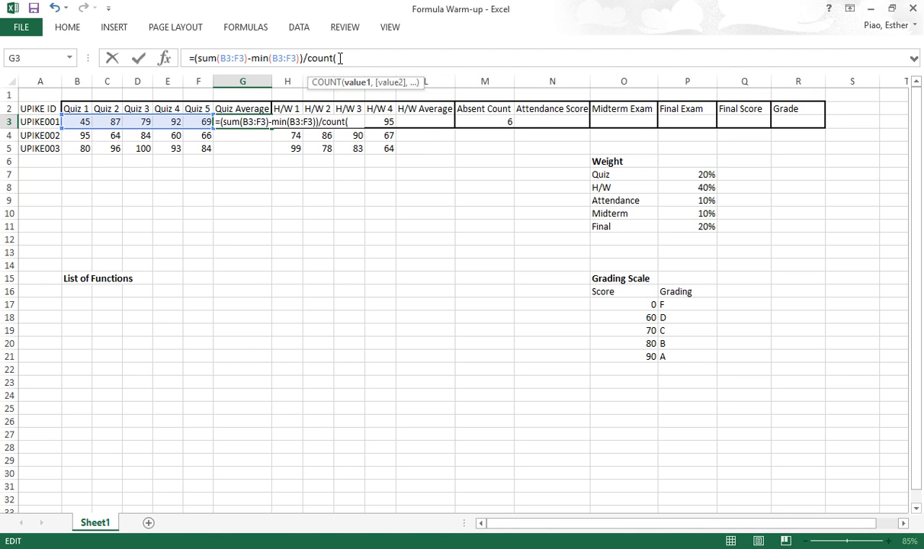
left_click(70, 119)
left_click_drag(70, 119, 188, 124)
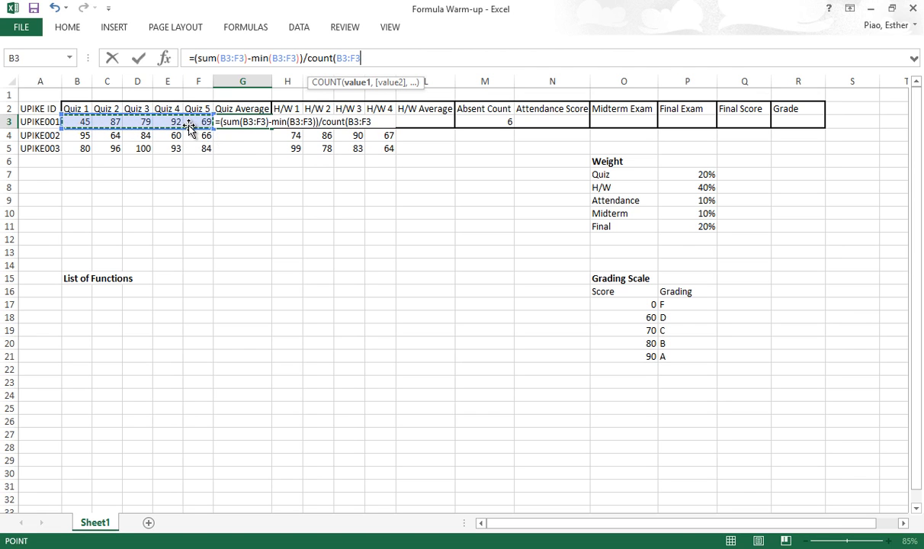
type(")")
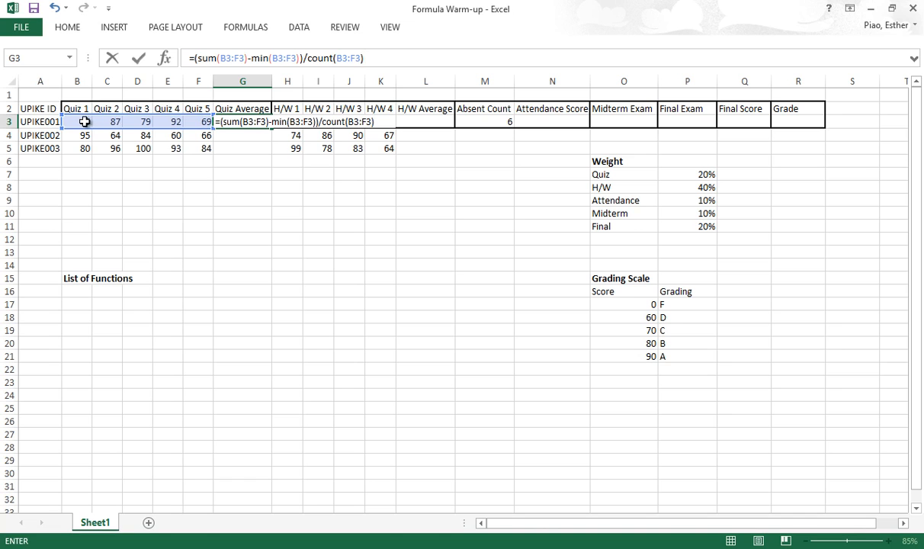
left_click(306, 59)
type("(")
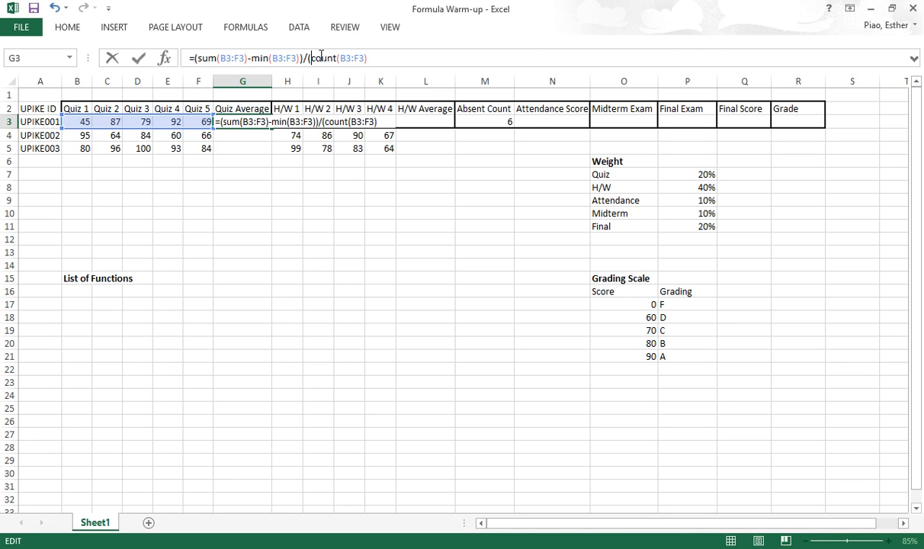
left_click(382, 55)
key("Return")
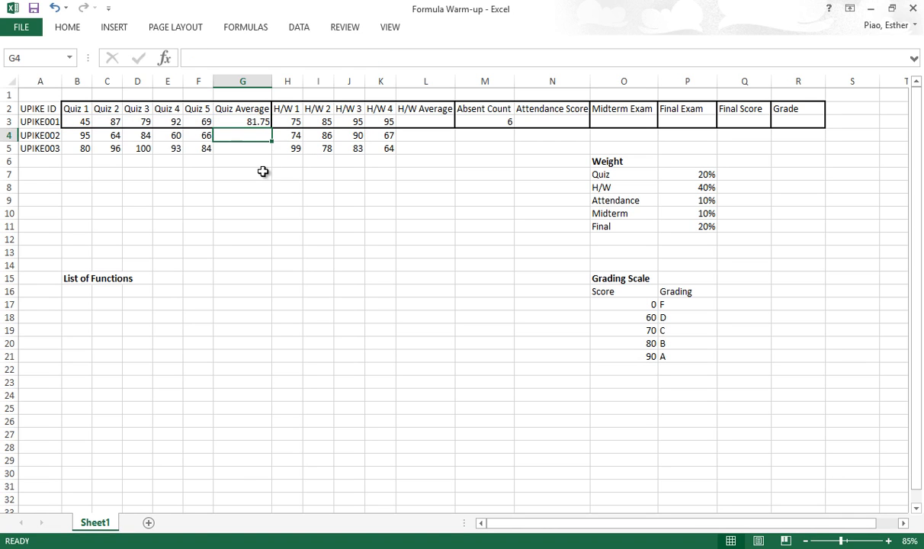
Fill the Quiz Average formula from G3 down to G5 for the other two students
left_click(260, 175)
left_click(267, 122)
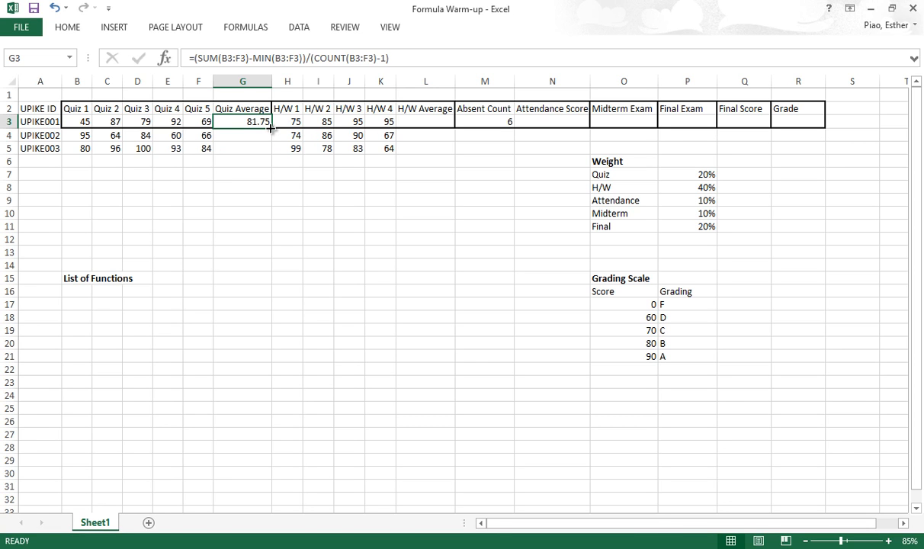
left_click_drag(270, 129, 259, 151)
left_click(250, 168)
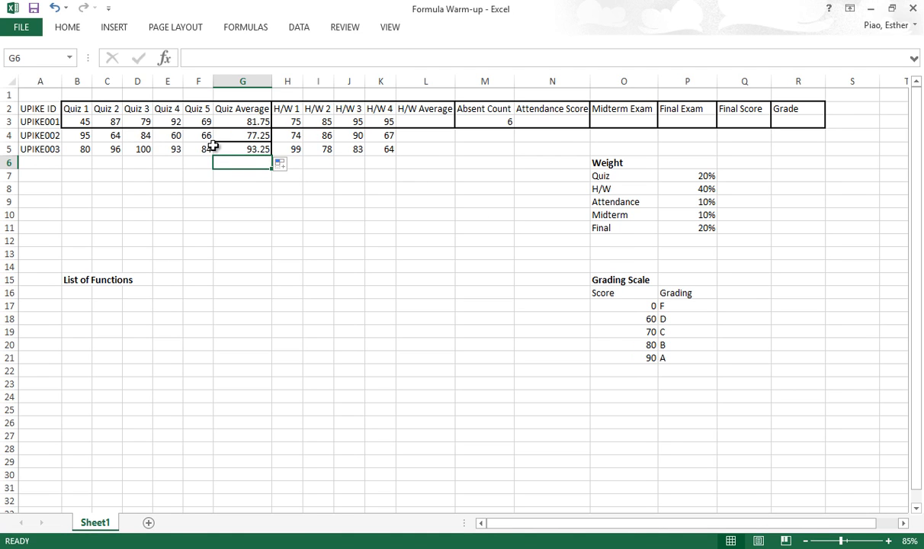
Enter =average(H3:K3) as the first student's H/W Average in L3 and fill it down to L5
left_click(411, 118)
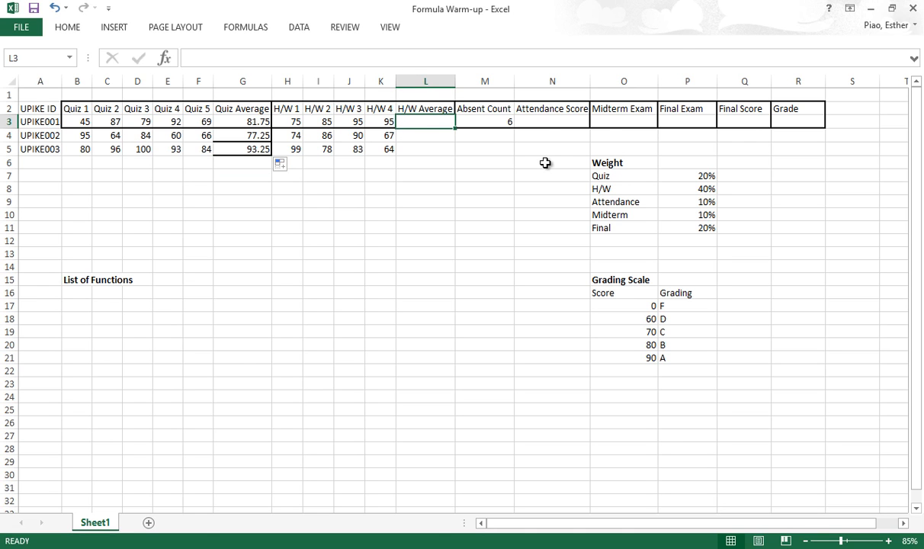
type("=average(")
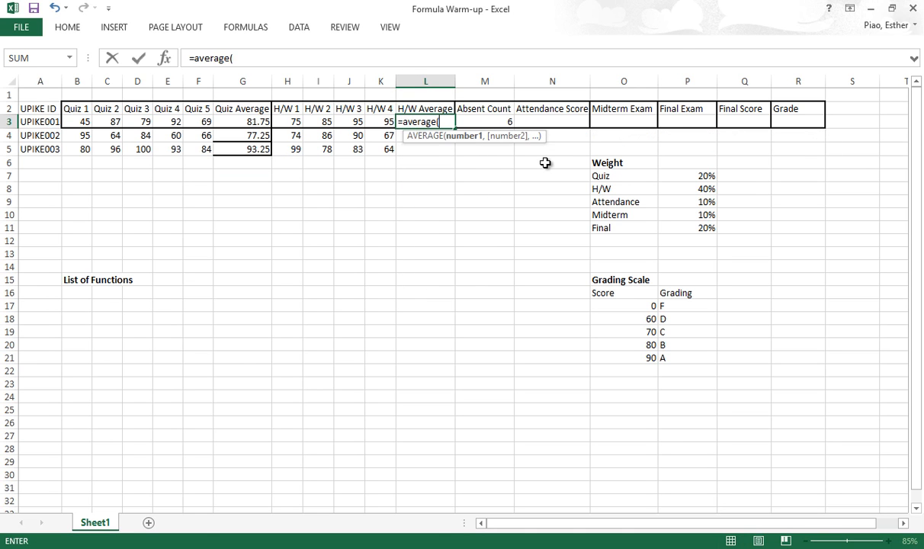
left_click_drag(295, 121, 374, 123)
key("Return")
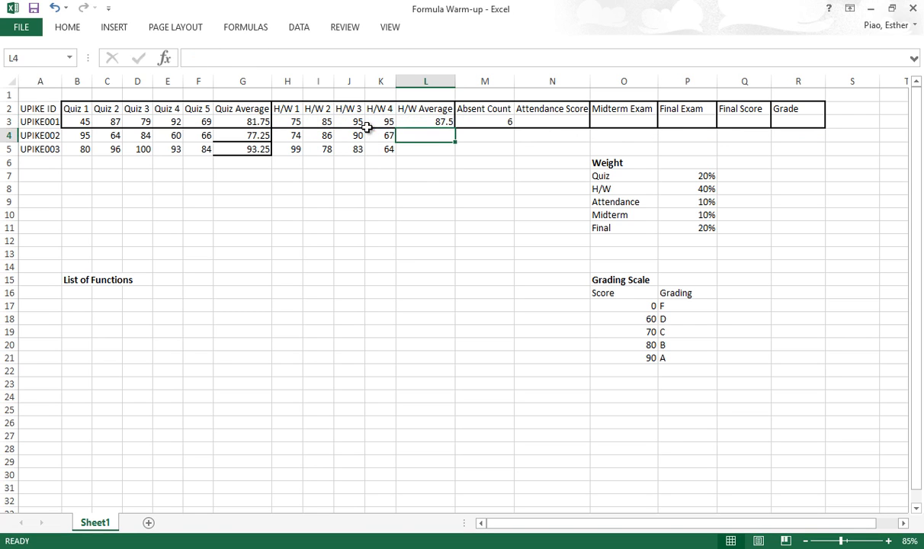
left_click(429, 122)
left_click_drag(454, 128, 449, 152)
left_click(423, 200)
Enter =RANDBETWEEN(0, 10) as the second student's Absent Count in M4 and fill it down to M5
left_click(481, 150)
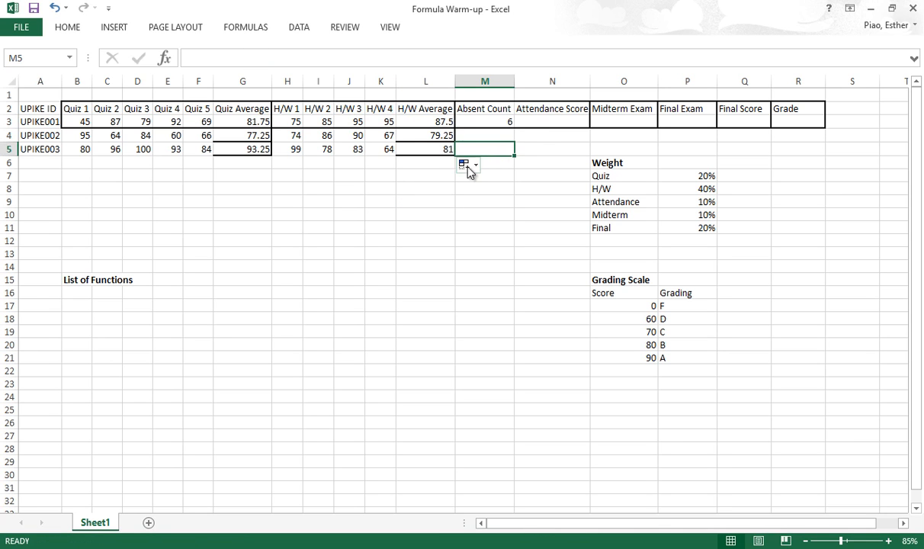
left_click(506, 135)
type("=")
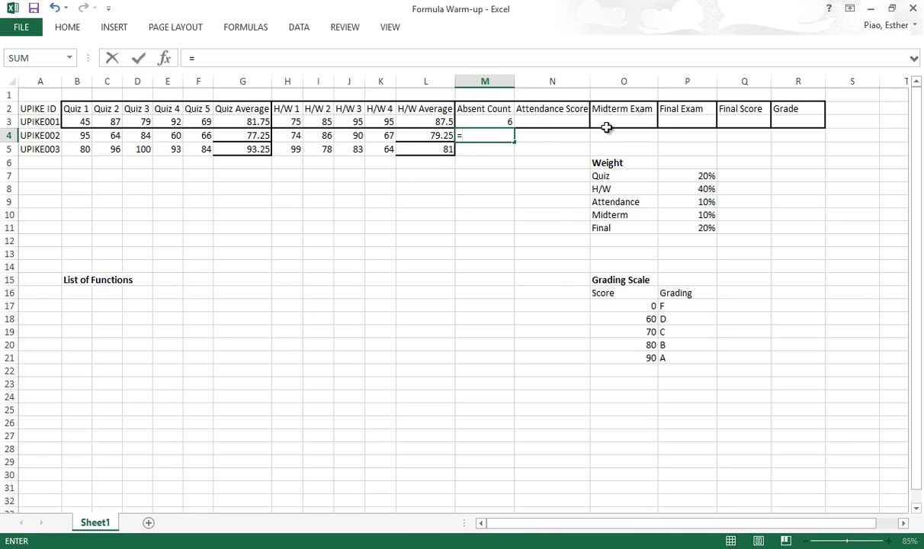
type("randbetween(")
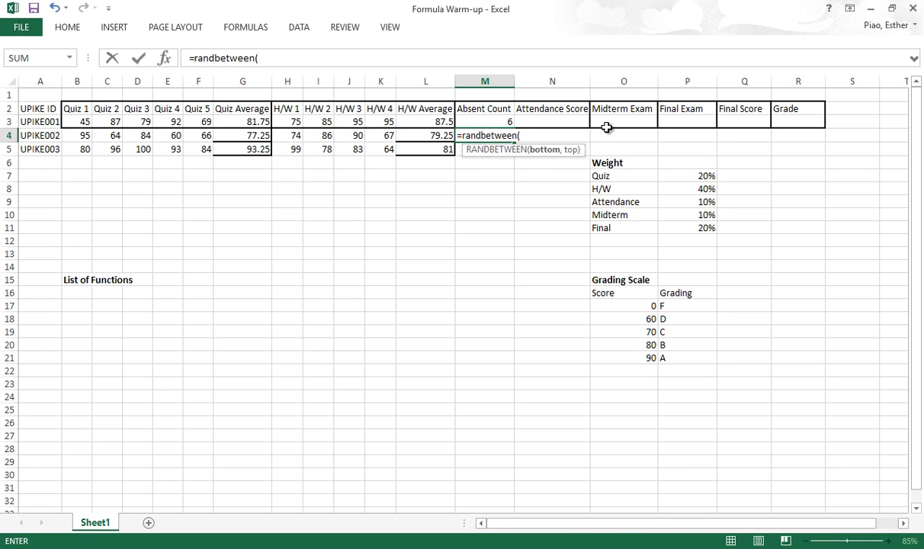
type("0,")
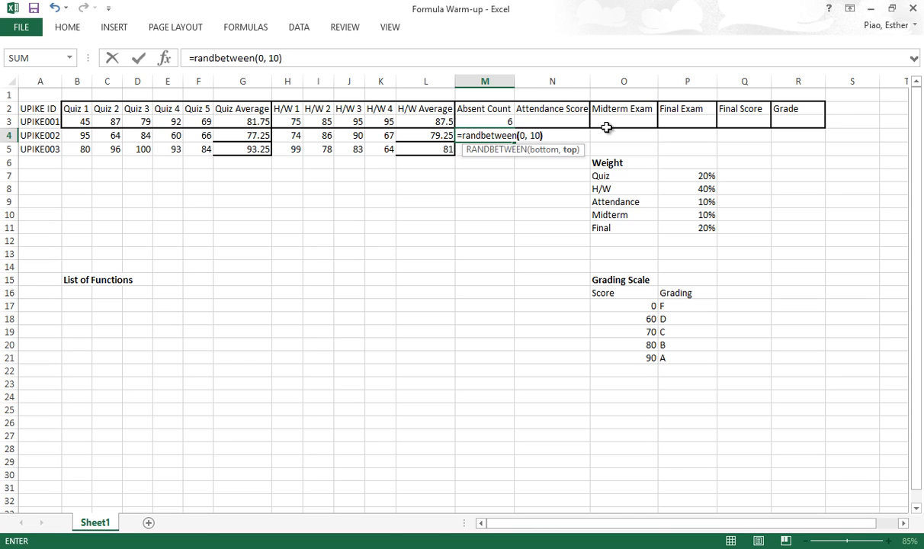
type(" 10)")
key("Return")
left_click(490, 139)
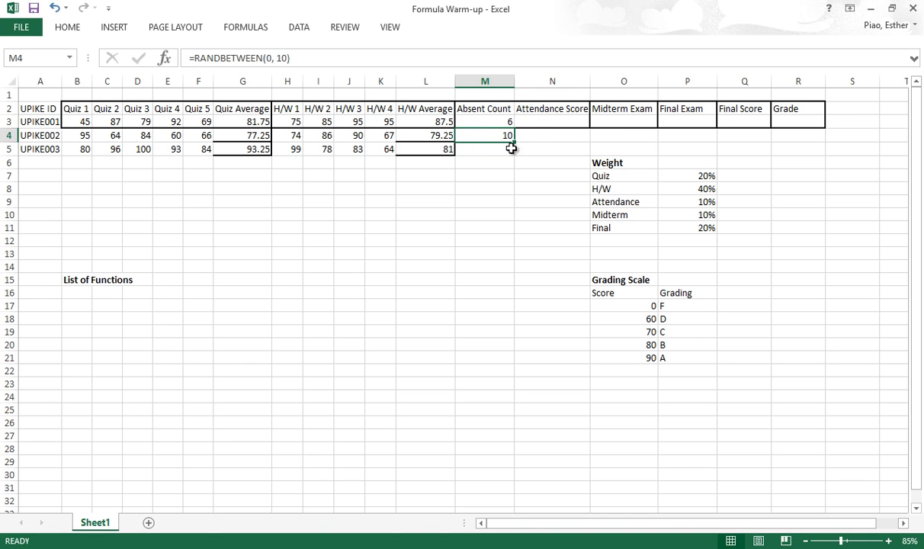
left_click_drag(514, 143, 520, 155)
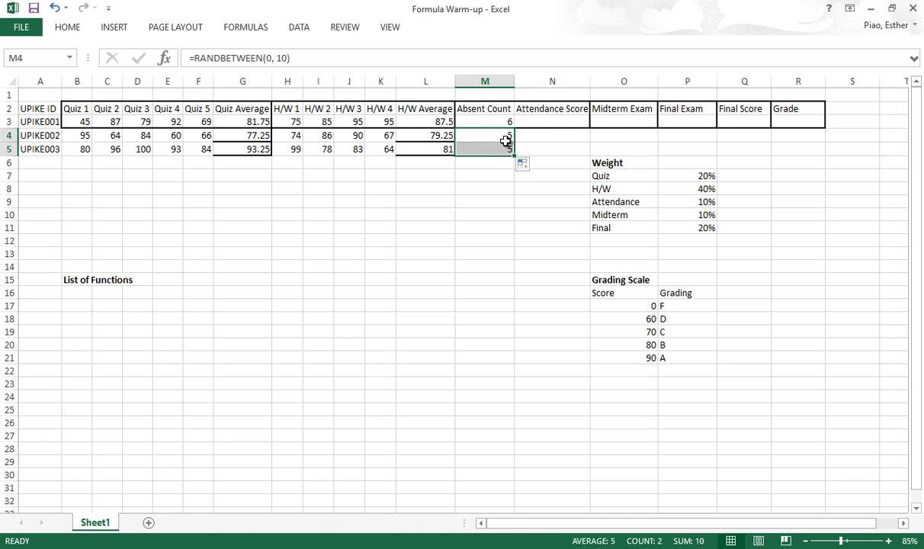
Copy the random absent counts in M4:M5 and paste them as values only, starting at M7
key("ctrl+c")
left_click(508, 177)
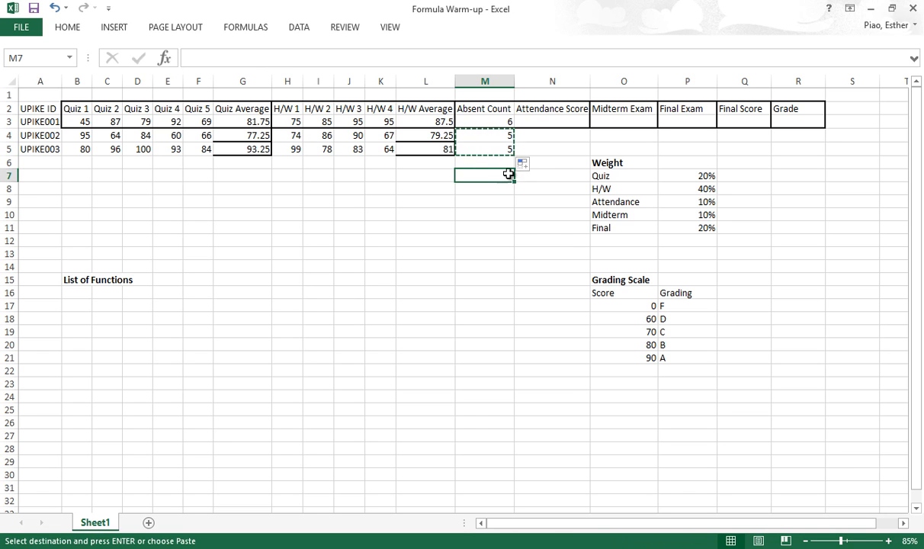
right_click(506, 176)
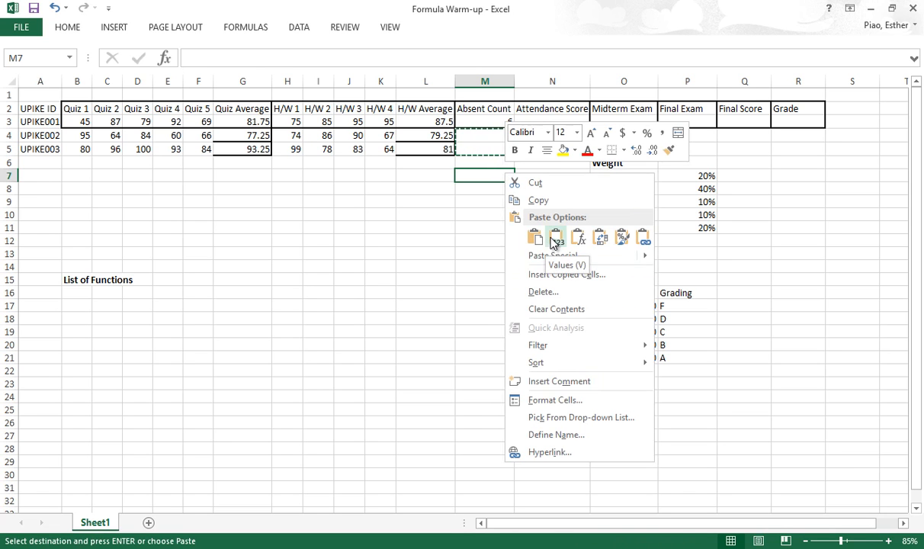
left_click(554, 241)
Copy the fixed absent counts in M7:M8 and paste them over the random formulas in M4:M5
right_click(503, 179)
left_click(519, 204)
left_click_drag(507, 137, 507, 188)
key("ctrl+v")
left_click(509, 213)
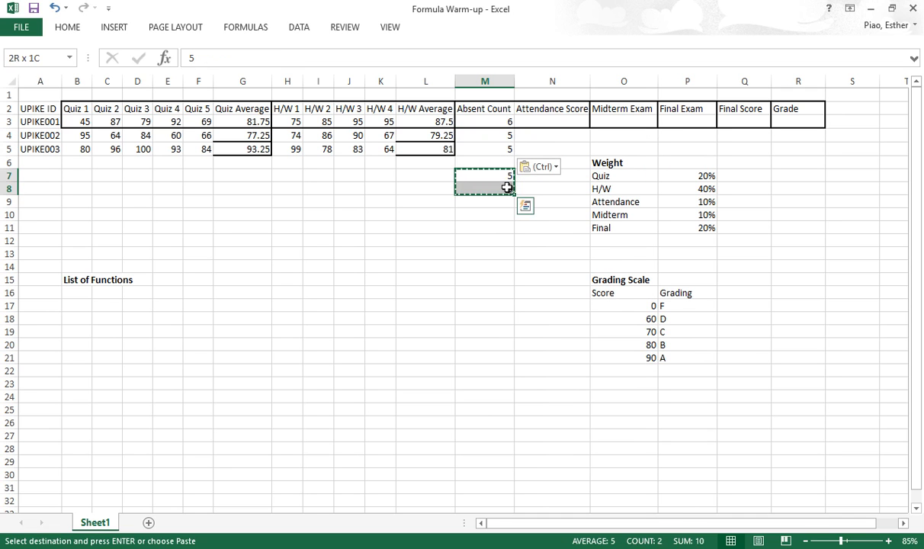
Clear the temporary copies of the absent counts from M7:M8
key("BackSpace")
left_click_drag(500, 236, 501, 230)
left_click(509, 189)
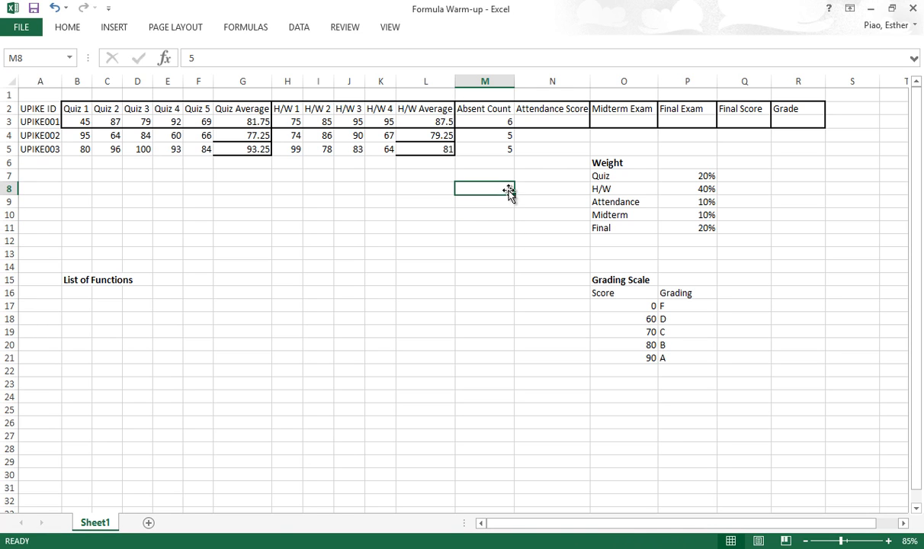
Examine the contents of the Absent Count cells M4:M5 for plain values instead of formulas
left_click(507, 136)
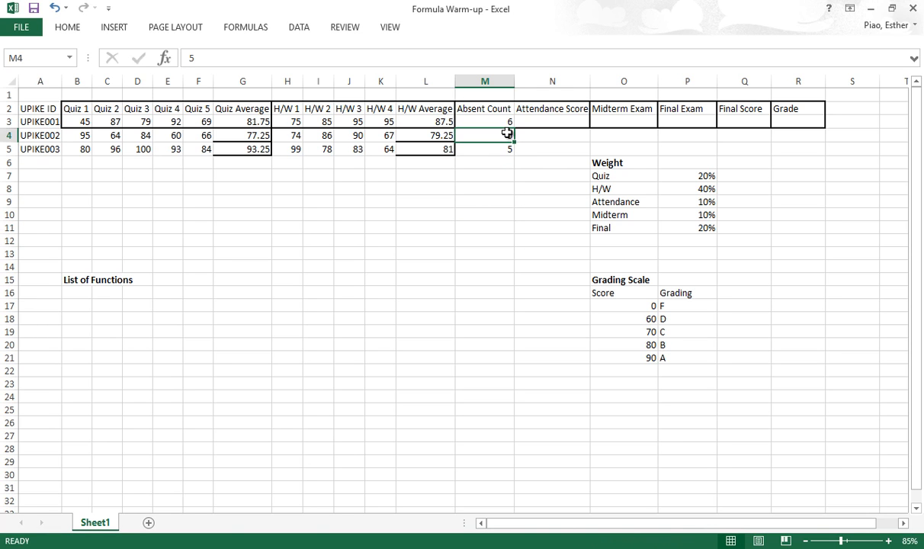
left_click(507, 175)
left_click(507, 137)
left_click(506, 198)
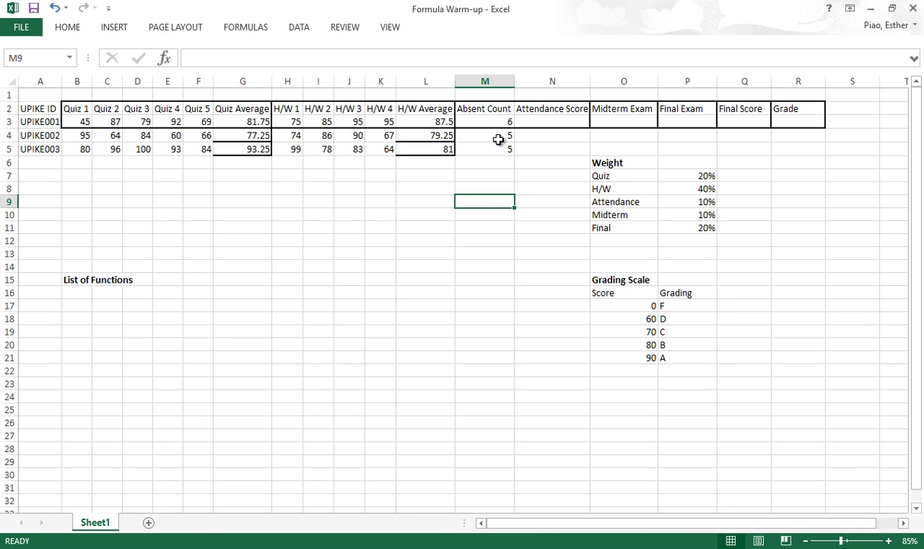
left_click(498, 137)
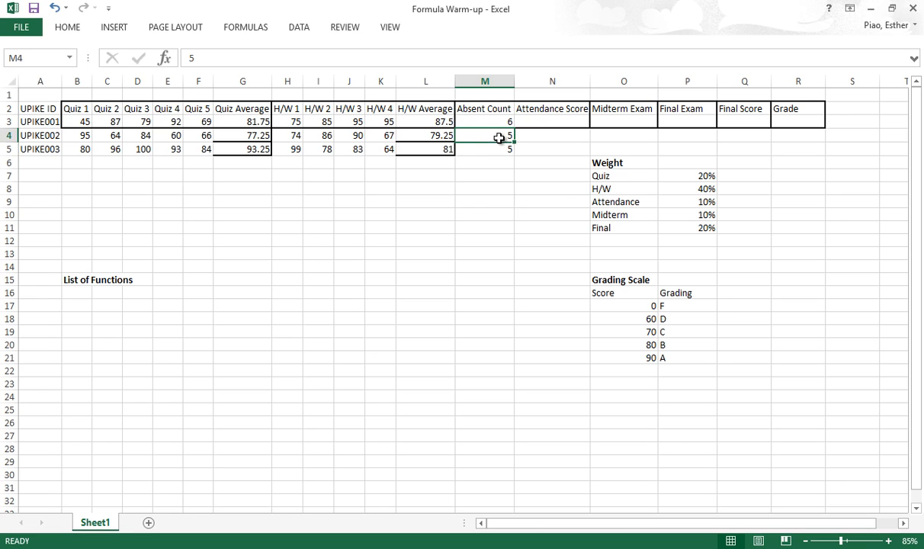
left_click_drag(495, 149, 495, 136)
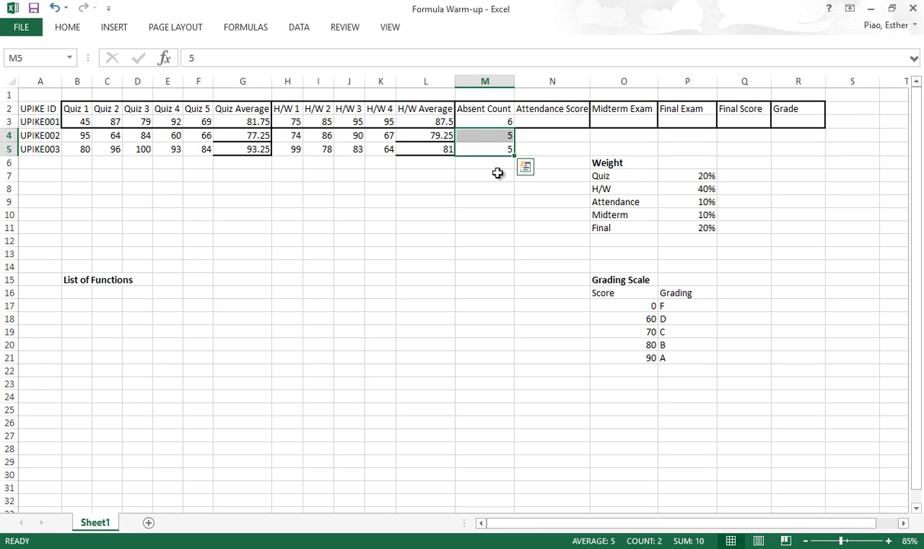
left_click(495, 173)
Enter =100-8*M3 as the first student's Attendance Score in N3 and fill it down to N5
left_click(538, 139)
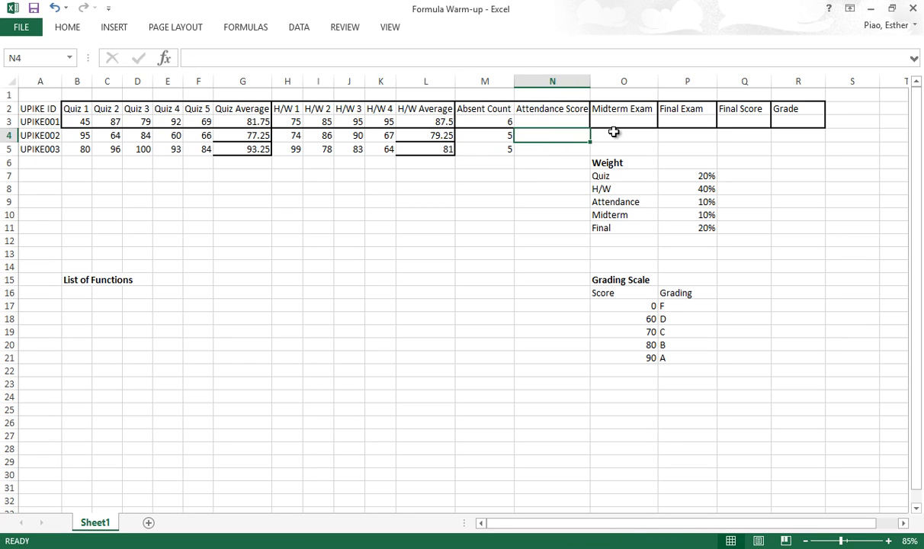
left_click(579, 121)
type("=100-8*")
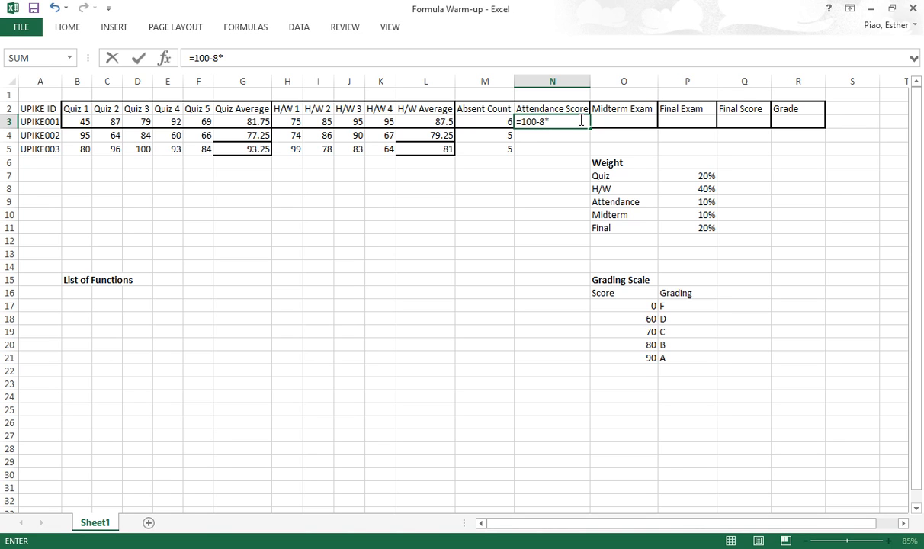
left_click(486, 121)
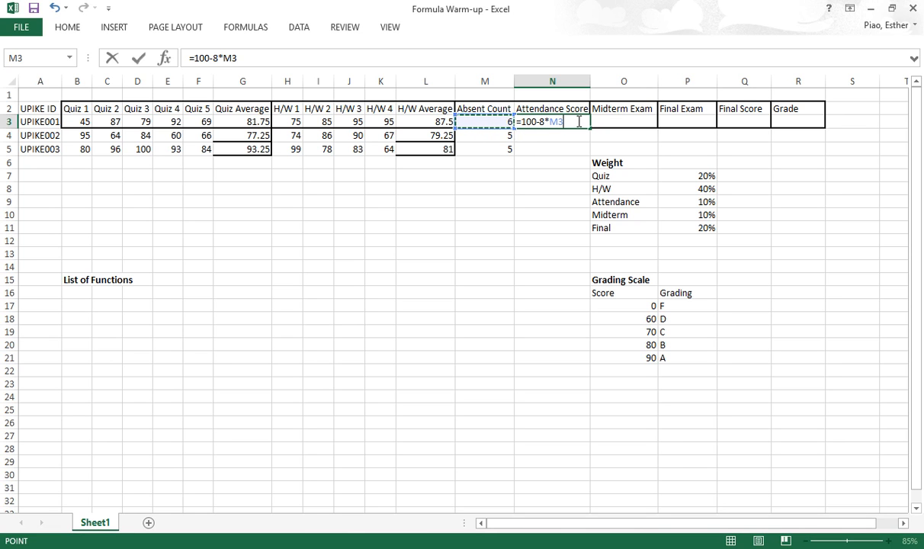
key("Return")
left_click(579, 122)
left_click_drag(593, 130, 570, 156)
left_click(553, 161)
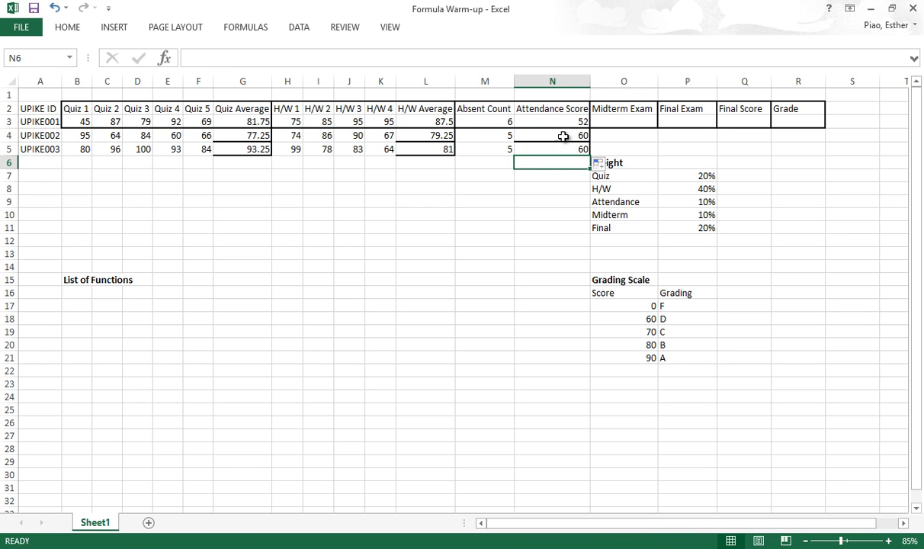
Enter Midterm Exam scores of 86 in O4 and 78 in O5
left_click(610, 137)
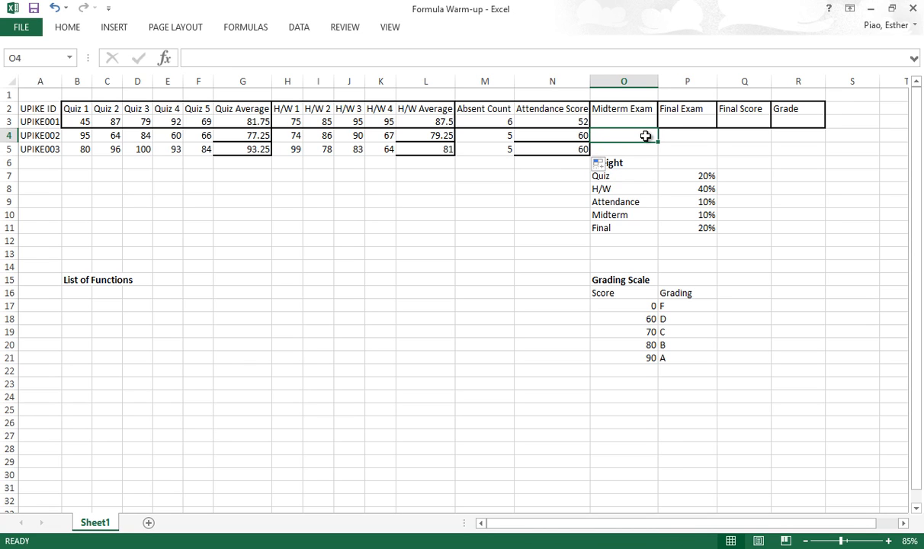
type("86")
key("Return")
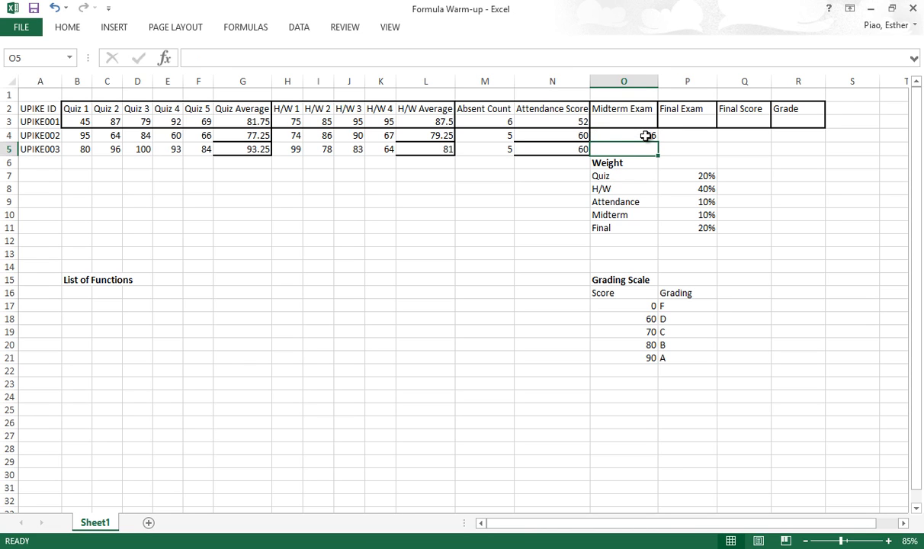
type("787")
key("Tab")
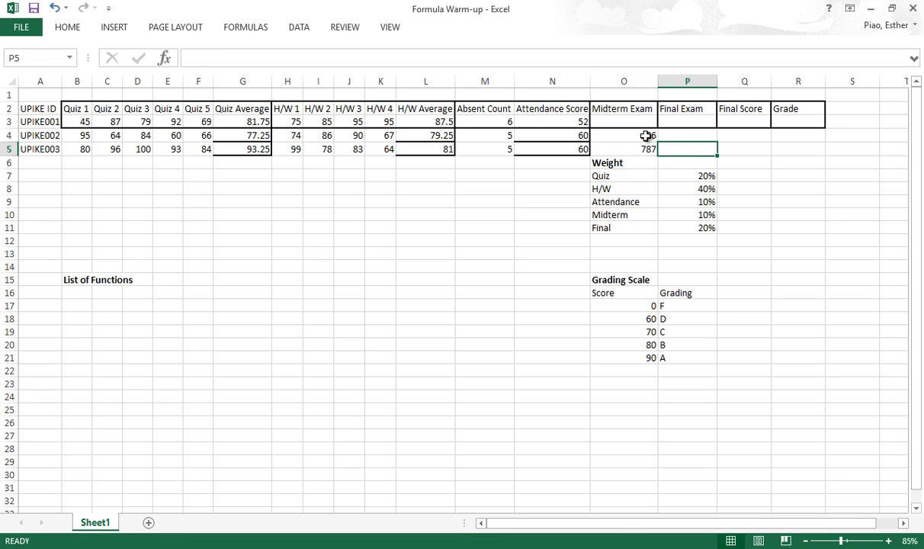
key("Left")
key("F2")
key("BackSpace")
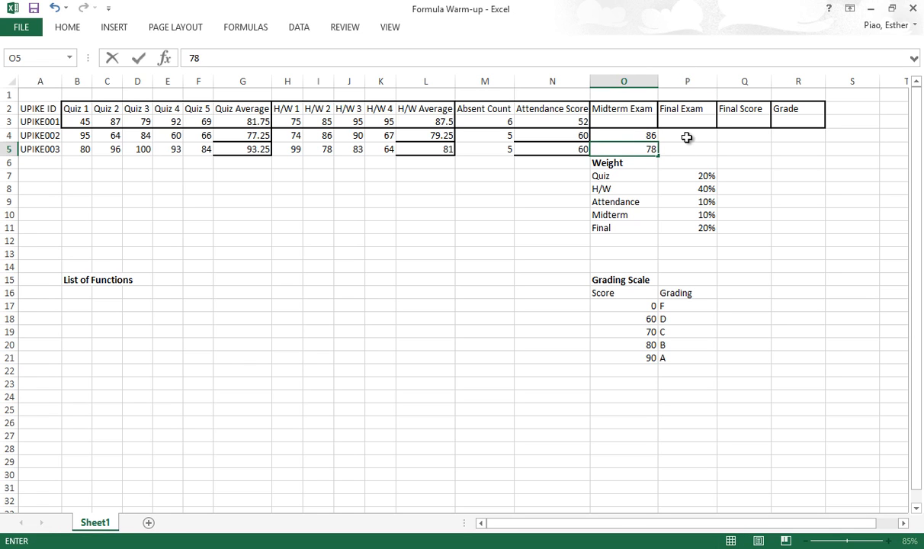
Enter 57 as the first student's Midterm Exam score in O3
left_click(687, 137)
key("Left")
key("Up")
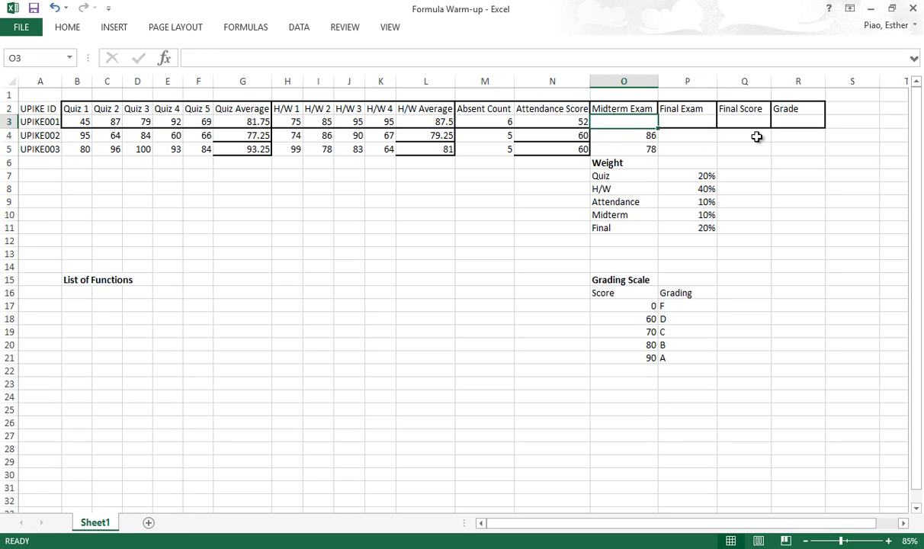
type("57")
key("Tab")
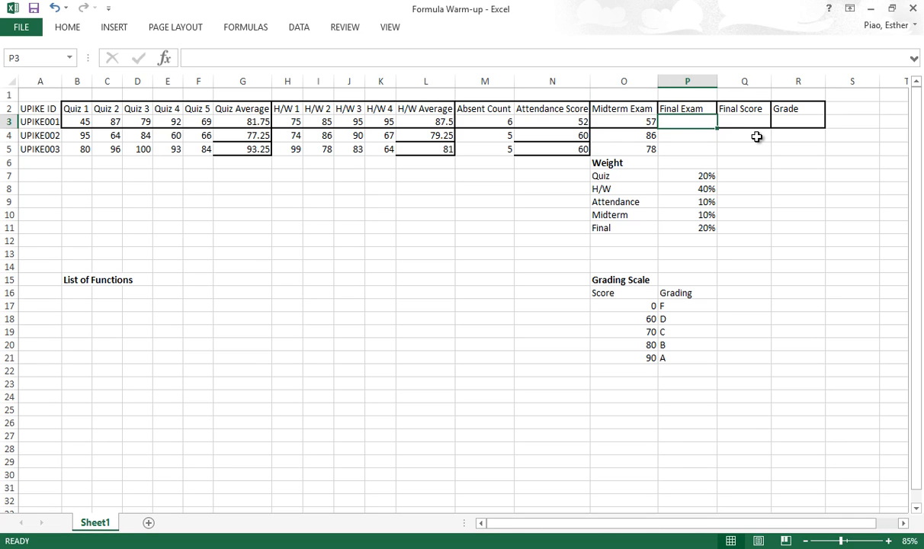
Enter the Final Exam scores 97, 47 and 89 in P3:P5
type("97")
key("Return")
type("47")
key("Return")
type("89")
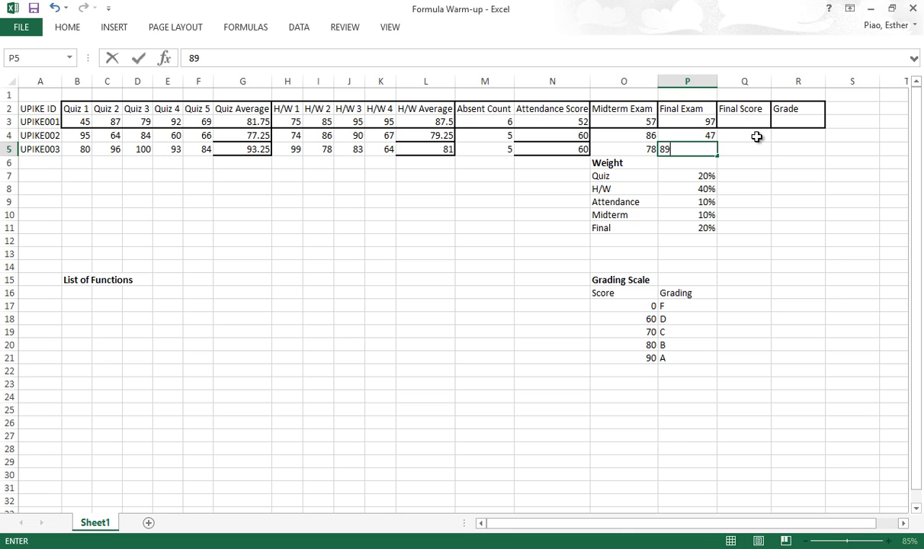
key("Return")
key("Right")
key("Up")
key("Up")
key("Up")
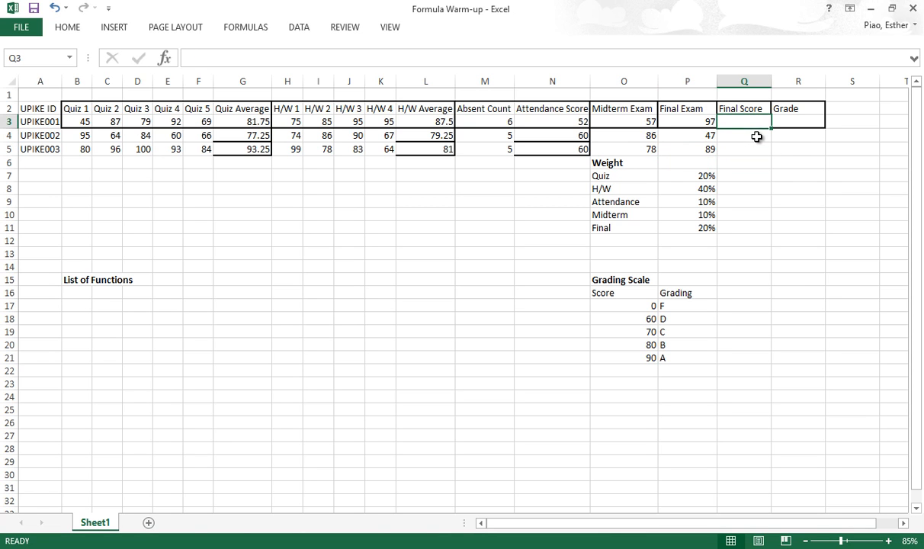
Move the Weight table to start at O8 and the Grading Scale table to start at R8
left_click(640, 163)
left_click_drag(640, 164, 667, 355)
left_click_drag(717, 337, 876, 275)
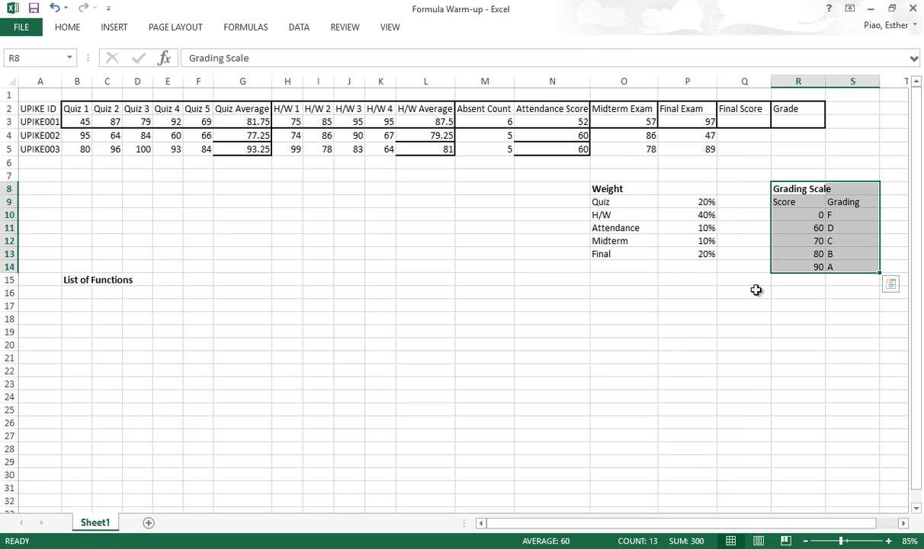
left_click(743, 291)
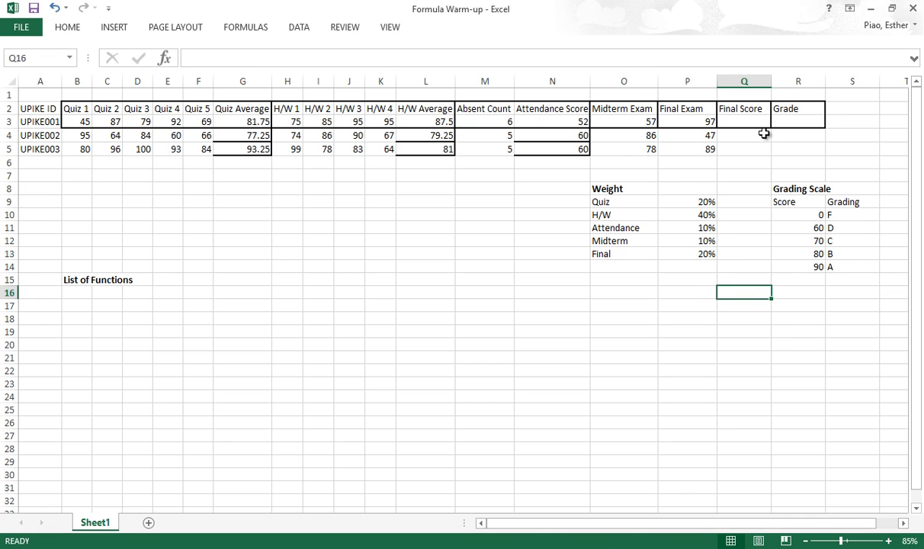
Start the first student's Final Score formula in Q3 with the weighted quiz and homework terms, =G3*P9+L3*P10+
left_click(741, 122)
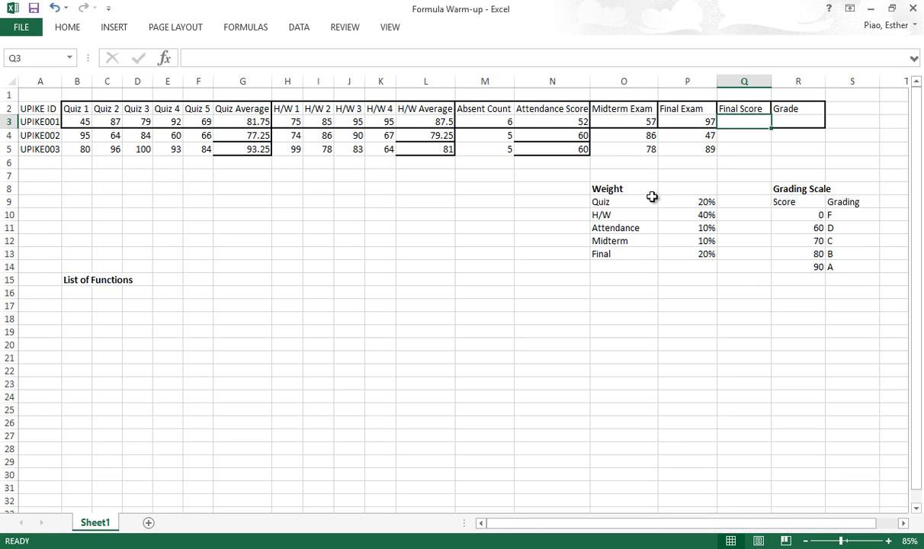
type("=")
left_click(253, 122)
type("*")
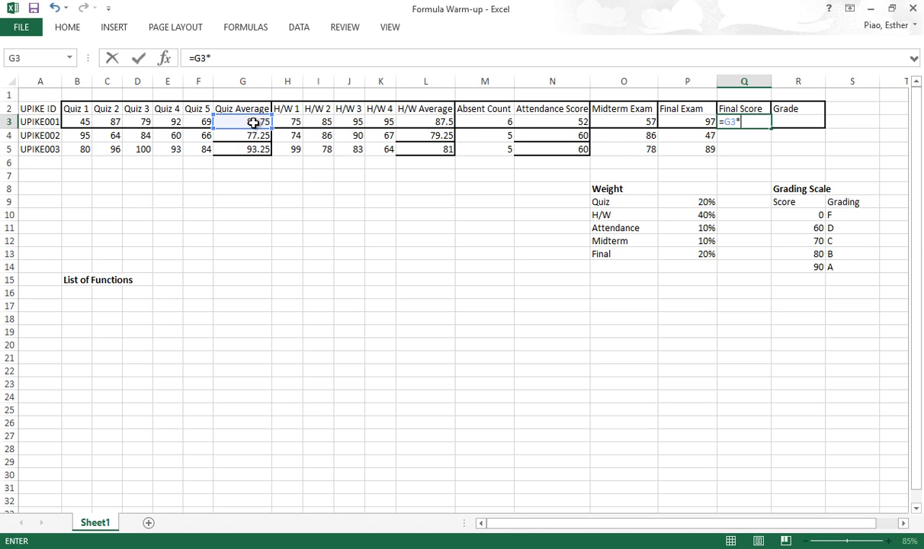
left_click(682, 204)
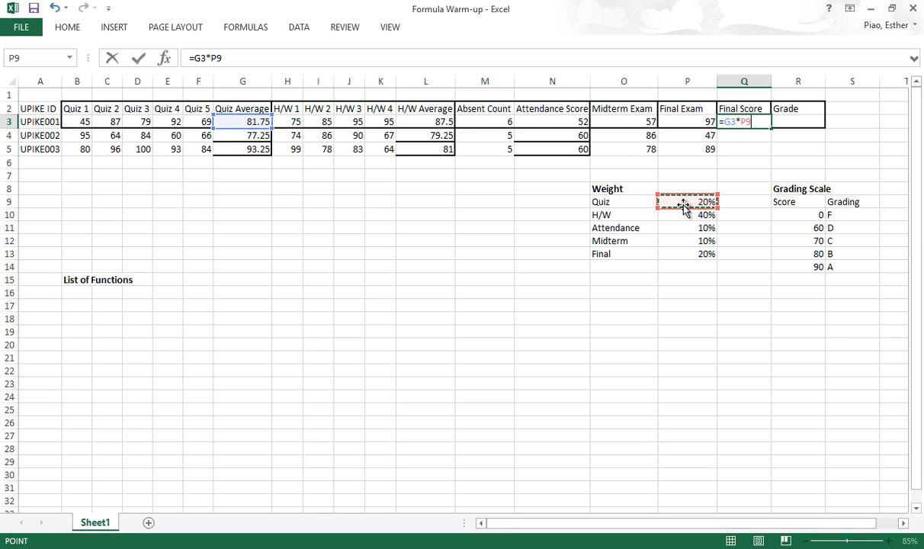
type("+")
left_click(441, 122)
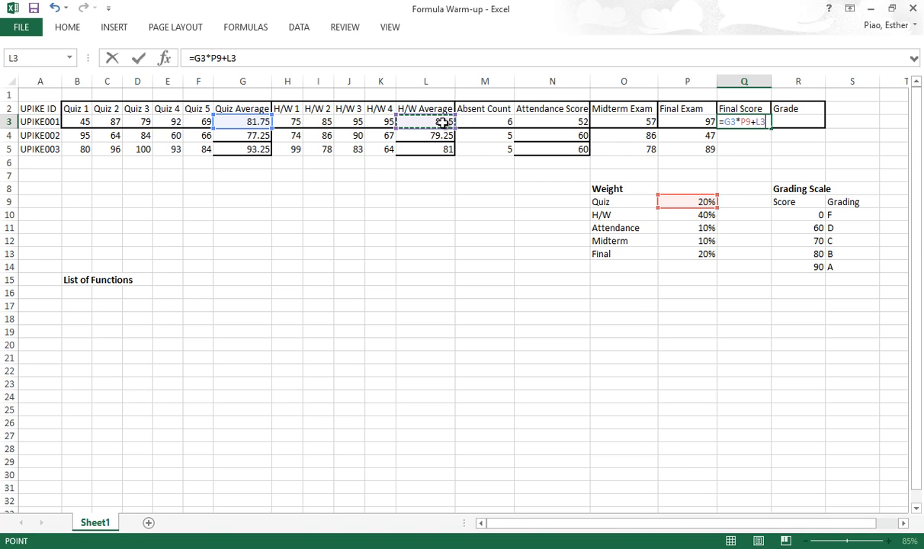
type("*")
left_click(681, 218)
type("+")
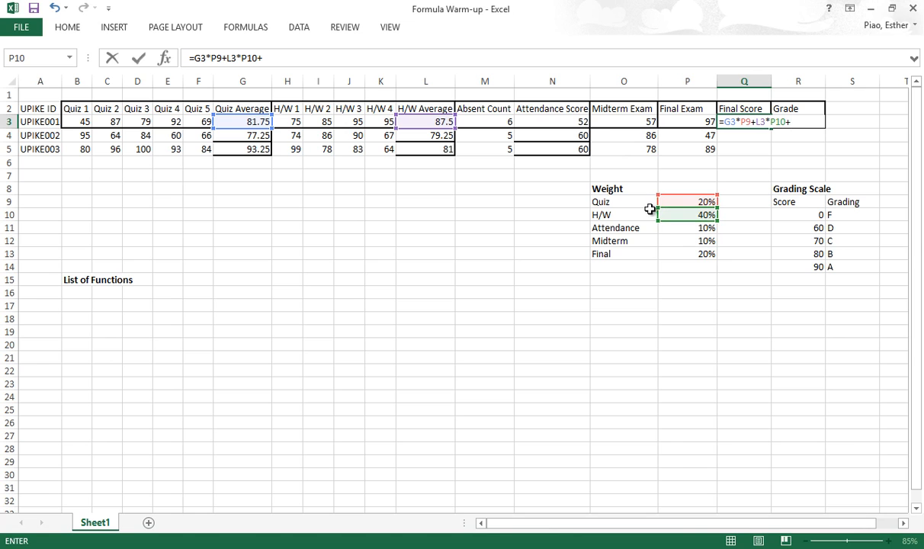
Complete the Q3 formula with the weighted attendance, midterm and final exam terms N3*P11+O3*P12+P3*P13
left_click(563, 124)
type("*")
left_click(686, 238)
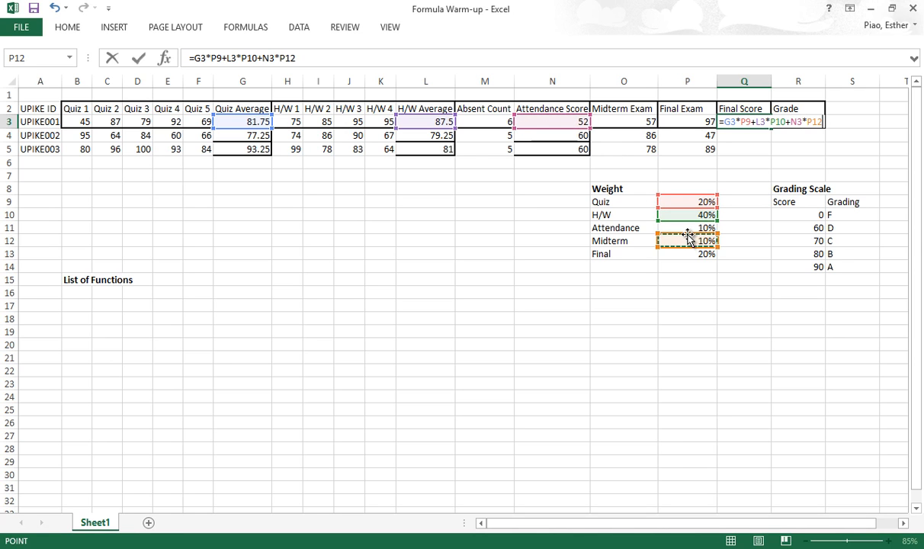
left_click(687, 227)
type("+")
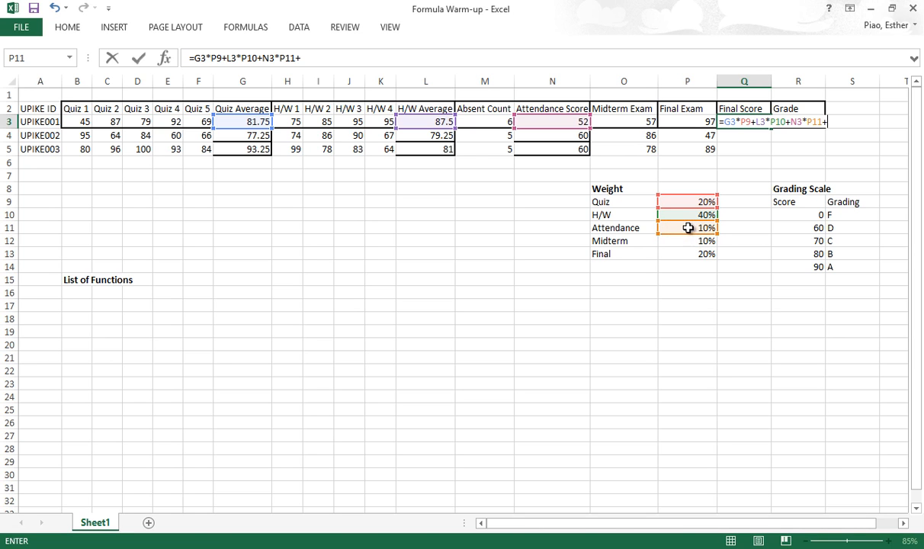
left_click(634, 122)
type("*")
left_click(674, 241)
type("+")
left_click(700, 121)
type("*")
left_click(707, 254)
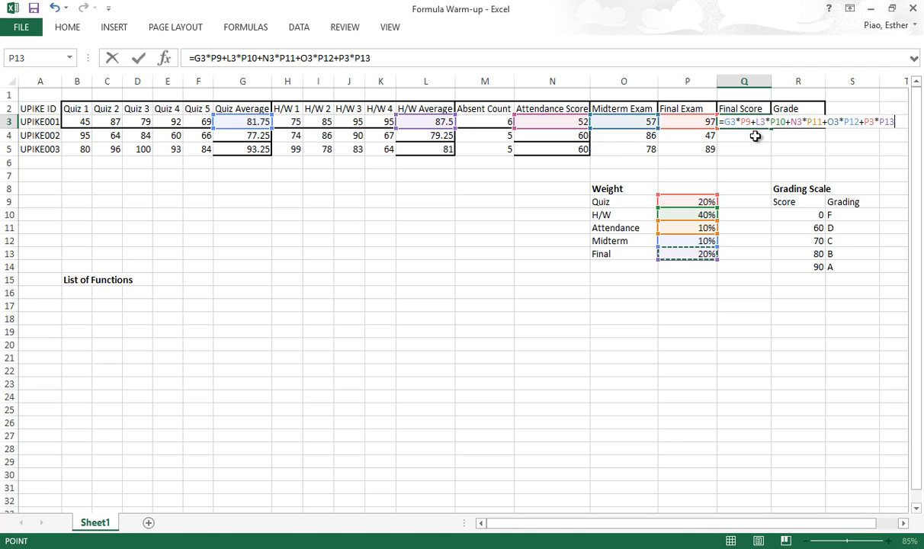
key("Return")
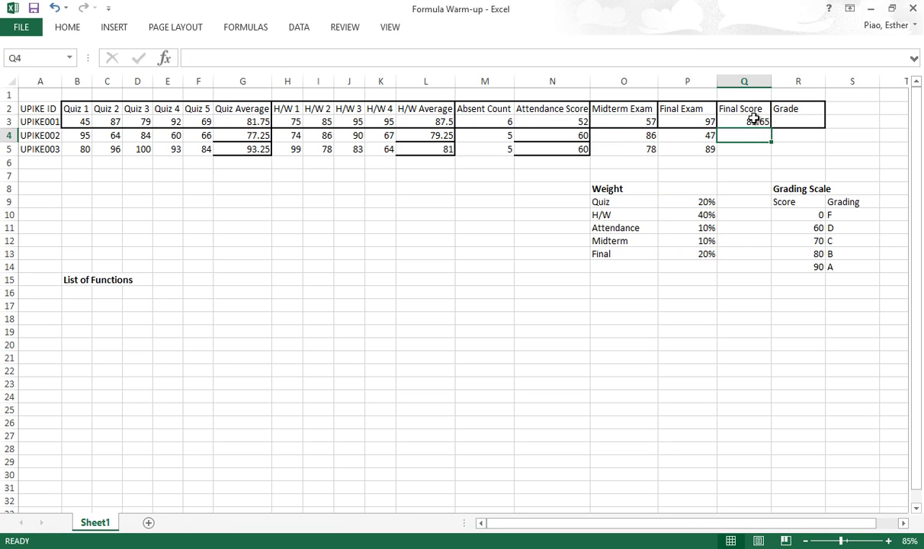
Fill the Final Score formula from Q3 down to Q5 and inspect the cell references in Q5
left_click(753, 120)
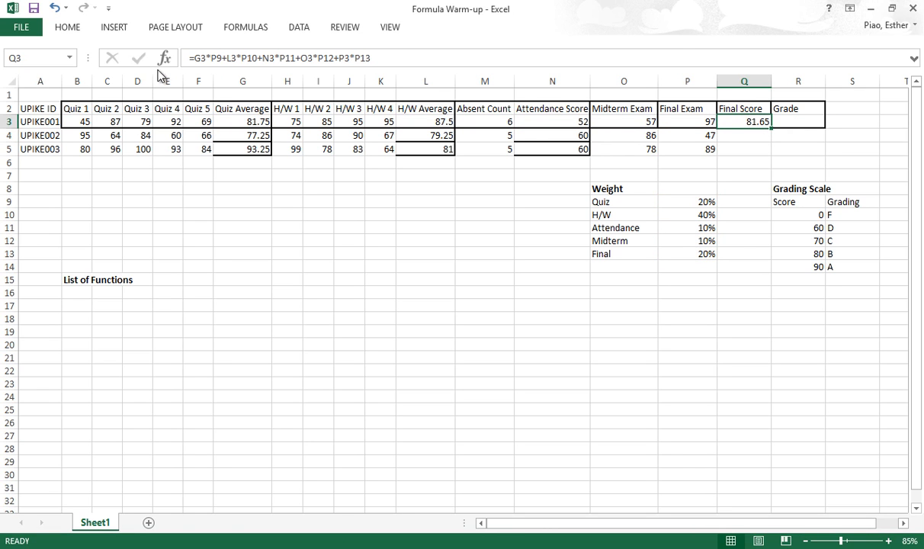
left_click(762, 138)
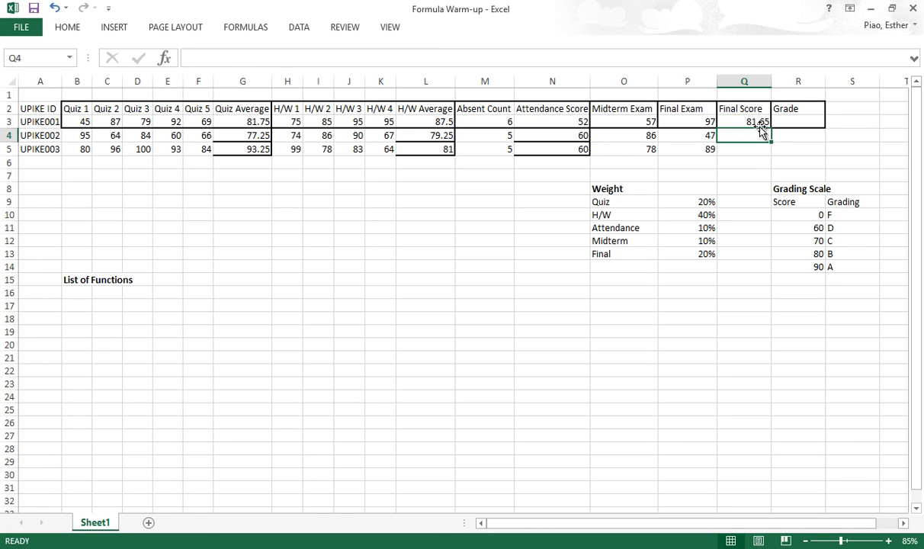
left_click(758, 122)
left_click_drag(774, 133, 772, 161)
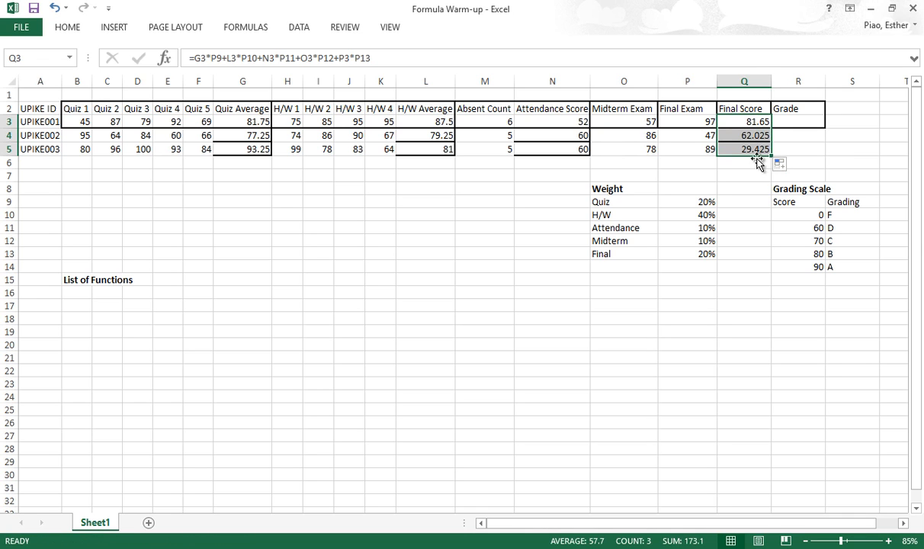
left_click(769, 153)
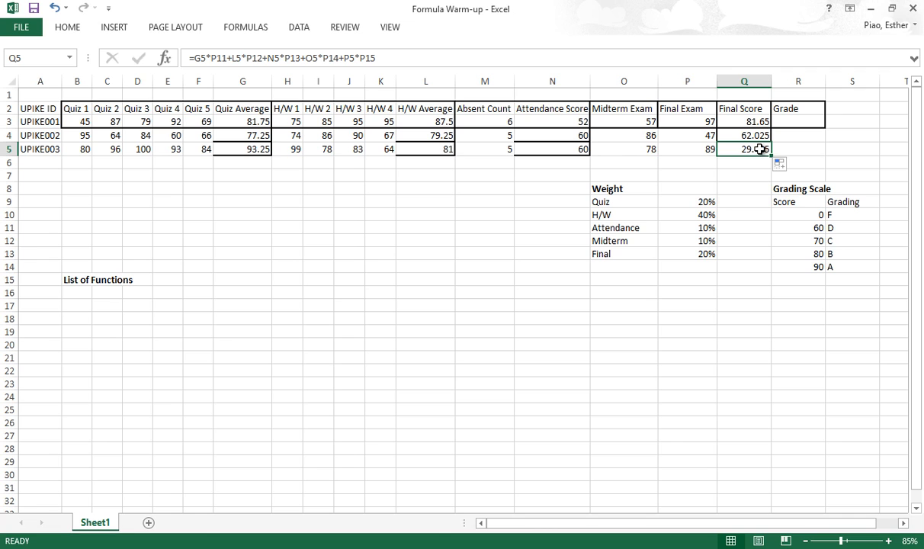
left_click(360, 59)
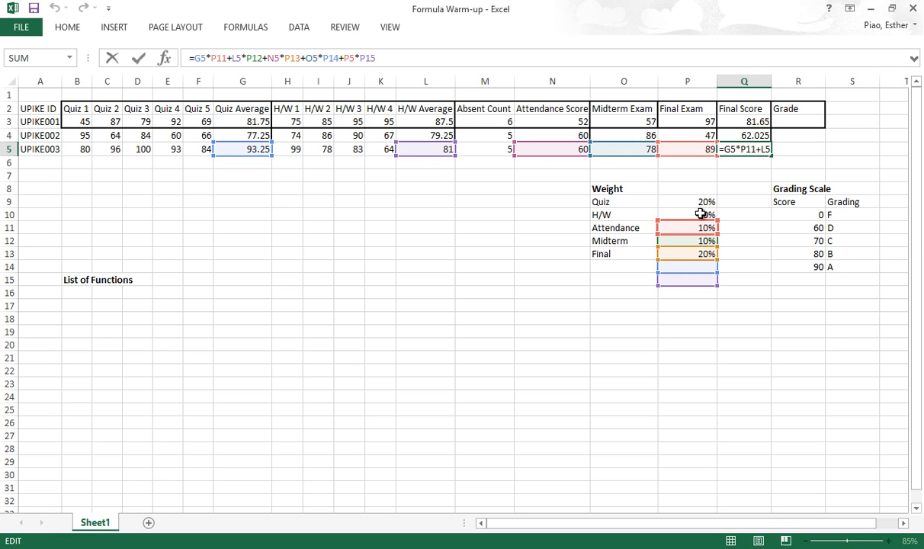
Make the quiz and homework weight references in the Q3 Final Score formula absolute, as $P$9 and $P$10
left_click(732, 123)
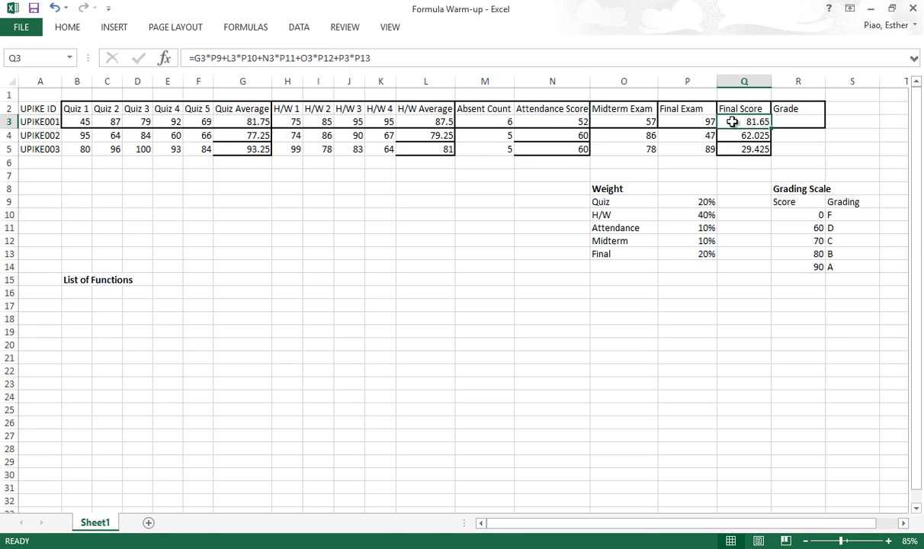
double_click(216, 57)
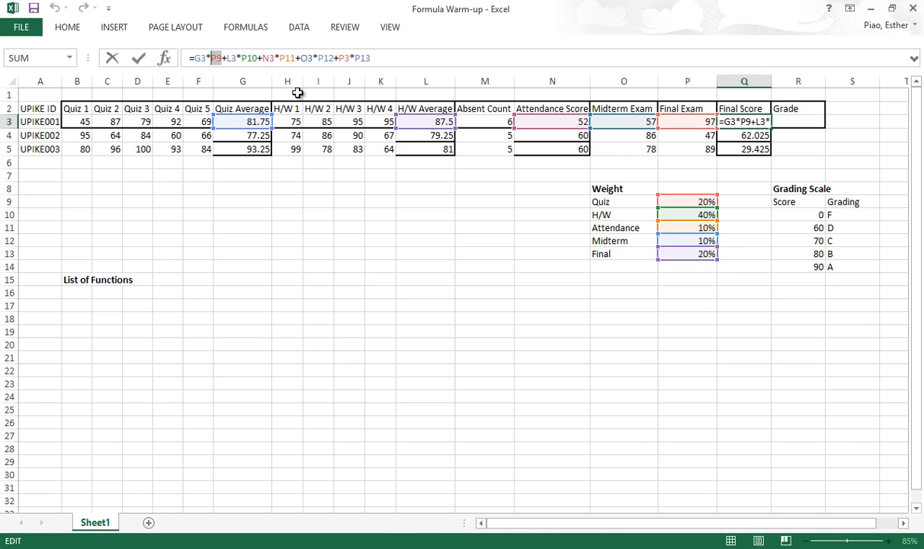
key("F4")
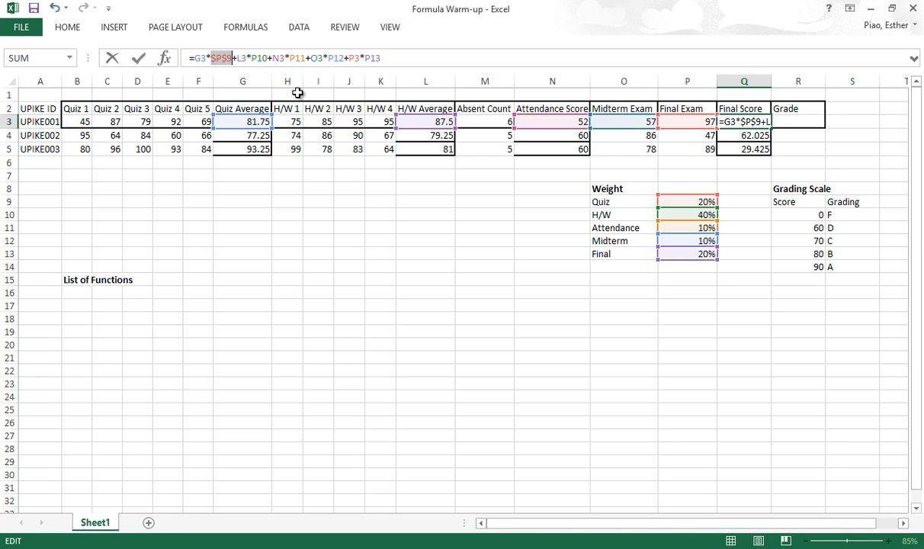
left_click(251, 58)
type("$P")
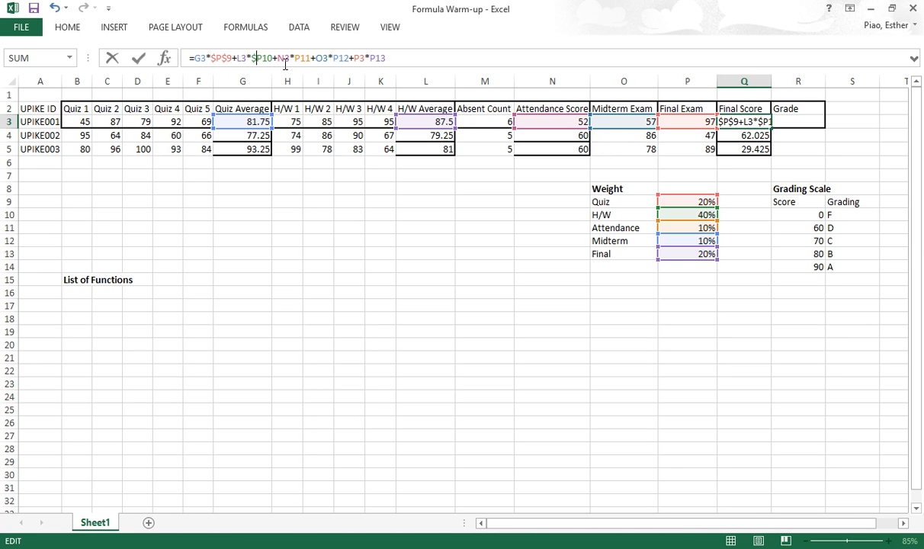
type("$")
Make the attendance, midterm and final exam weight references in the Q3 formula absolute, as $P$11, $P$12 and $P$13
key("Right")
key("Right")
key("Right")
key("Right")
key("Right")
key("Right")
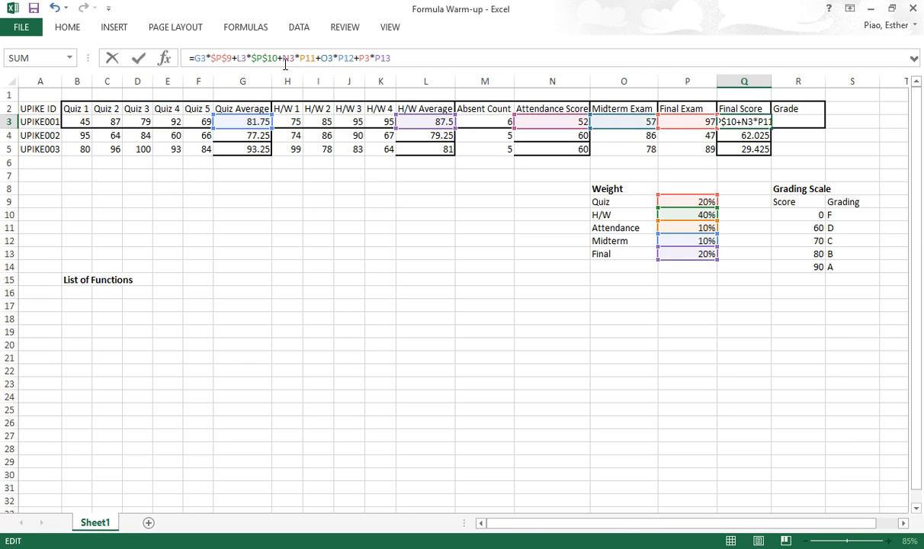
key("F4")
key("Right")
key("Right")
key("Right")
key("F4")
key("Right")
key("Right")
key("Right")
key("Right")
key("F4")
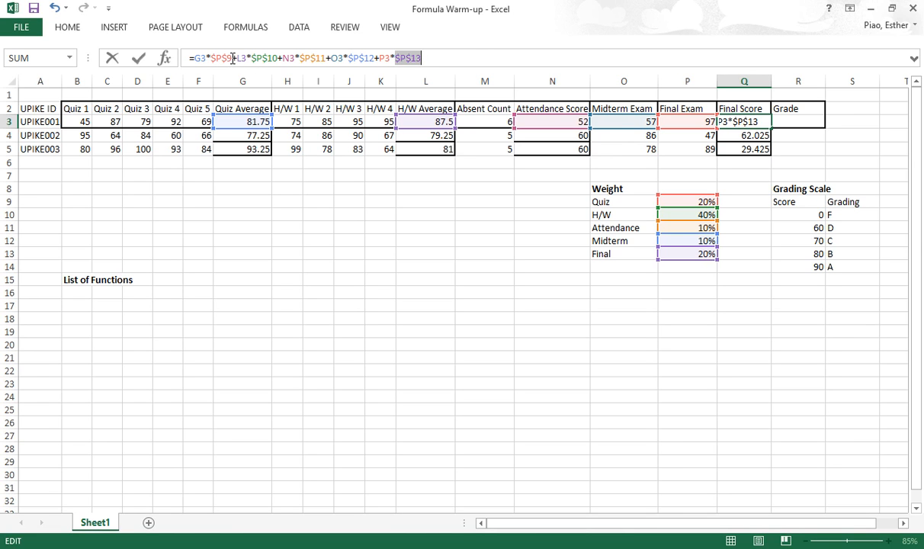
left_click(138, 58)
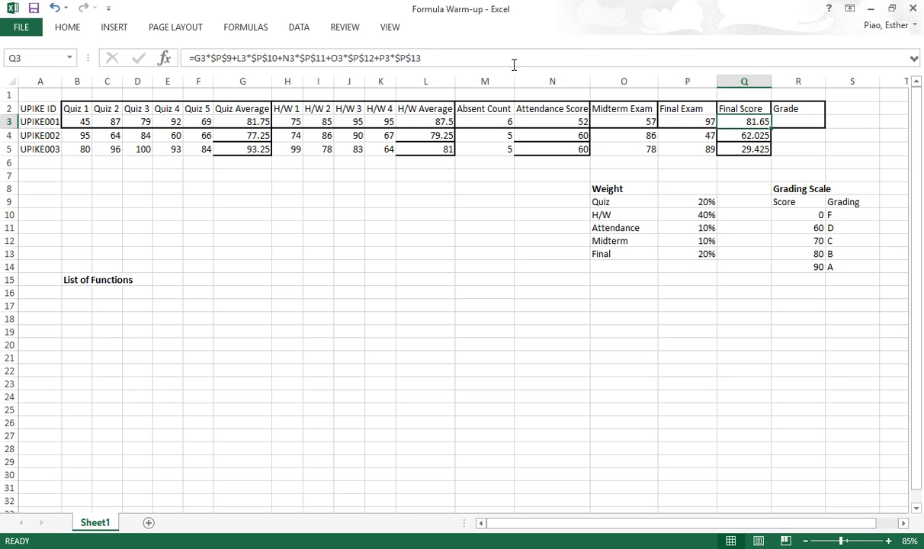
Refill the Final Score column from Q3 down to Q5 with the absolute-reference formula and check the references in Q5
left_click_drag(769, 130, 772, 159)
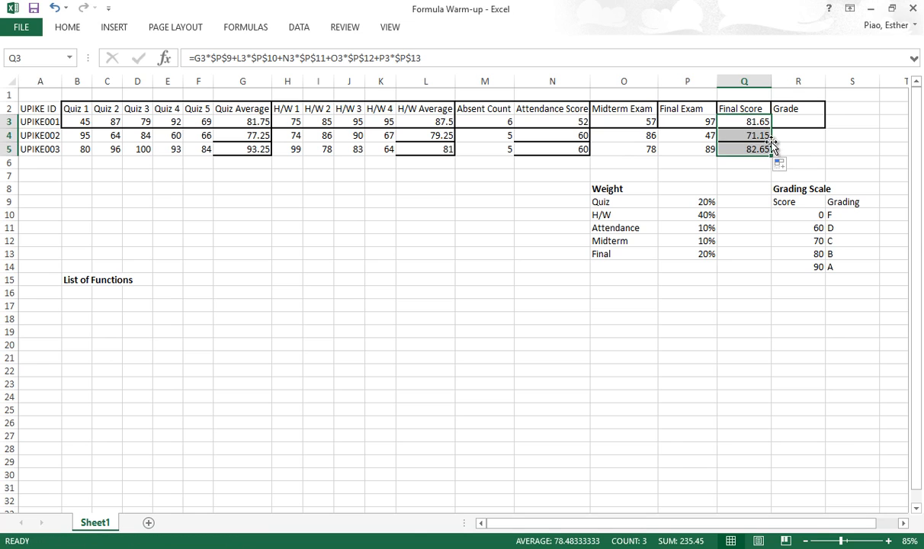
left_click(754, 174)
left_click(757, 149)
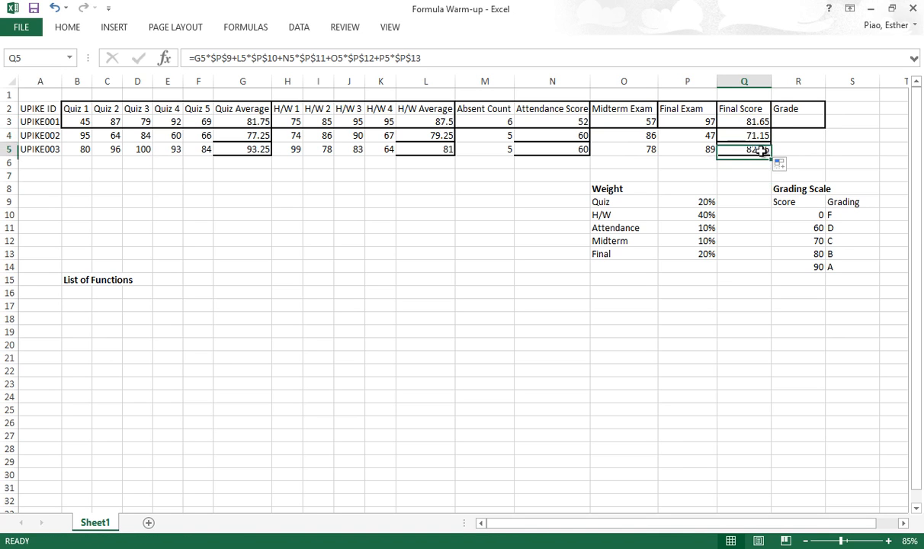
left_click(418, 61)
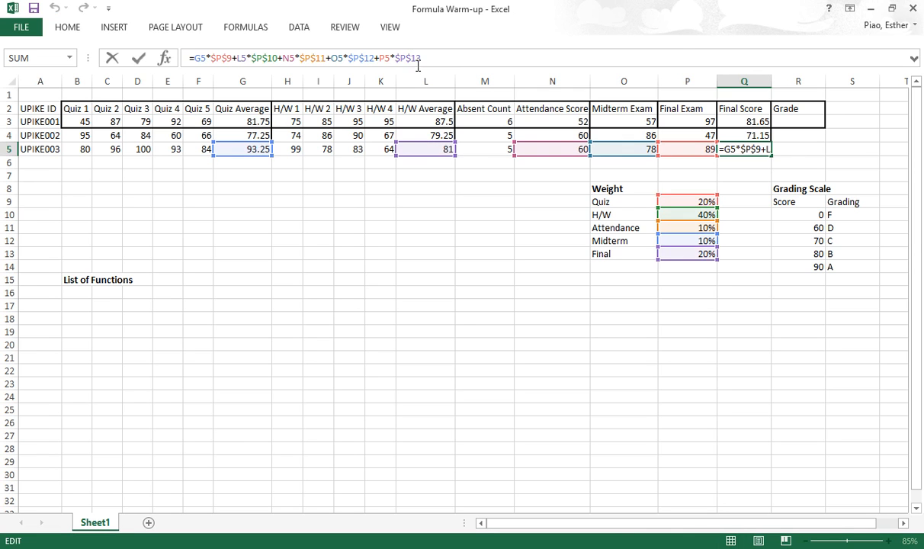
left_click(449, 341)
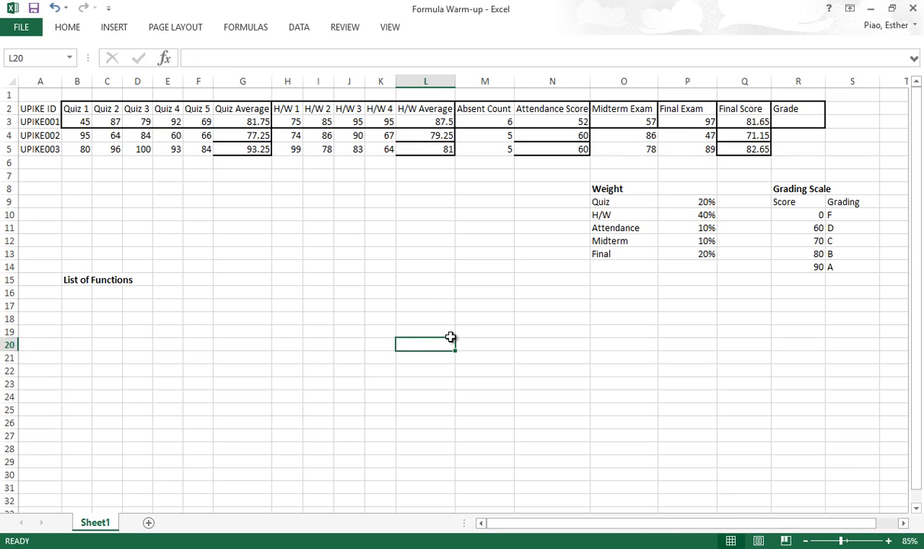
Enter SUM(), MIN() and MAX() in cells B16 to B18 under the List of Functions heading
left_click(81, 301)
left_click(87, 292)
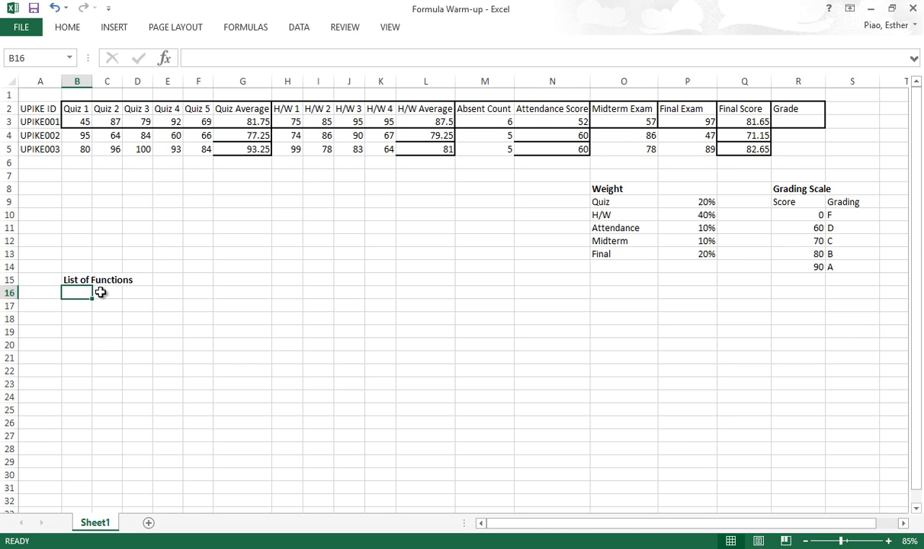
type("SUM")
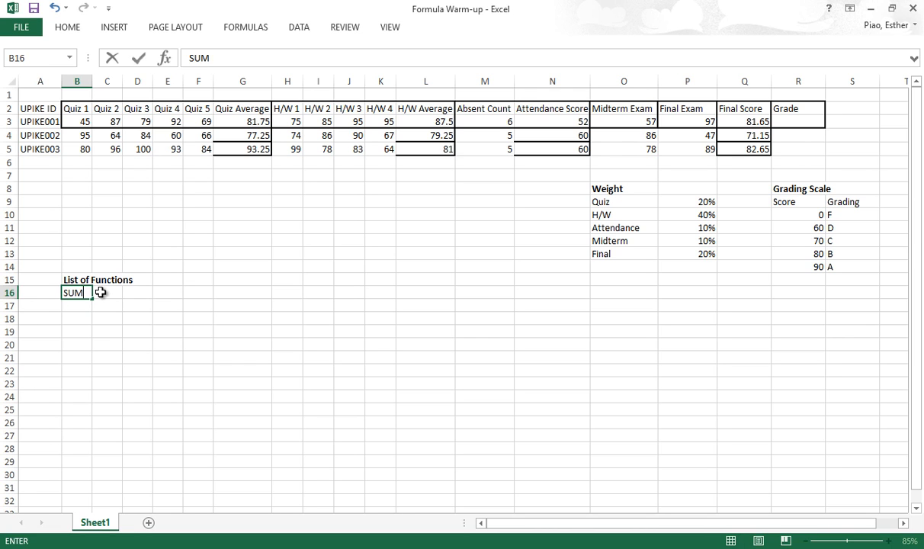
type("()")
key("Return")
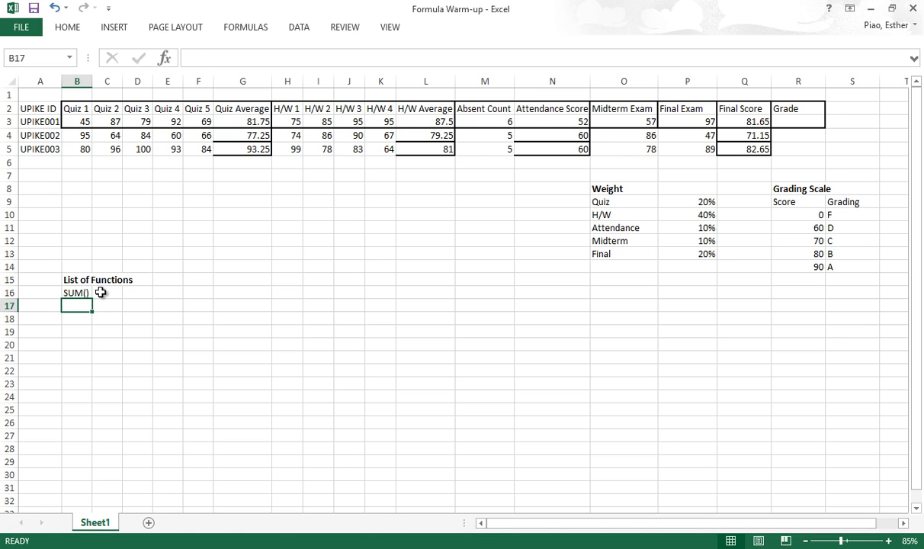
type("MIN(")
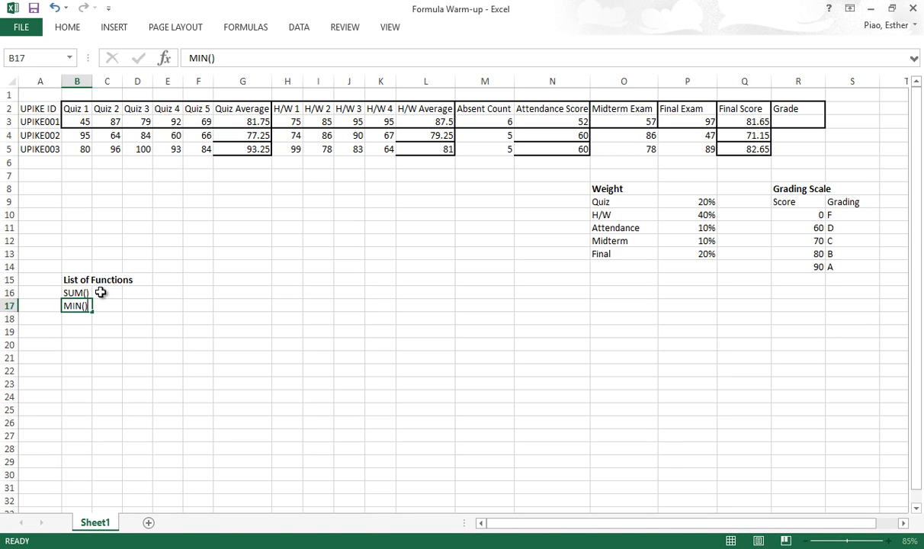
key("Return")
type("MAX(")
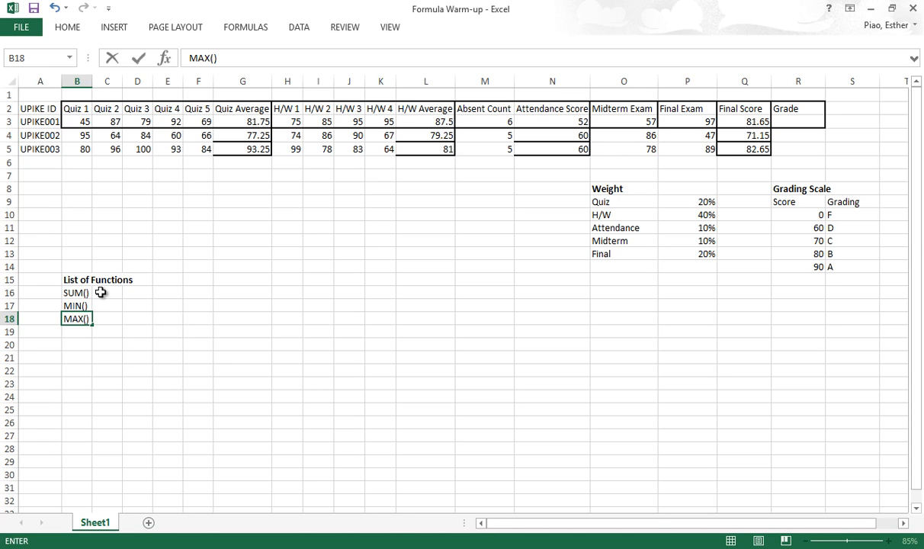
key("Return")
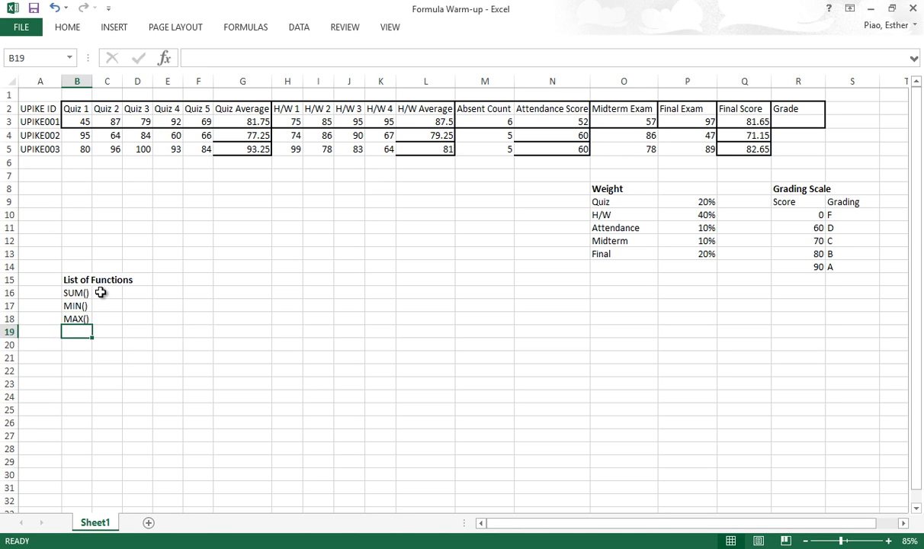
Add COUNT(), RANDBETWEEN() and RAND() to the function list in B19 to B21 and widen column B
type("COUNT(")
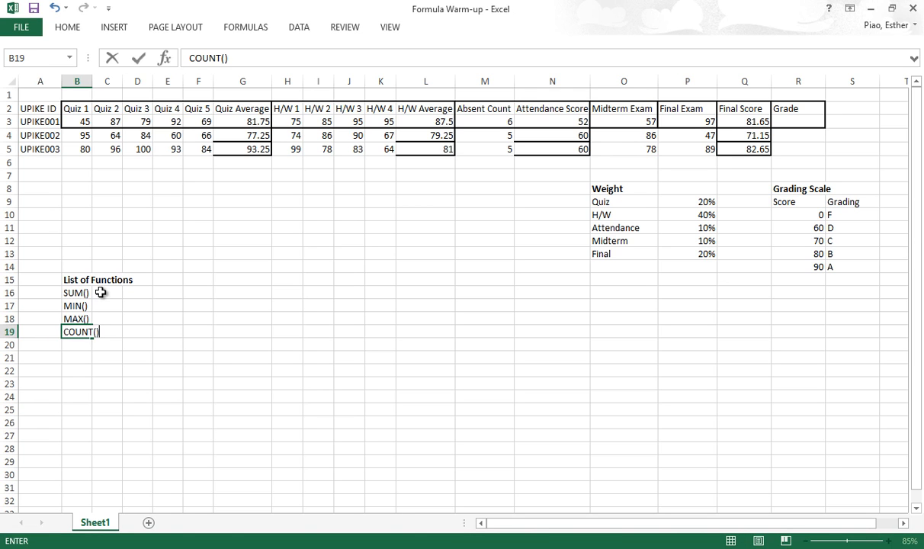
key("Return")
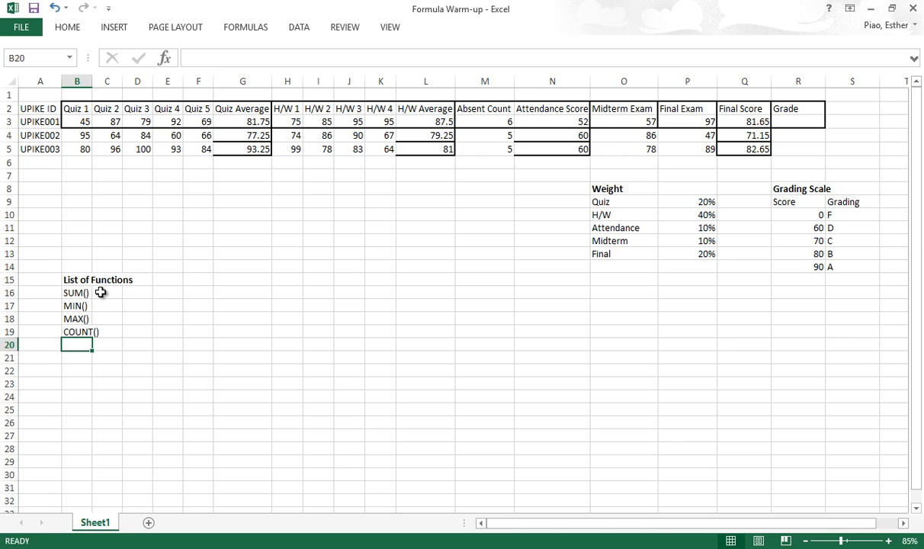
type("RAN")
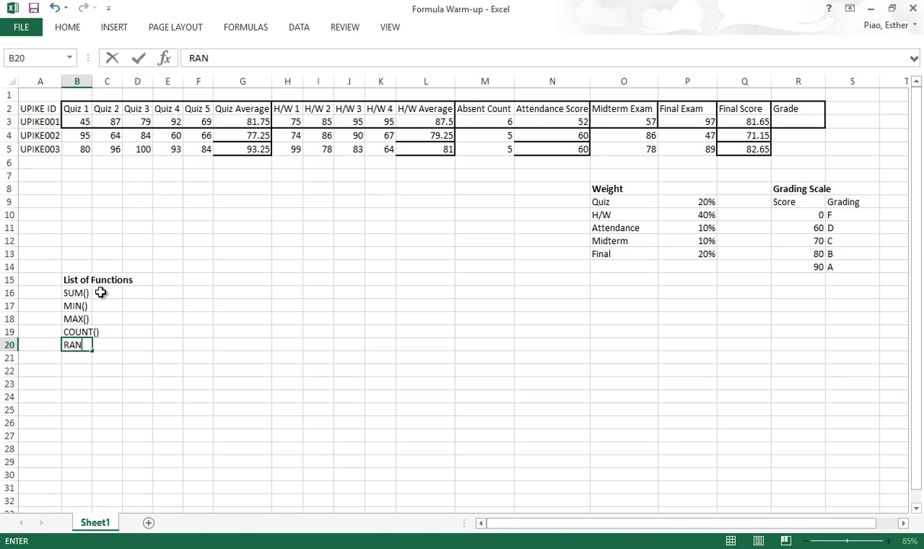
type("DBETWEEN()")
key("Return")
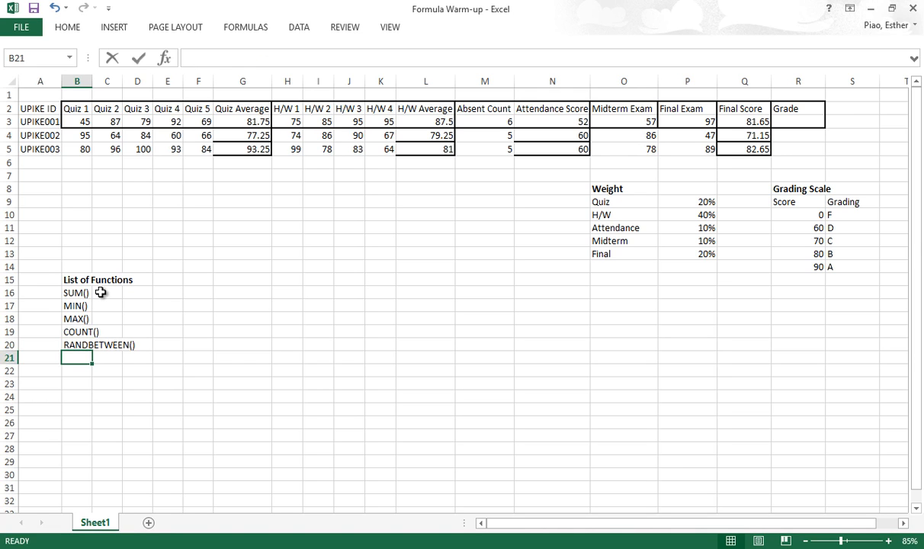
type("RAND()")
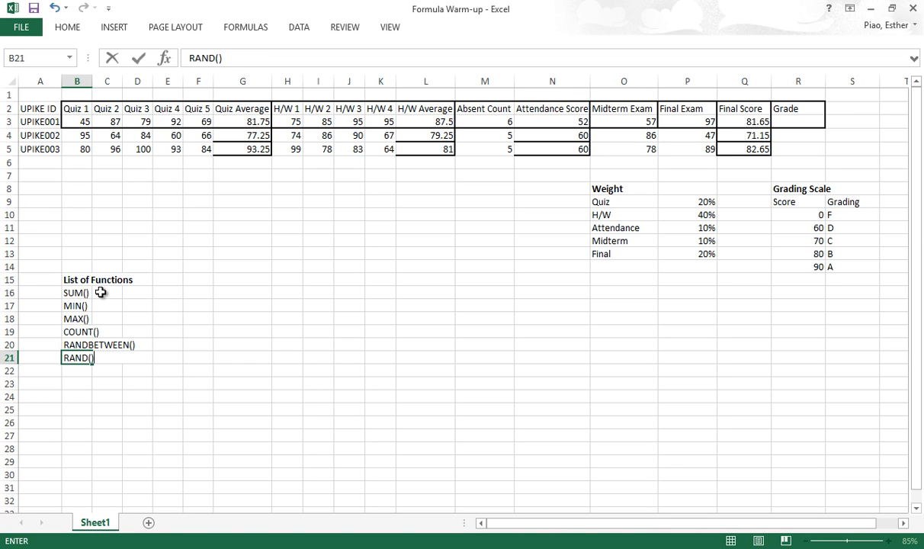
key("Return")
left_click(78, 355)
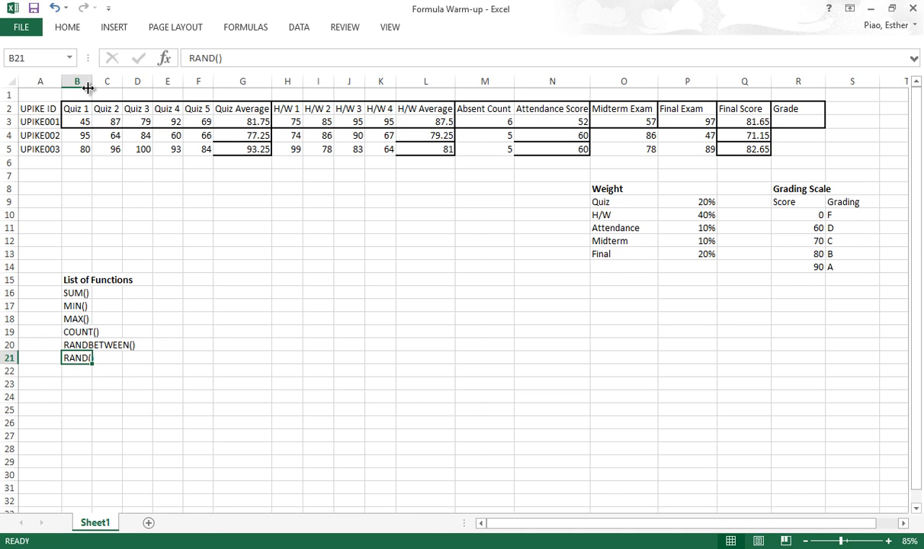
left_click_drag(92, 80, 111, 80)
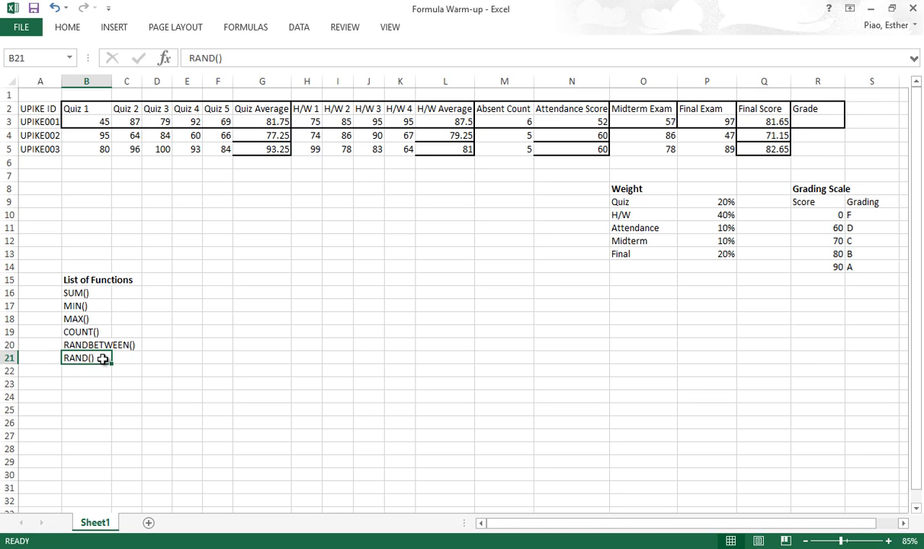
Move RANDBETWEEN() and RAND() down one row to B21:B22 and enter COUNTA() in B20
left_click(85, 344)
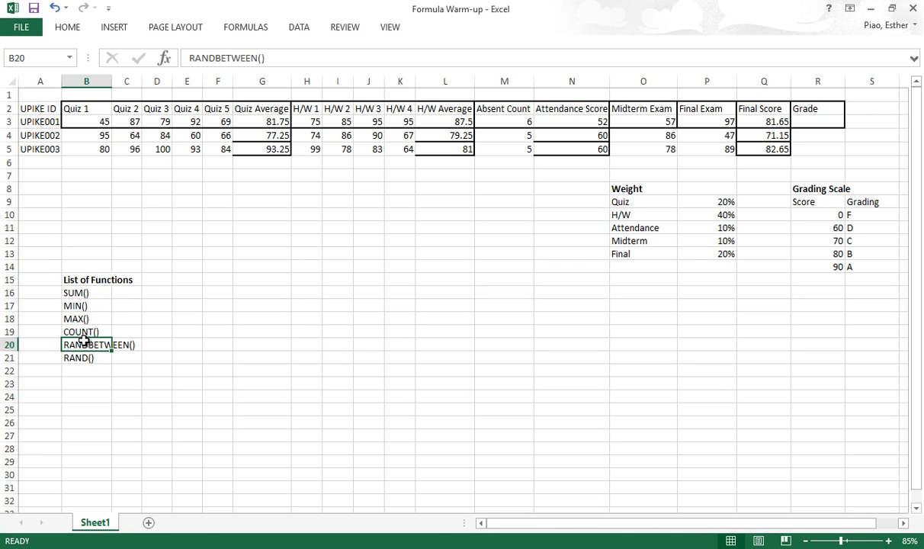
left_click(50, 343)
left_click(64, 343)
left_click_drag(65, 343, 75, 379)
left_click(77, 340)
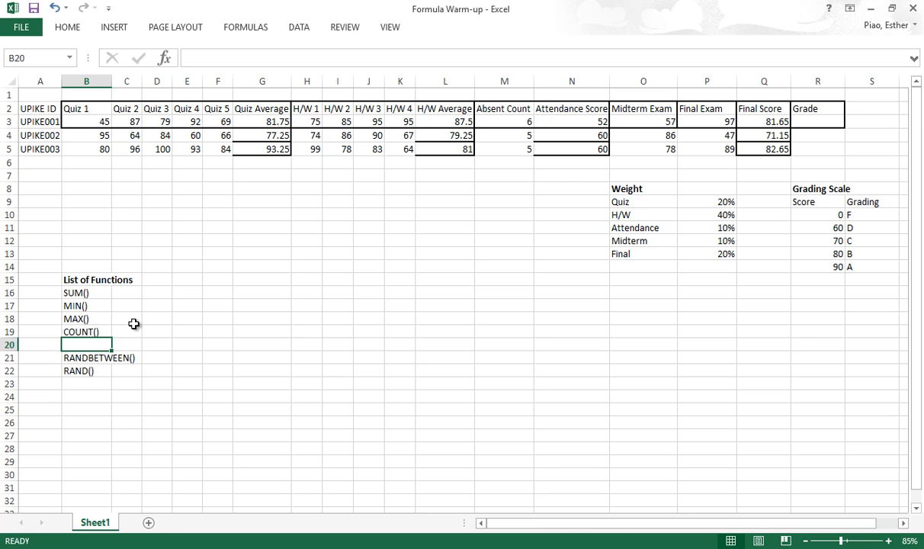
type("COUNTA(")
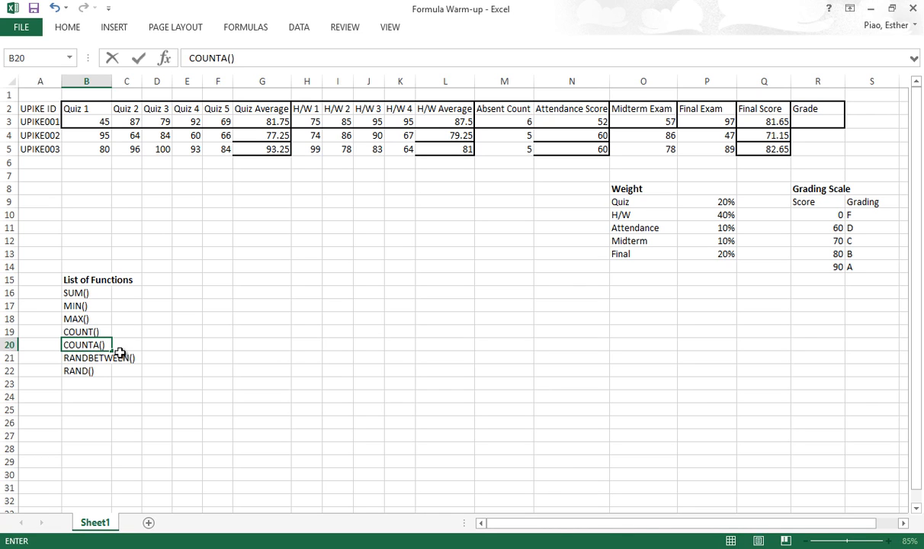
left_click(124, 344)
left_click(93, 345)
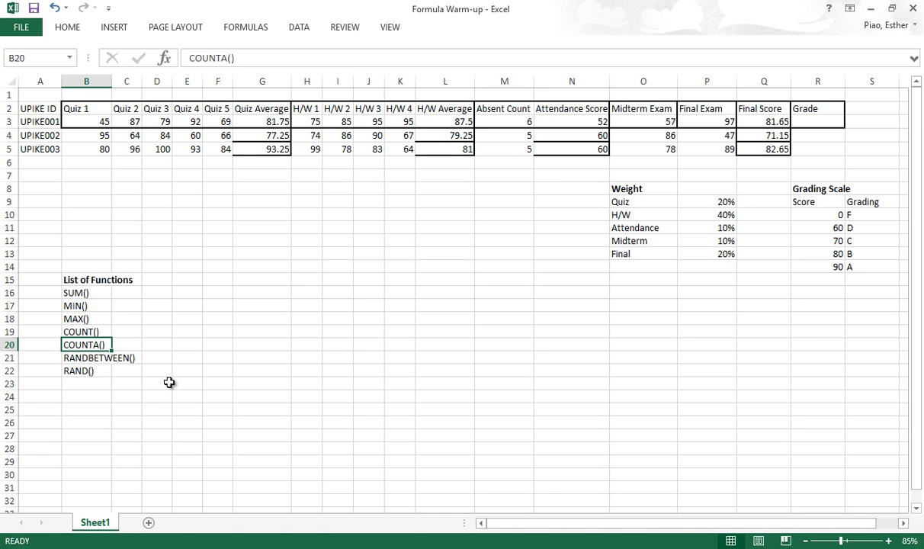
Count the numeric cells of the function list in F20 with the formula =COUNT(B16:B22)
left_click(219, 347)
type("=coun")
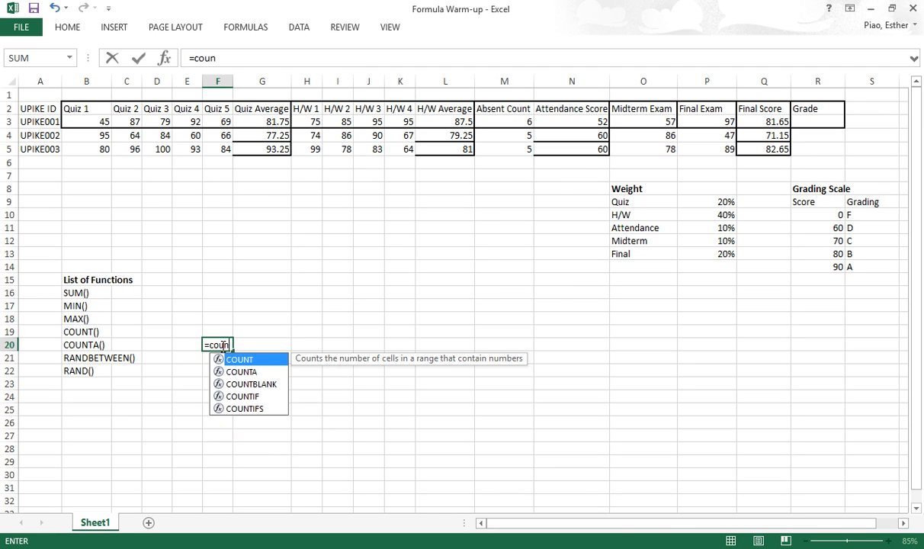
type("t(")
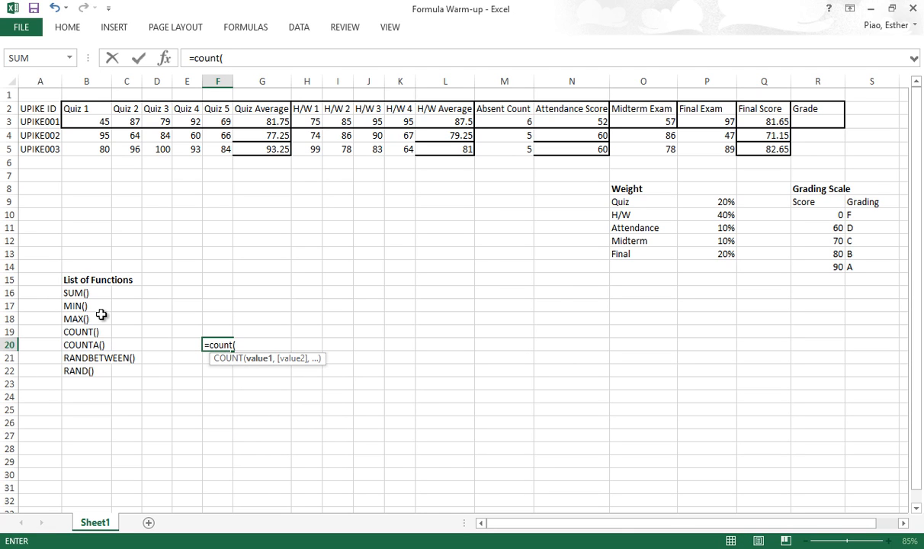
left_click_drag(94, 293, 99, 365)
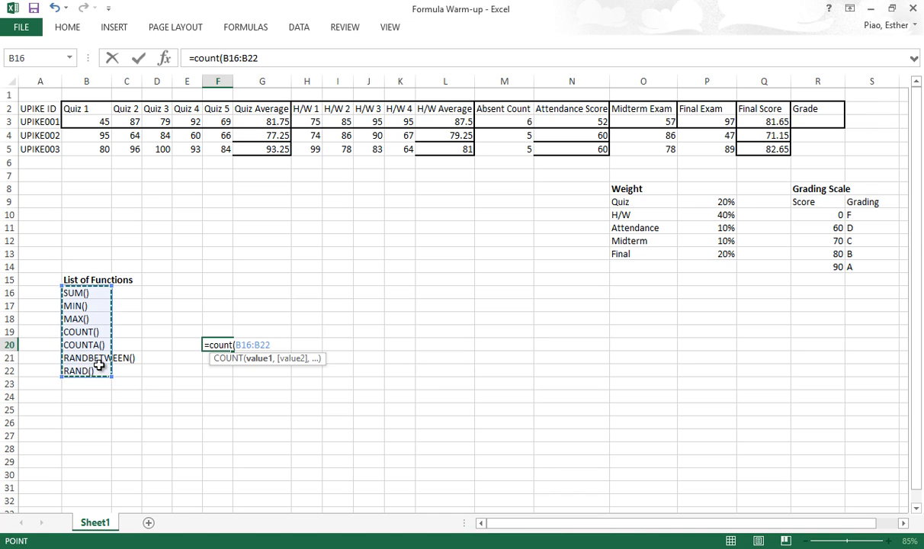
type(")")
key("Return")
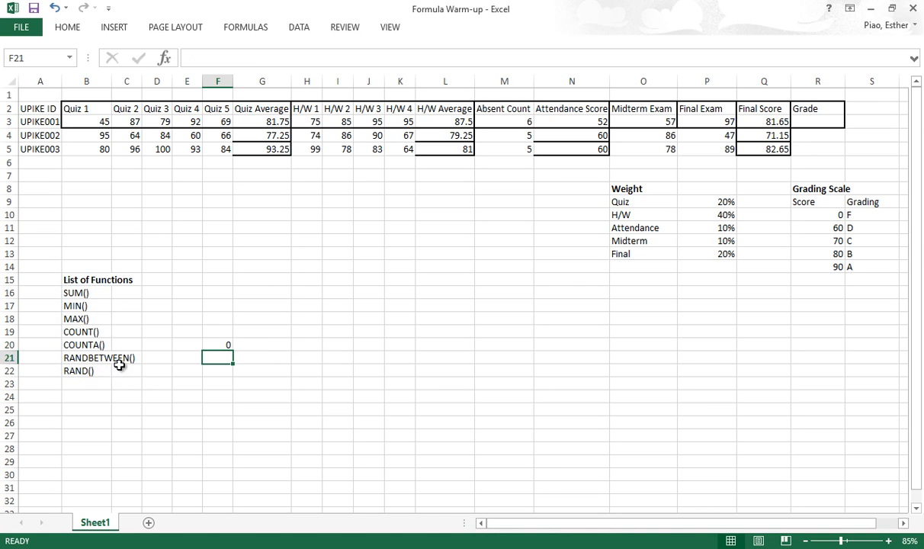
Change the formula in F20 to =COUNTA(B16:B22) to count the non-empty cells of the function list
left_click(218, 344)
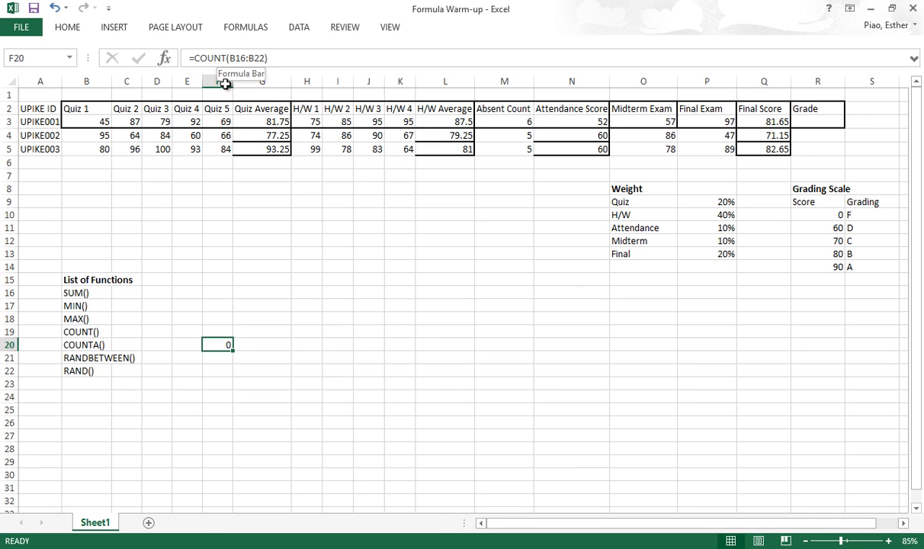
double_click(220, 344)
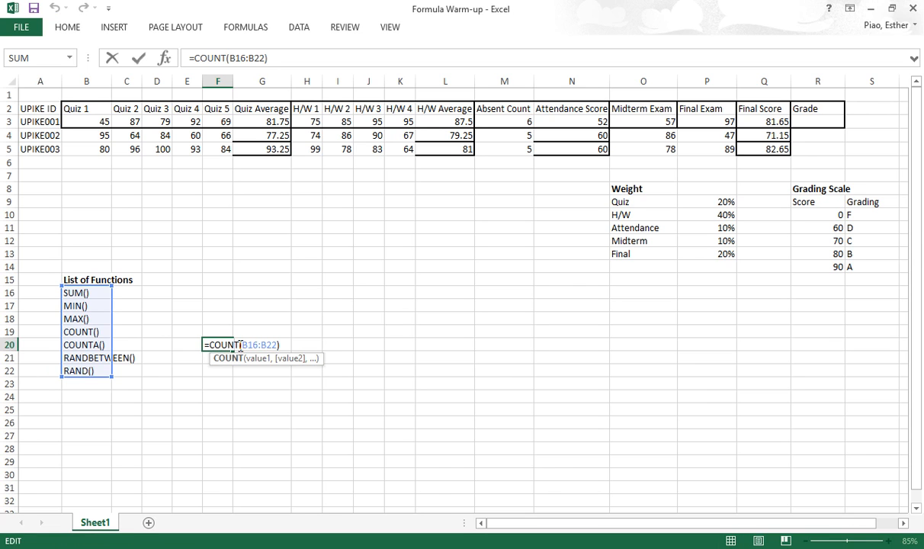
type("A")
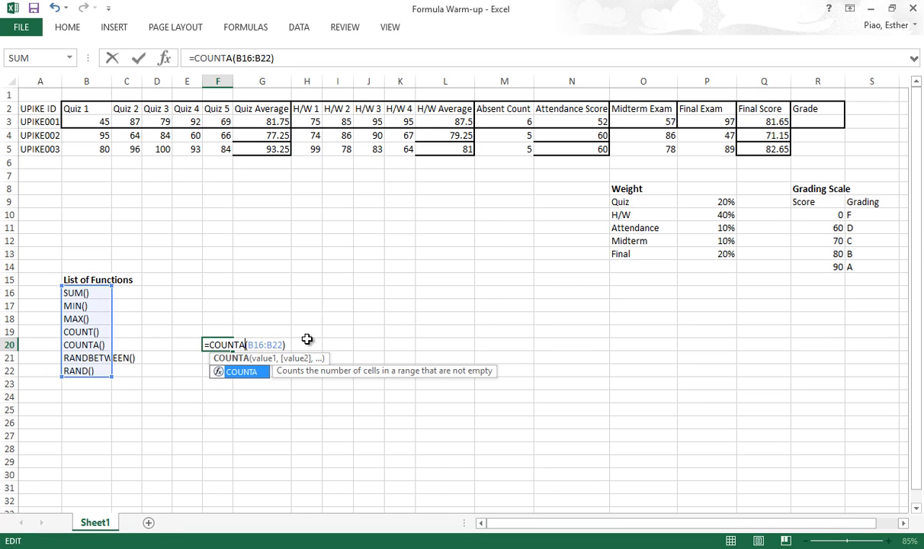
key("Return")
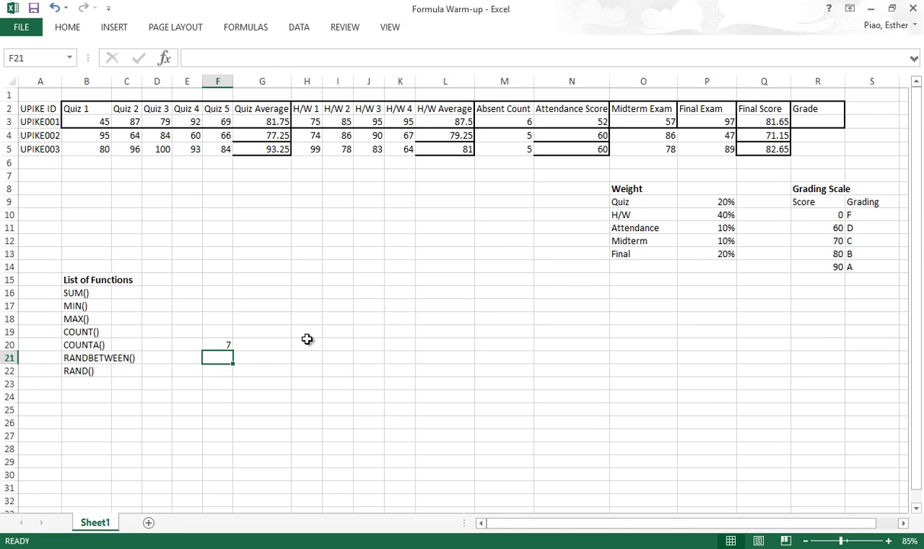
Try clearing COUNTA() from B20 to test the count in F20, and undo the deletion
left_click(230, 347)
mouse_move(94, 293)
left_mouse_down()
mouse_move(108, 382)
mouse_move(99, 370)
mouse_move(103, 293)
left_mouse_up()
left_click(99, 333)
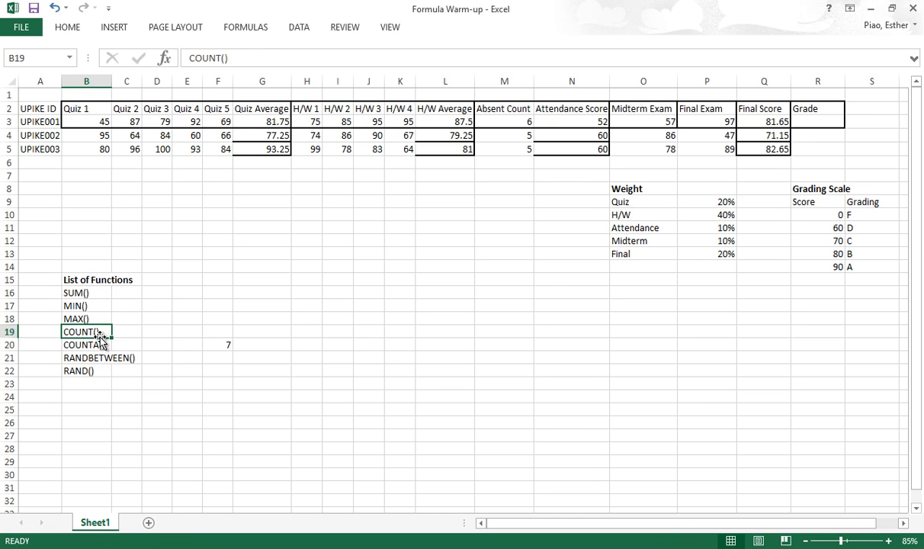
left_click(97, 348)
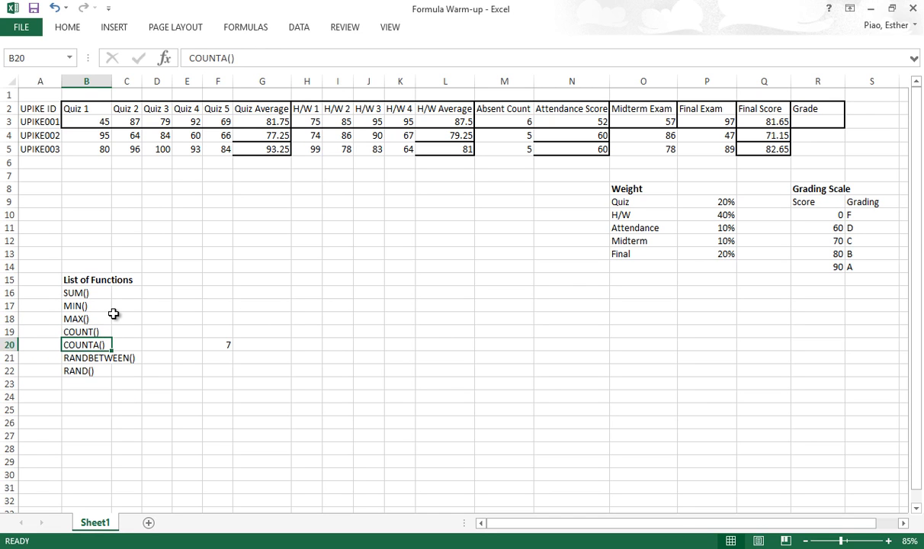
key("Delete")
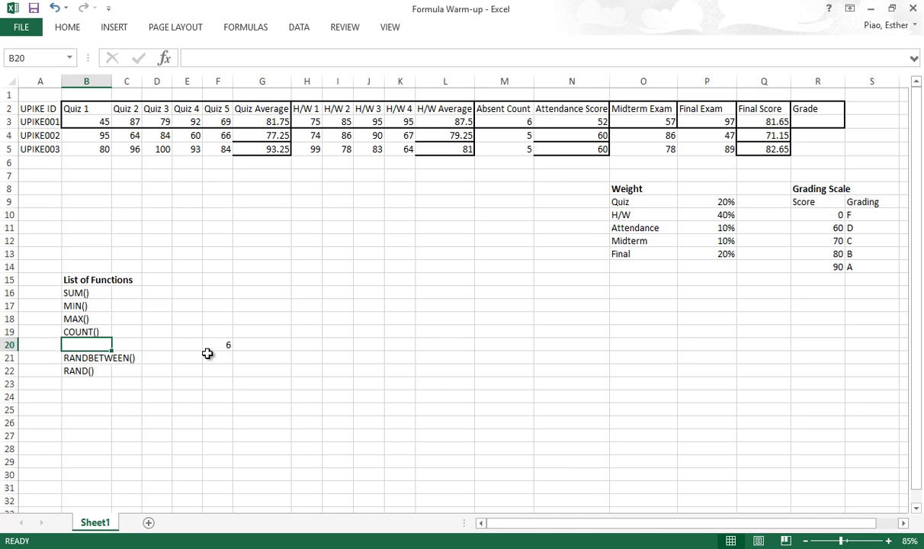
key("ctrl+z")
Clear the demonstration count formula from F20
left_click(91, 332)
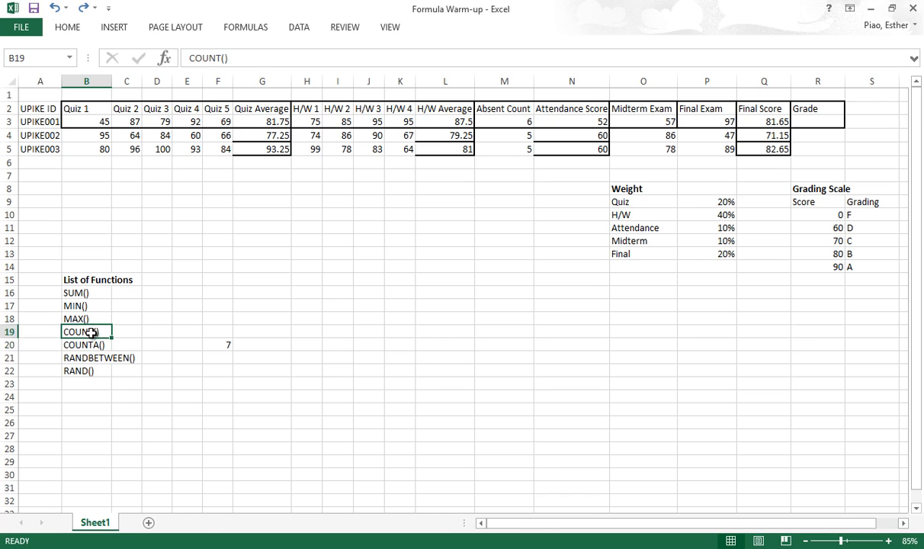
left_click_drag(87, 318, 94, 295)
left_click(94, 294)
left_click(222, 344)
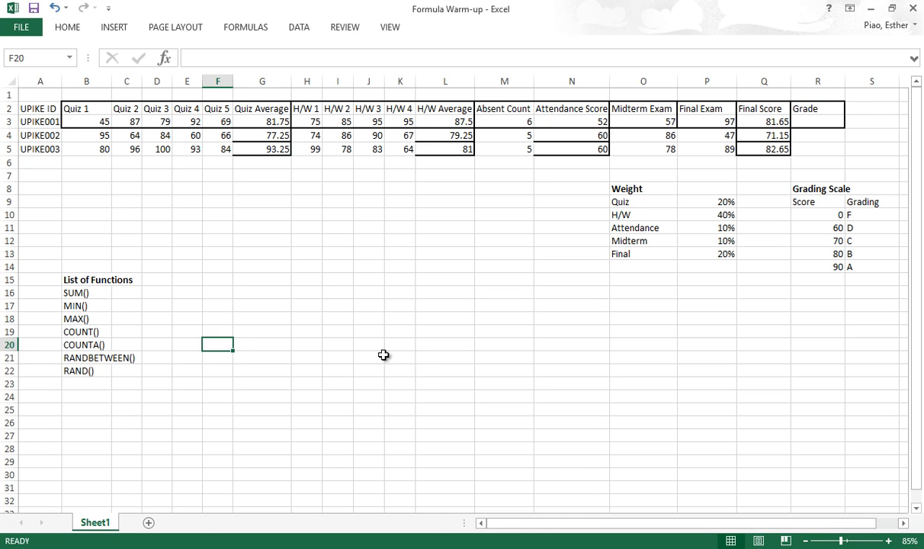
left_click(426, 403)
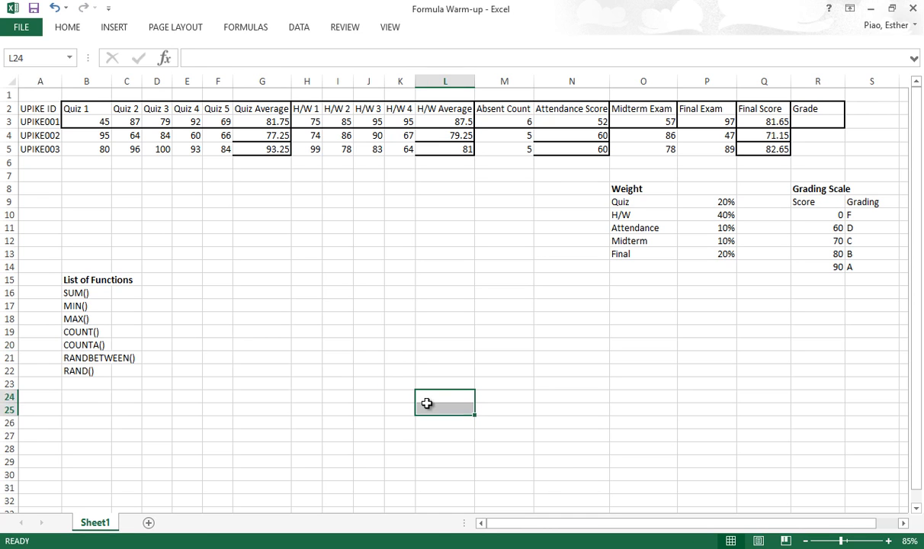
Add VLOOKUP() to the function list in cell B23
left_click(84, 384)
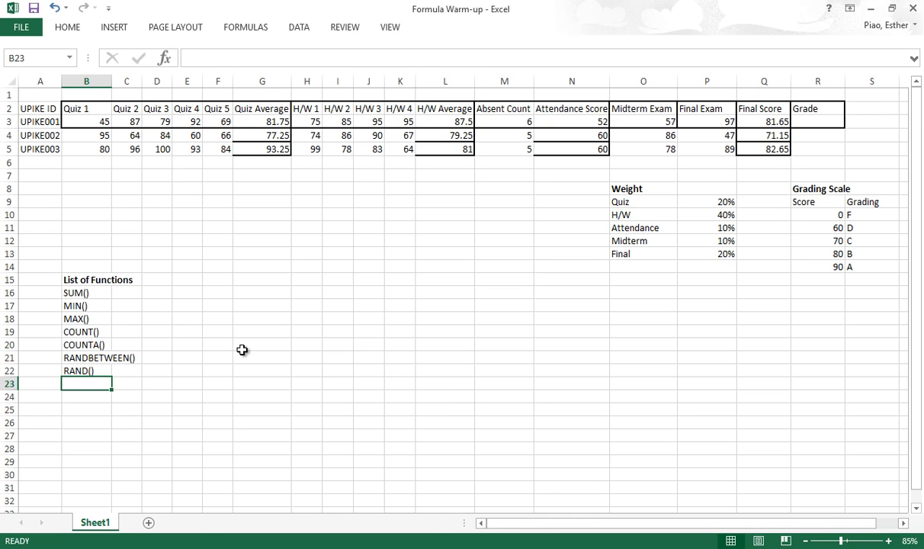
type("VLOOKUP(")
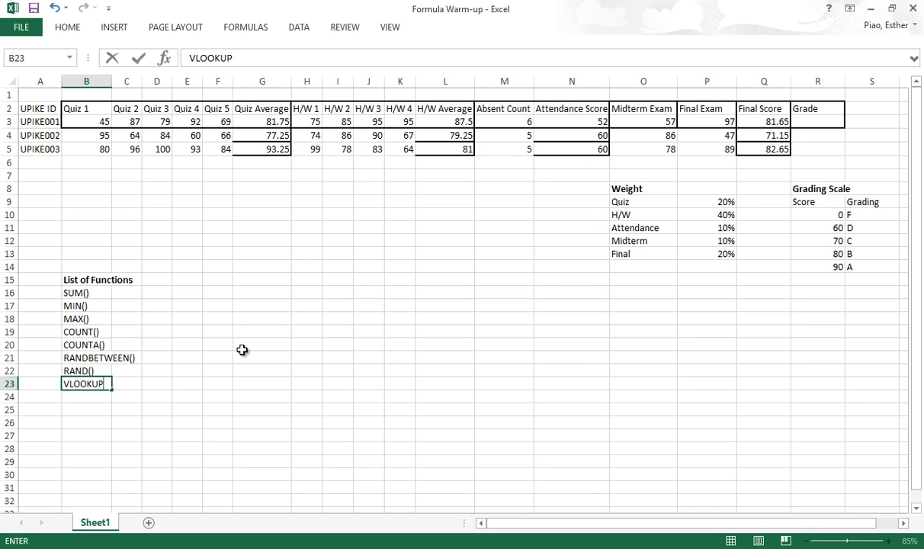
left_click(239, 392)
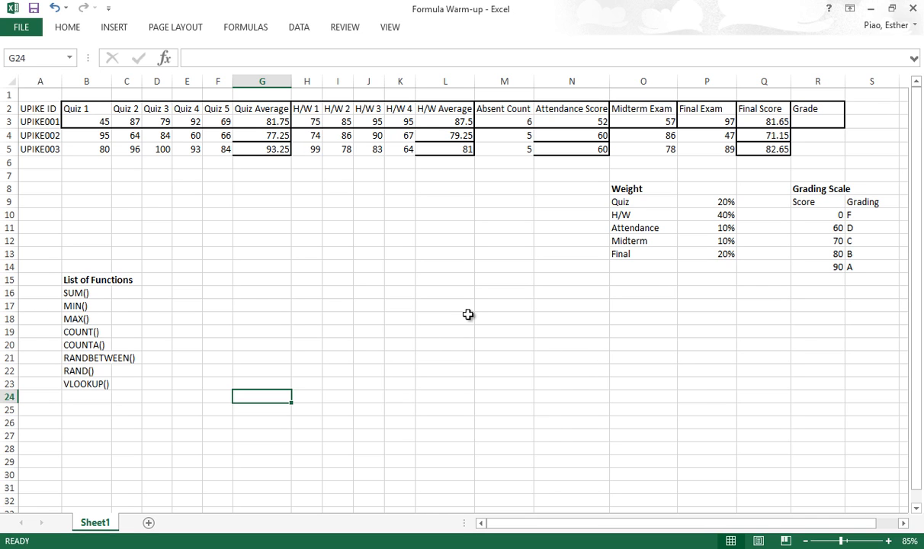
Examine the empty Grade cells R3:R5 and the Grading Scale table in R9:S14
left_click(86, 383)
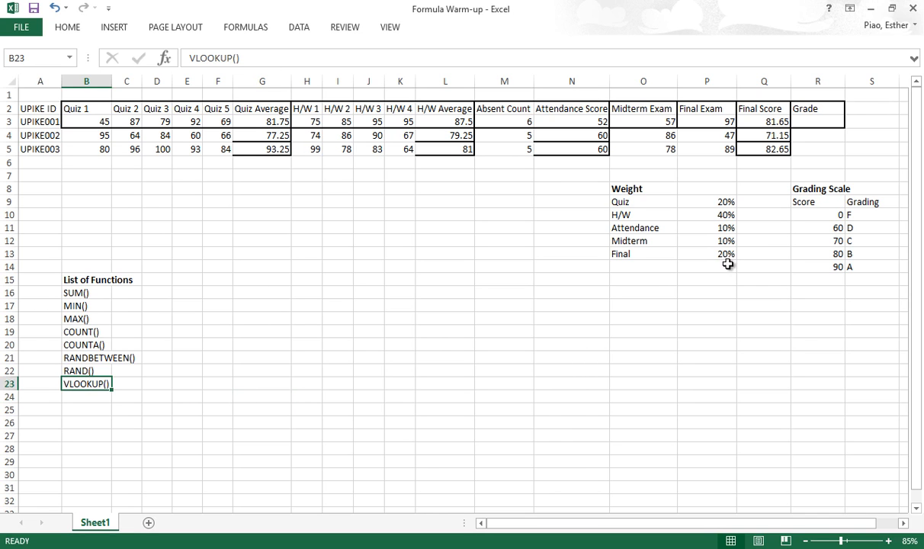
left_click_drag(821, 123, 820, 151)
left_click(820, 122)
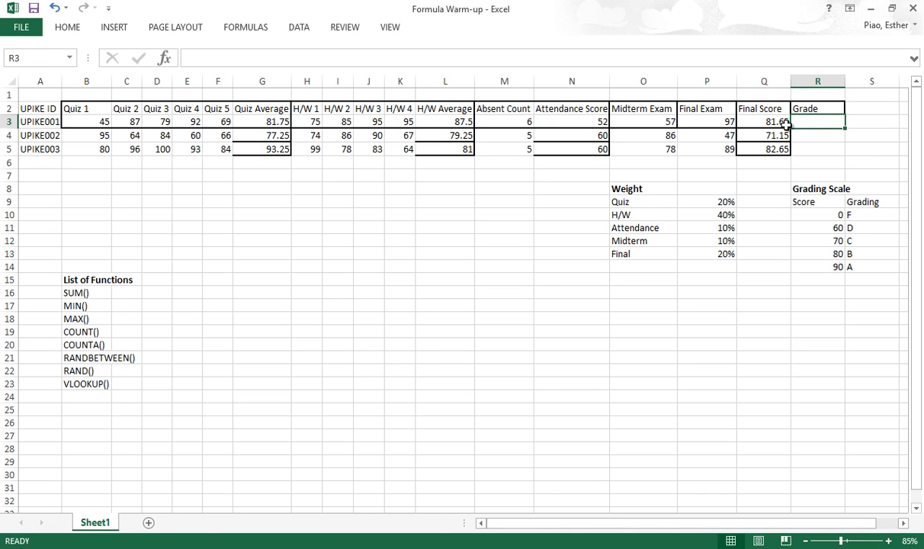
left_click_drag(817, 201, 866, 262)
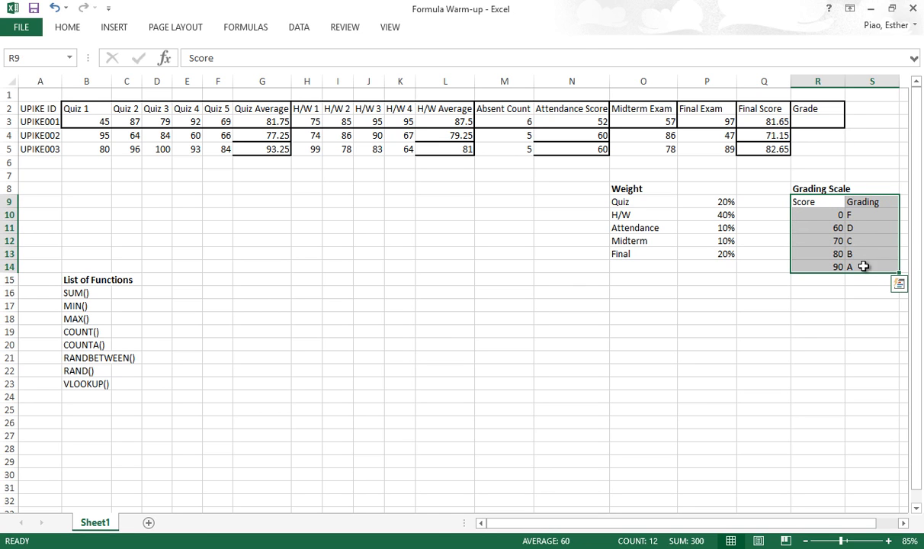
left_click_drag(817, 203, 854, 268)
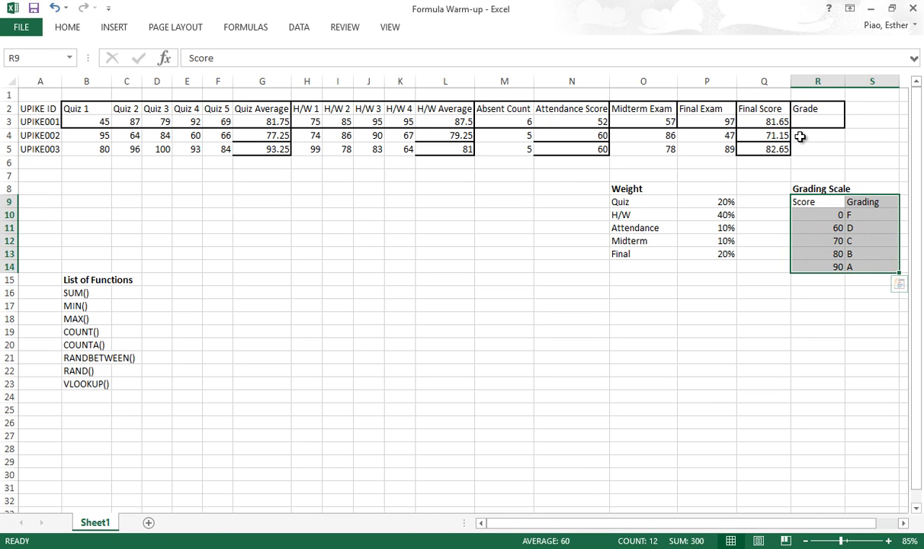
left_click(818, 120)
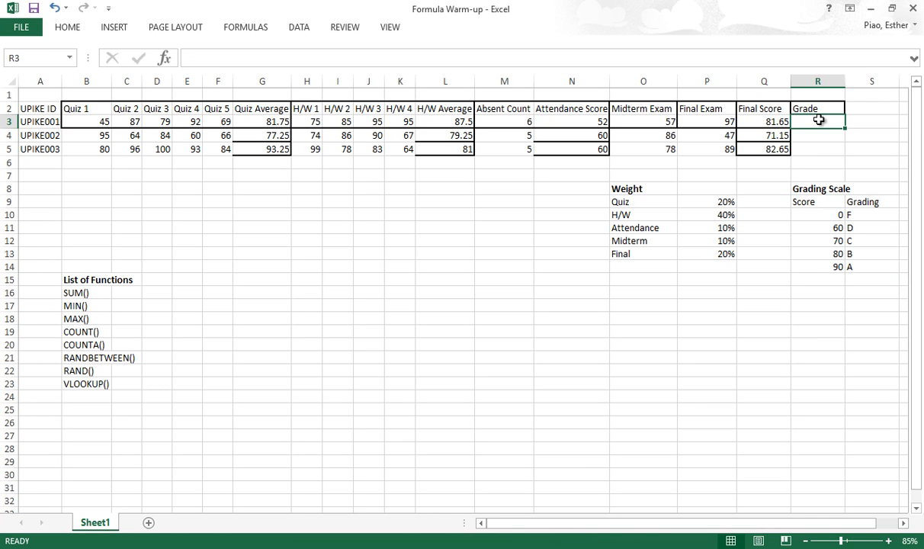
Move VLOOKUP() down one row to B24 and enter IF() in B23
left_click(77, 389)
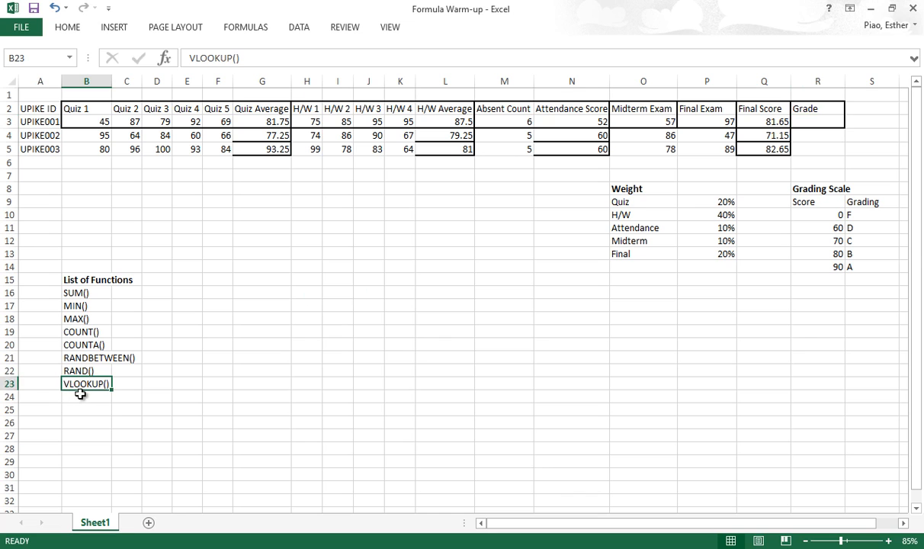
mouse_move(83, 394)
left_mouse_down()
mouse_move(85, 404)
mouse_move(85, 396)
left_mouse_up()
left_click(83, 383)
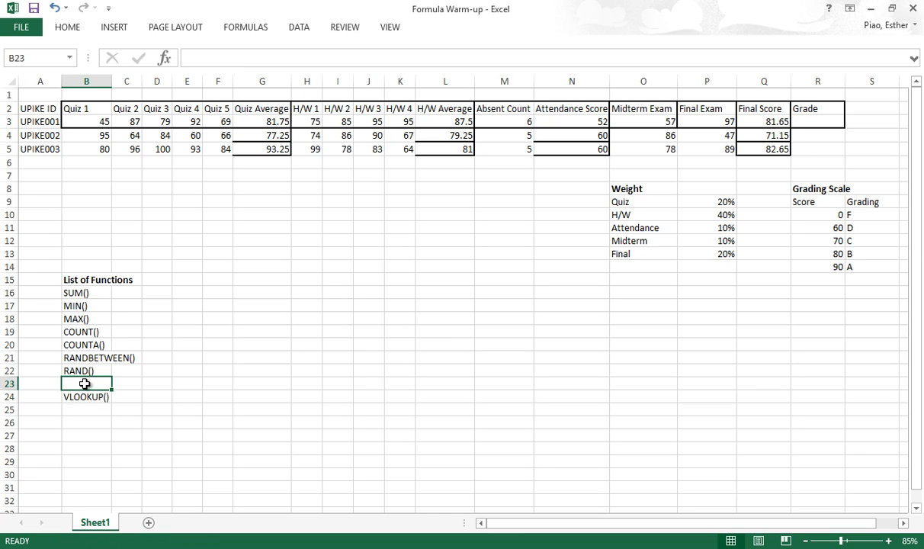
type("IF()")
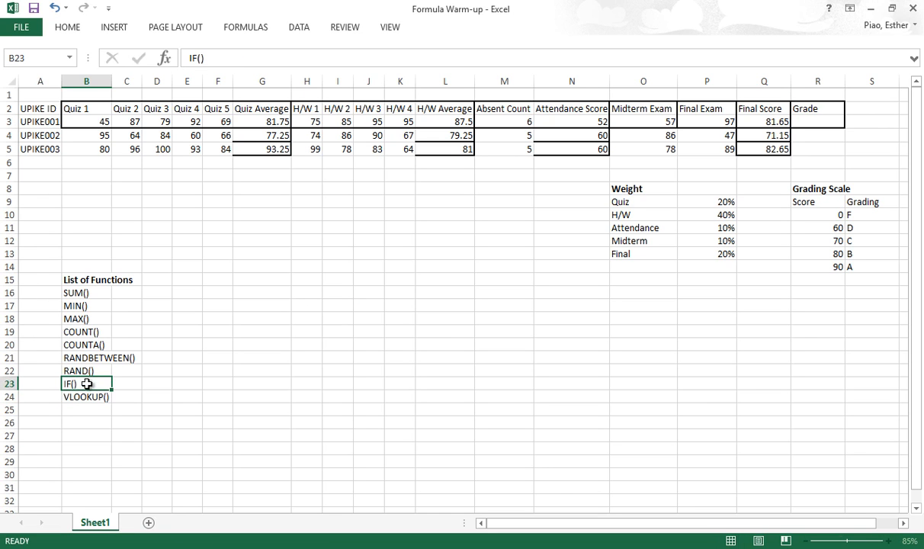
key("Return")
Enter the formula =IF(Q3>=90, "A", "NOT A") in the first student's Grade cell R3
left_click(814, 122)
type("=if(")
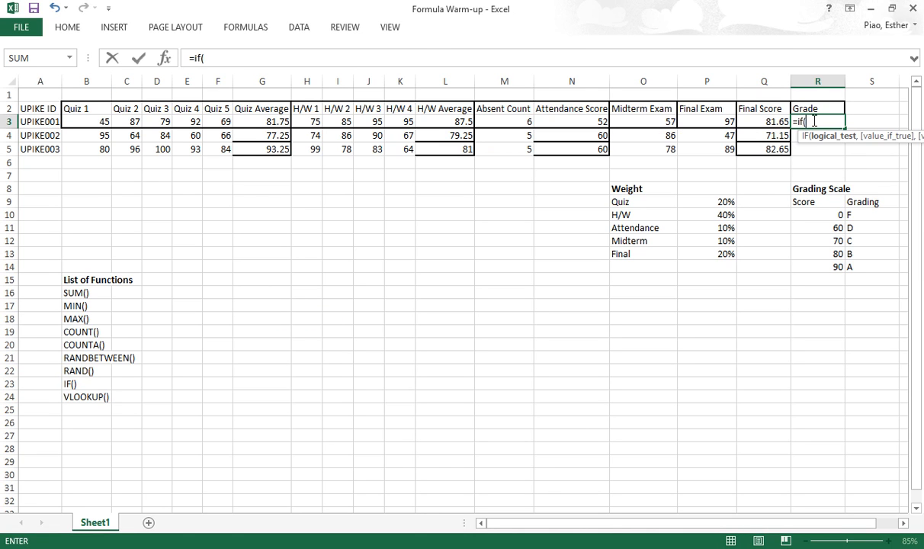
left_click(747, 122)
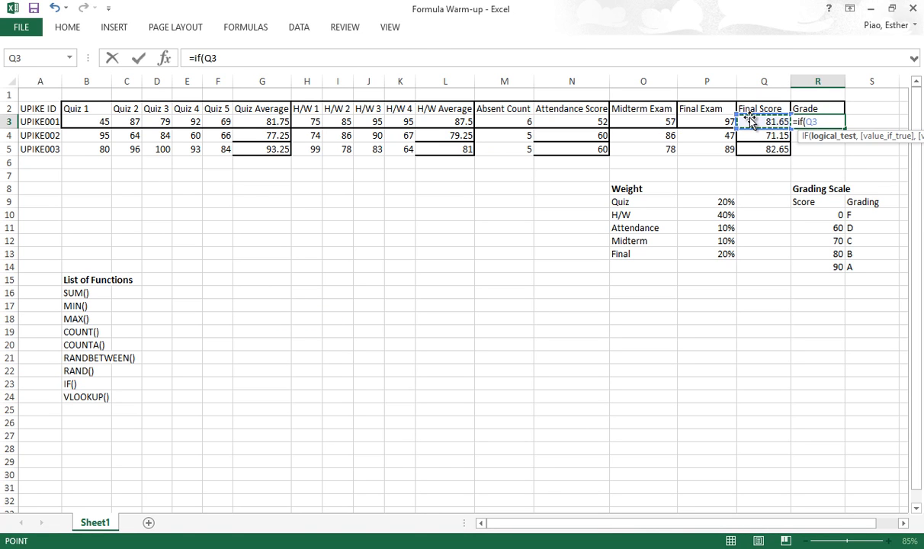
type(">90")
type("90")
type(",")
type(" \"A\", ")
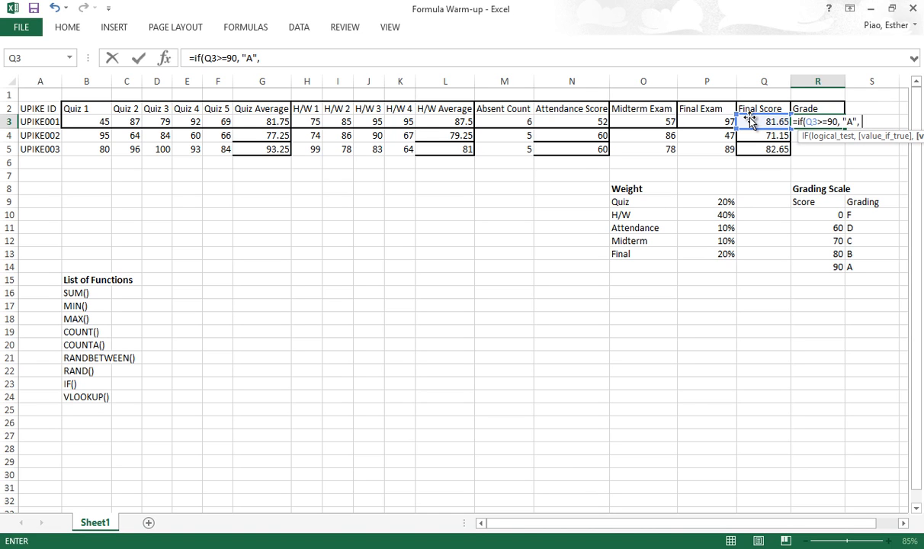
type("\"NOT")
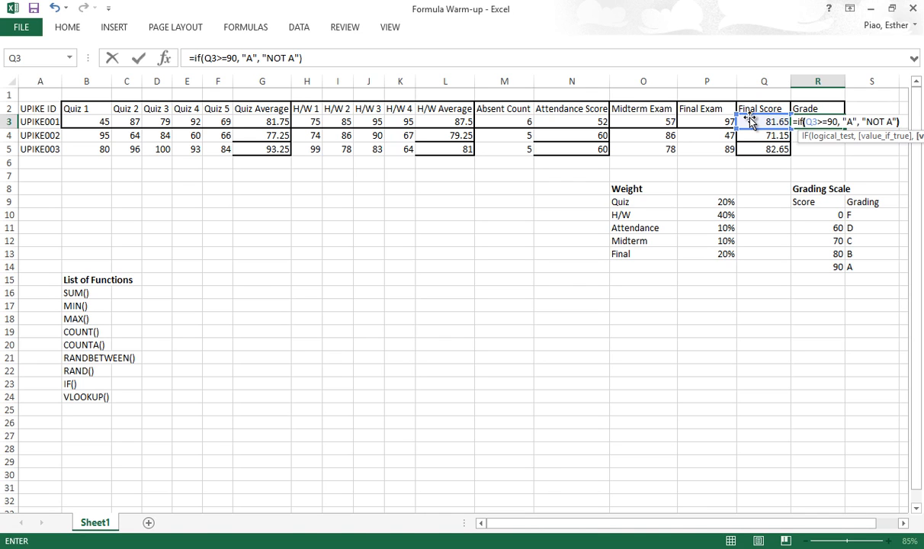
type(" A\")")
key("Return")
Replace the "NOT A" result in R3's IF formula with an empty nested if()
left_click(836, 121)
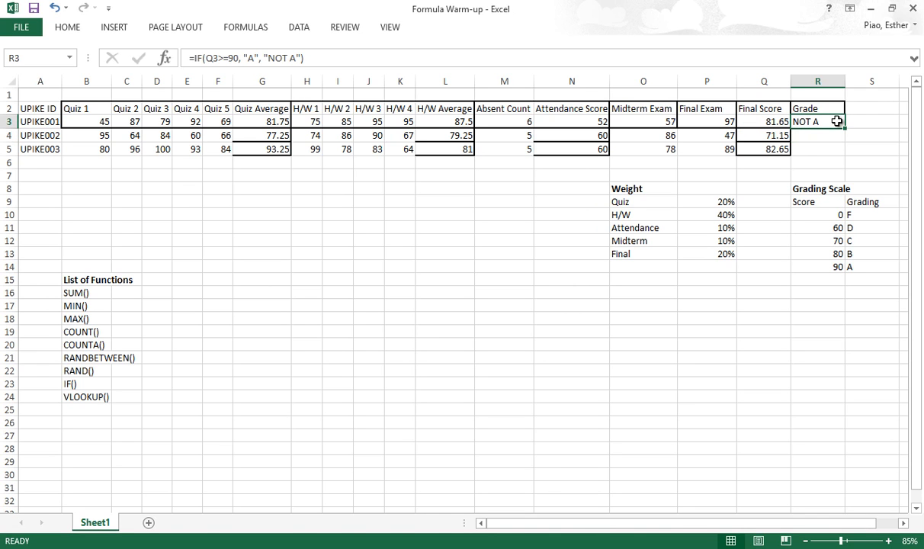
left_click(903, 523)
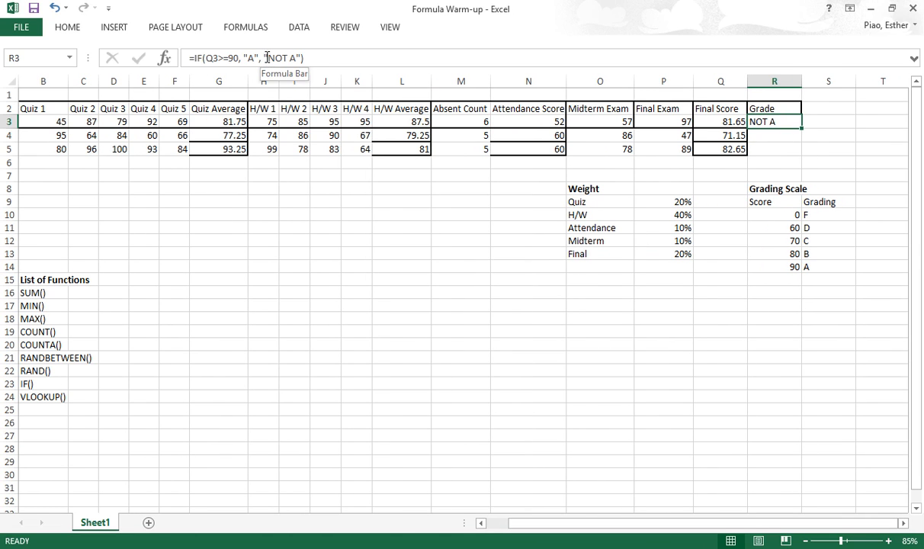
left_click_drag(265, 58, 307, 58)
key("BackSpace")
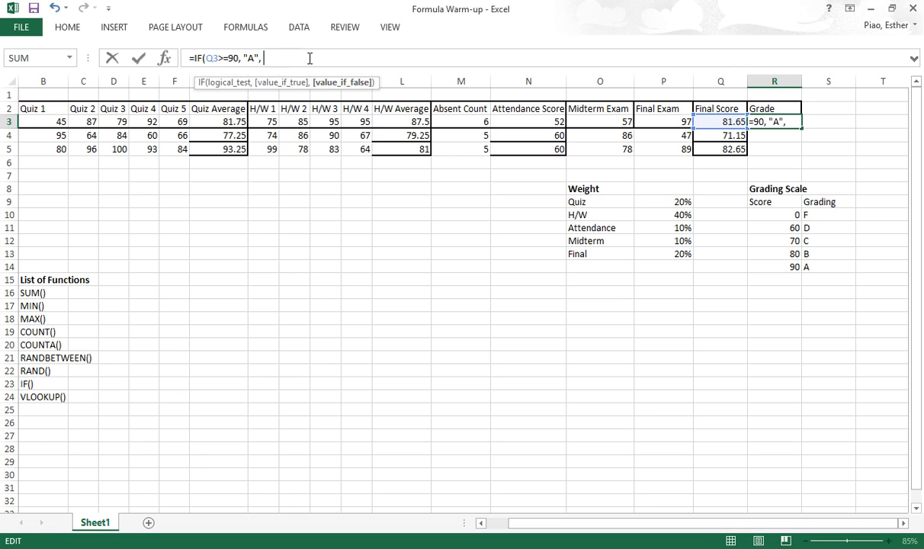
type("if()")
key("Left")
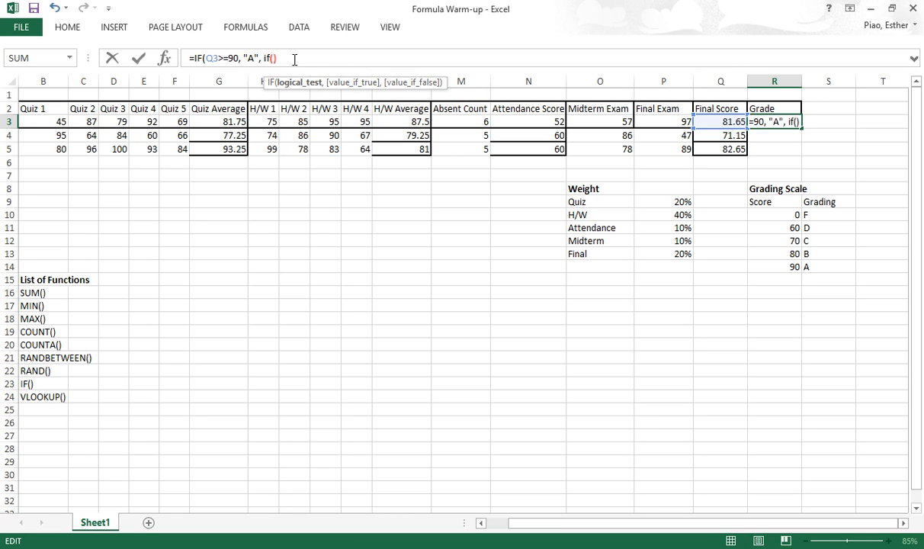
key("Right")
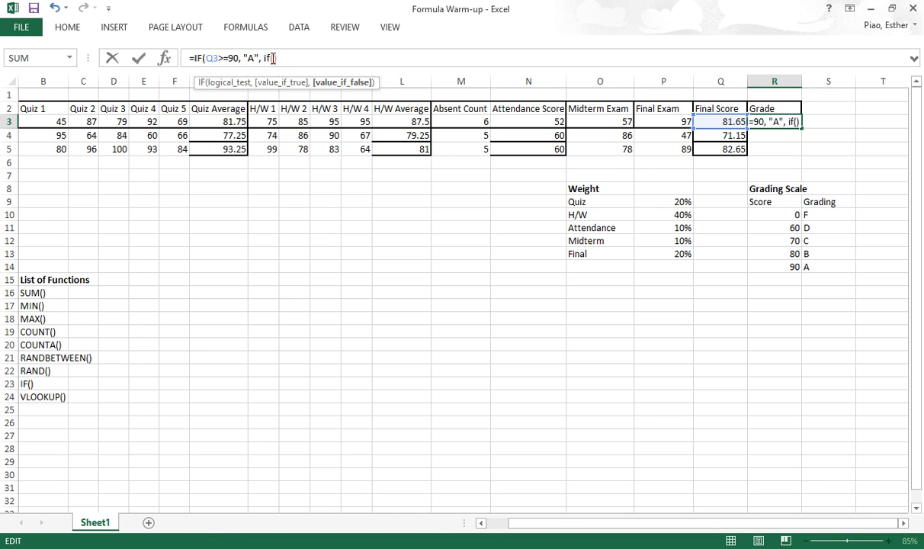
left_click(274, 58)
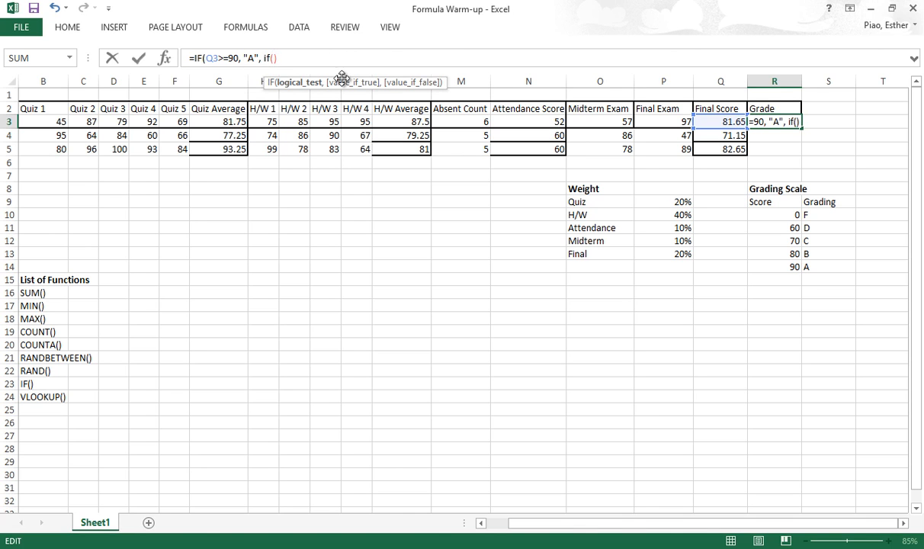
Give the nested IF in R3 the test Q3>=80 and the true result "B"
type("Q")
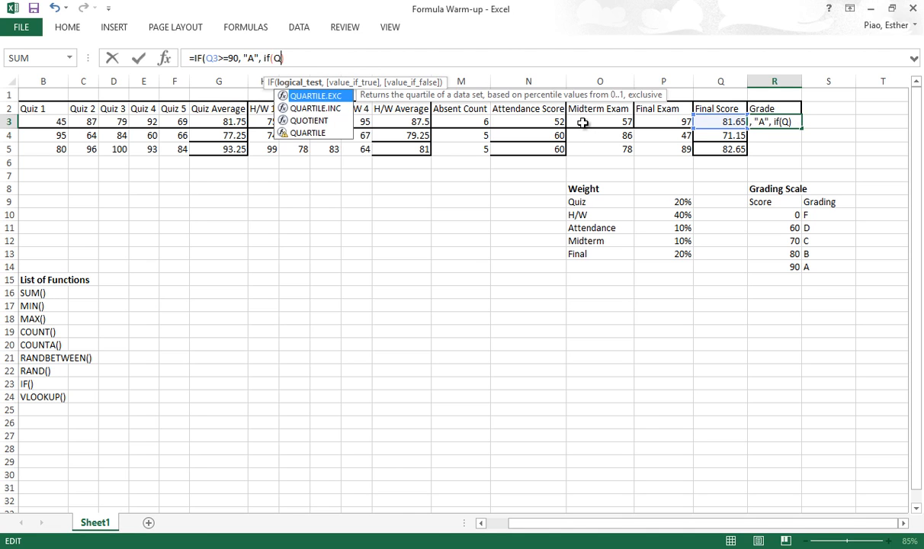
type("3")
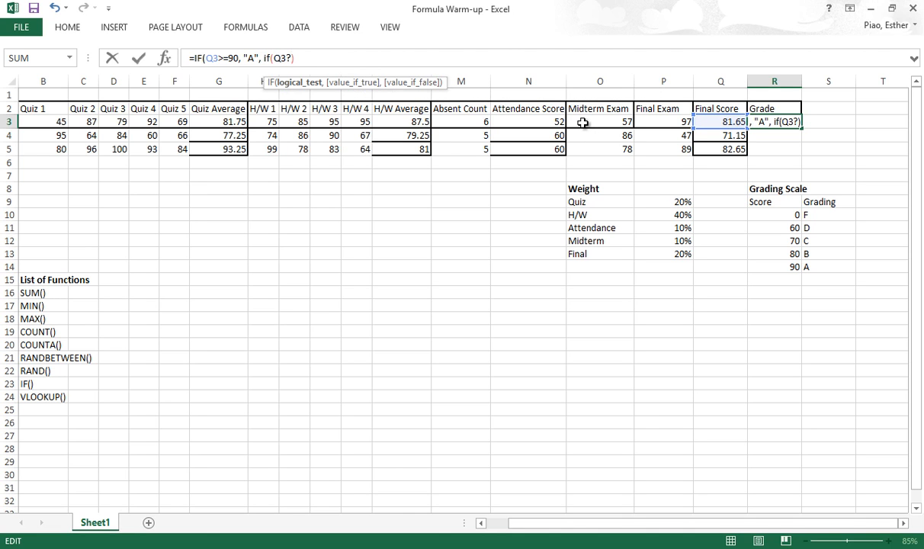
type(">=")
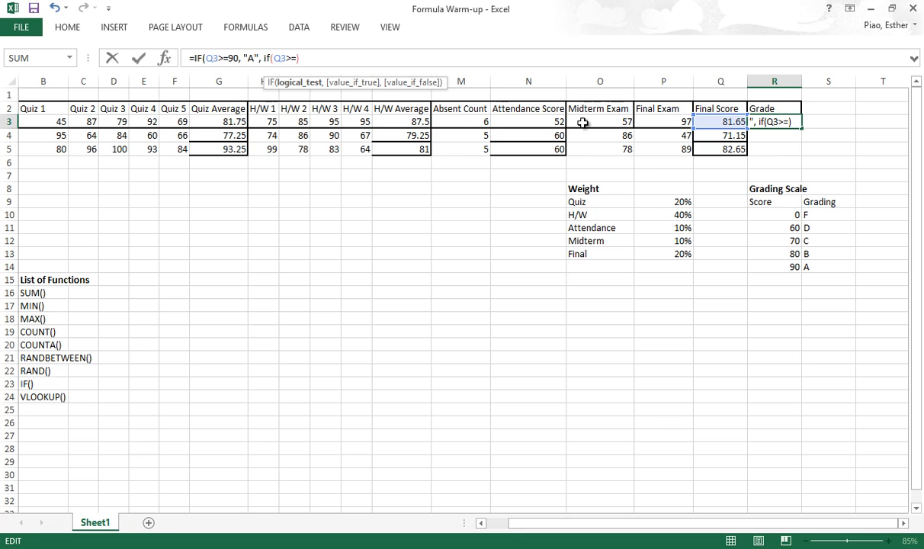
type("80, ")
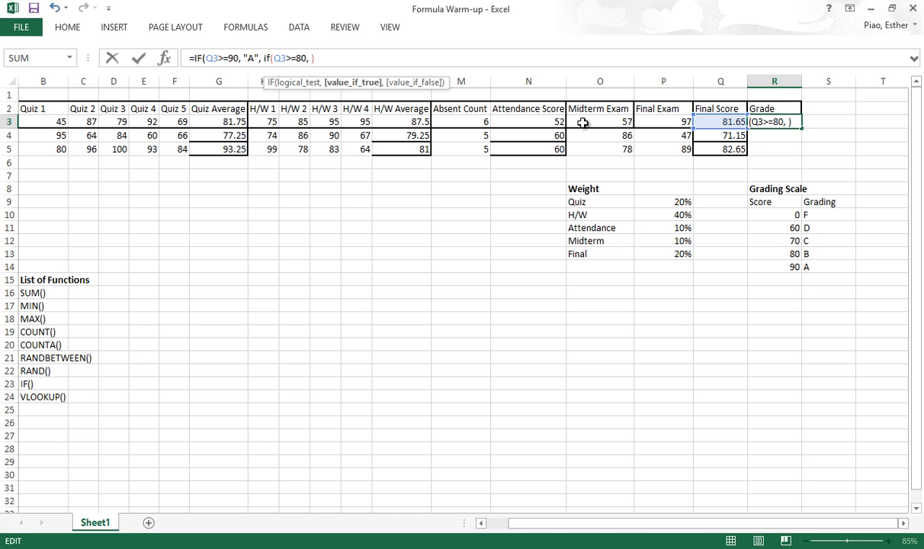
type("\"B\", ")
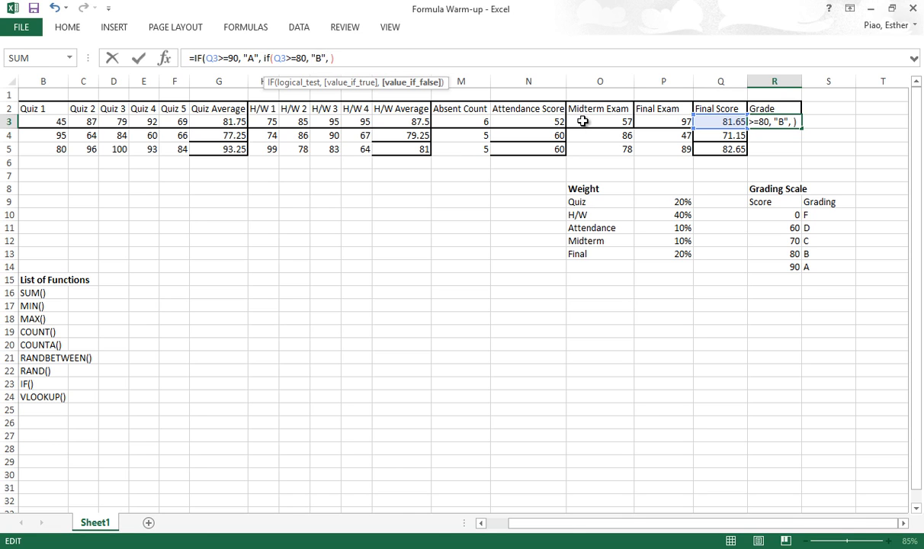
Nest another IF after "B" in R3's formula that returns "C" for Q3>=70
type("if(")
key("Left")
type("Q3>=7")
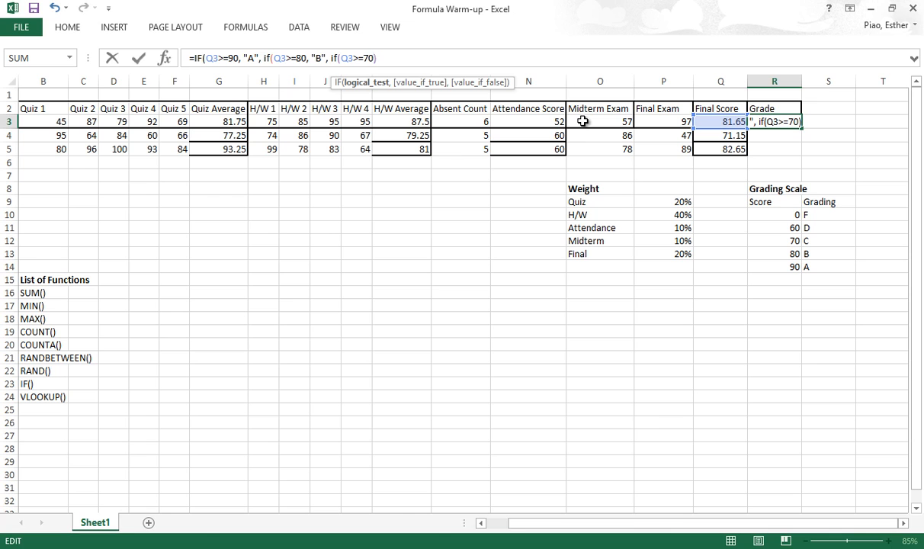
type(", \"C\", ")
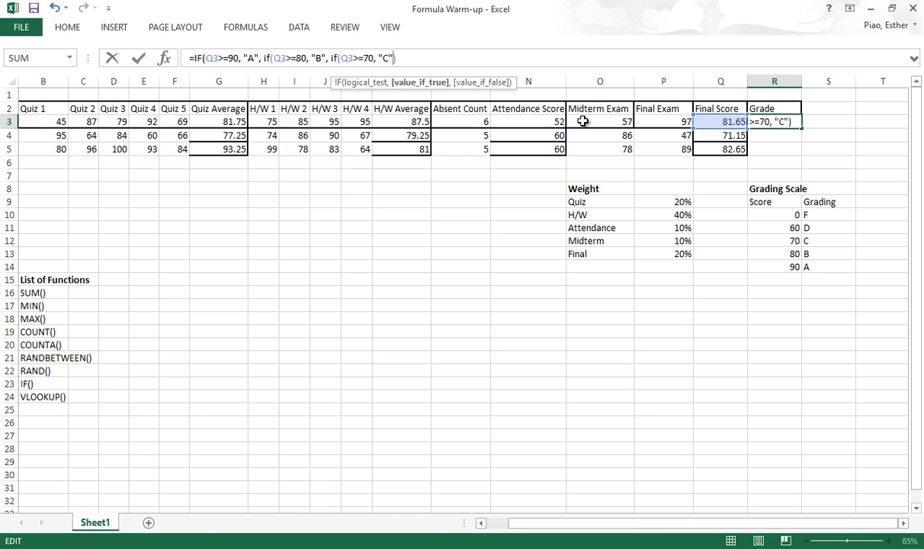
Complete R3's formula with a last nested IF returning "D" for Q3>=60 and otherwise "F", close all four parentheses, and commit it
type("if")
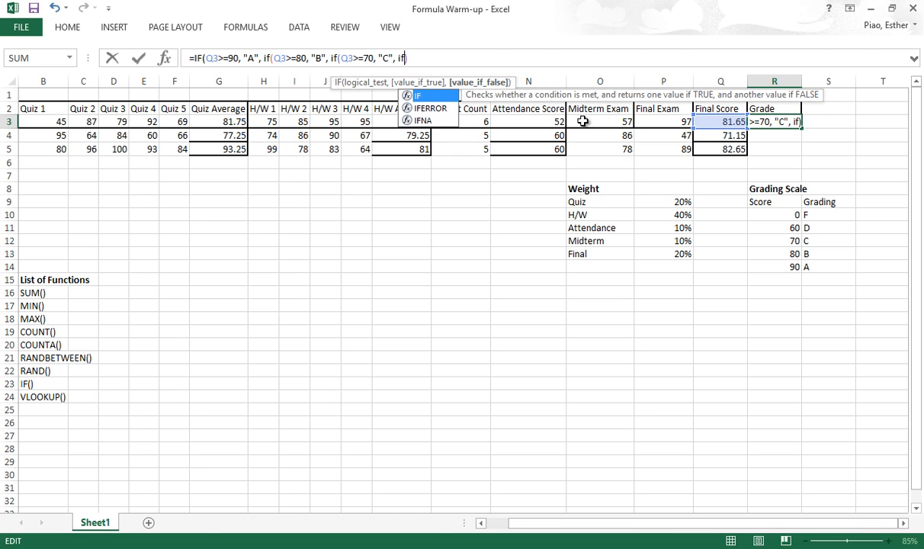
type("(Q3")
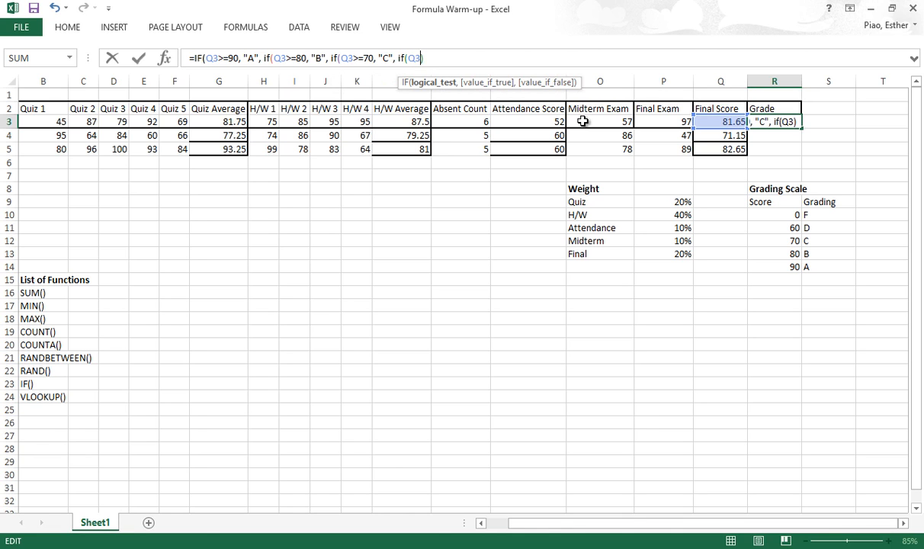
type(">=")
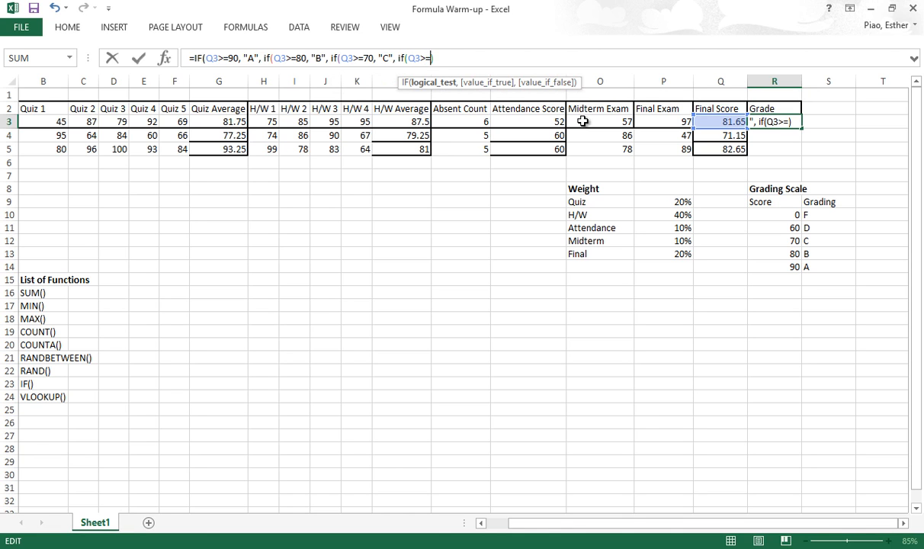
type("60, \"")
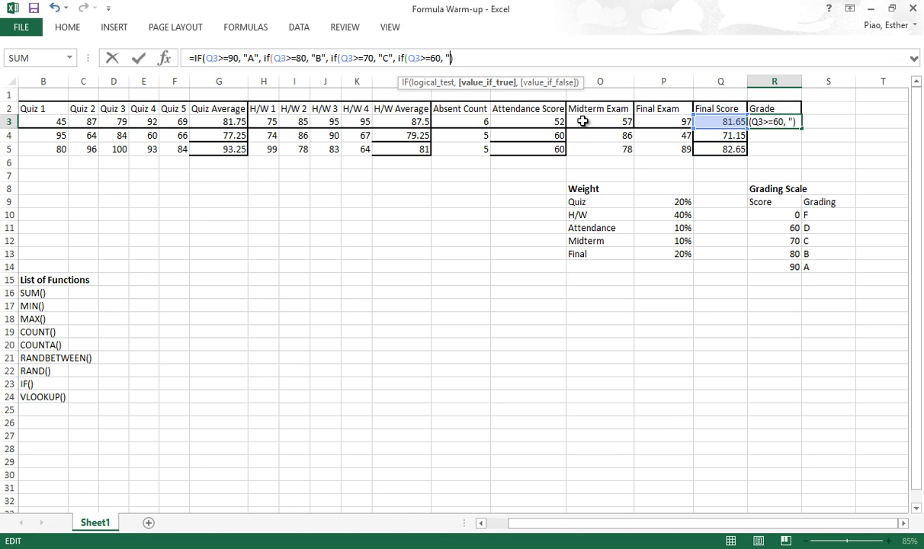
type("D\",")
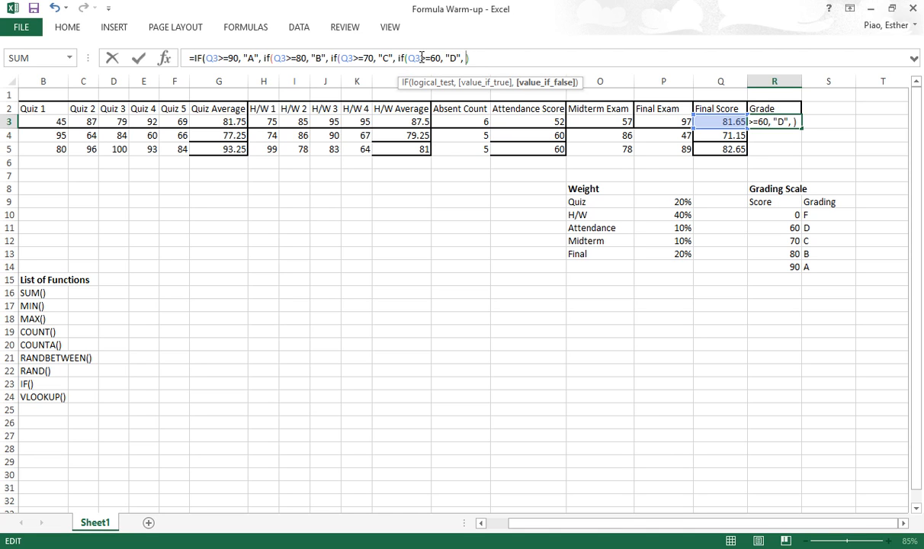
type("\"F\")))")
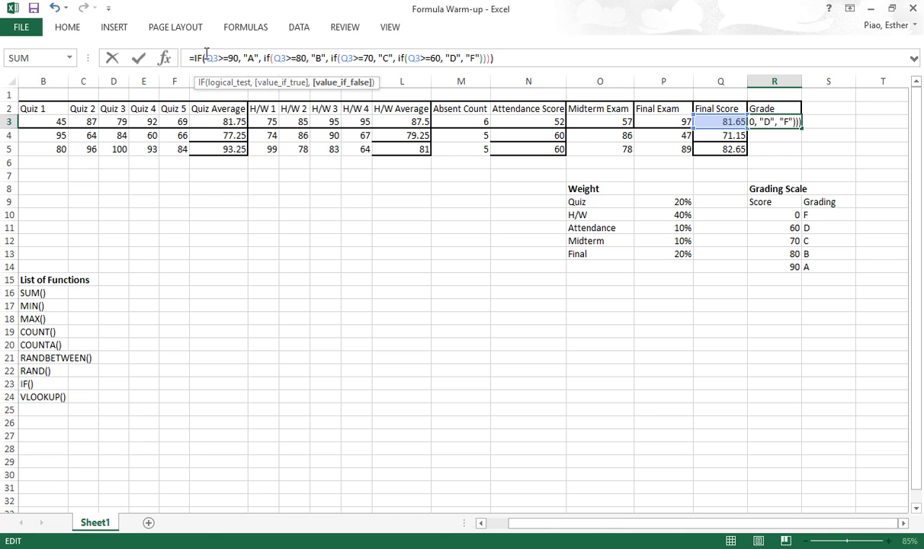
left_click(135, 58)
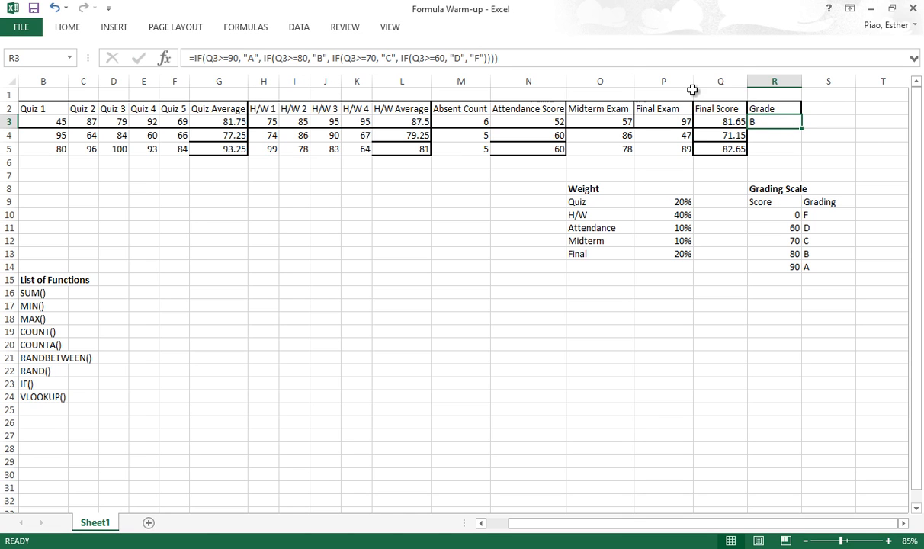
Review the complete nested IF formula in the first student's Grade cell R3
double_click(771, 121)
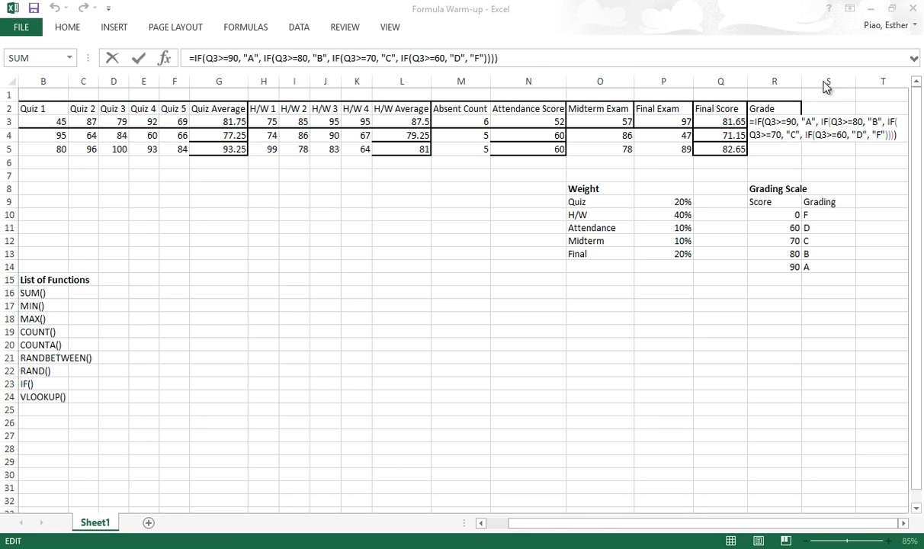
left_click(526, 60)
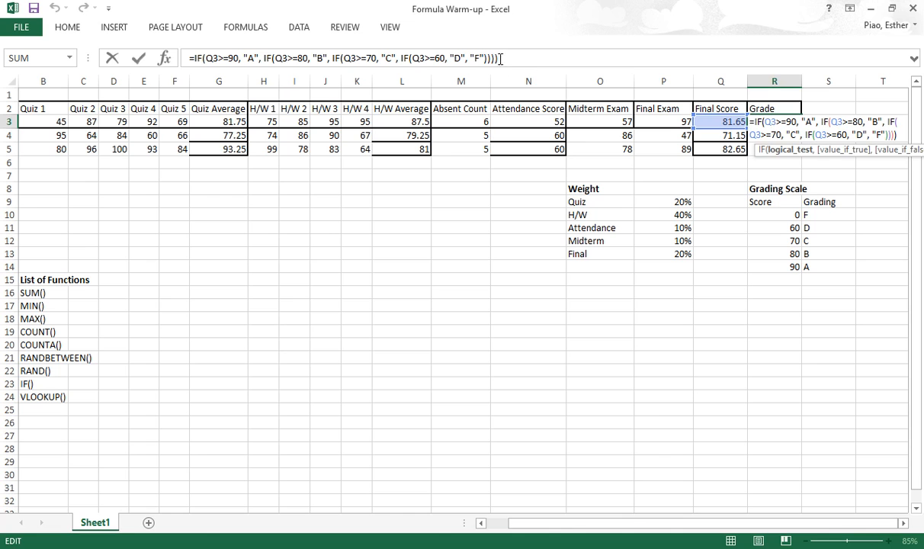
left_click(138, 59)
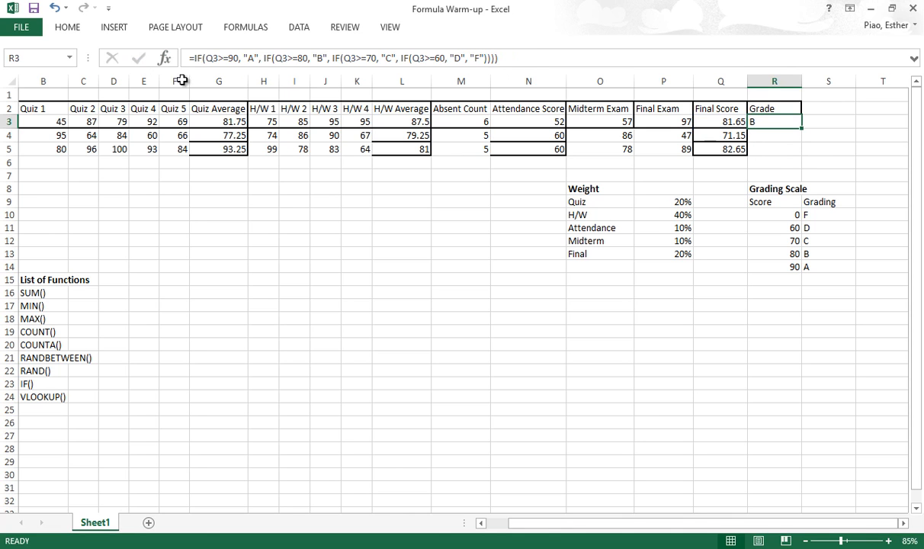
Display the sheet's formulas instead of values and widen column R to fit the full Grade formula
left_click(783, 147)
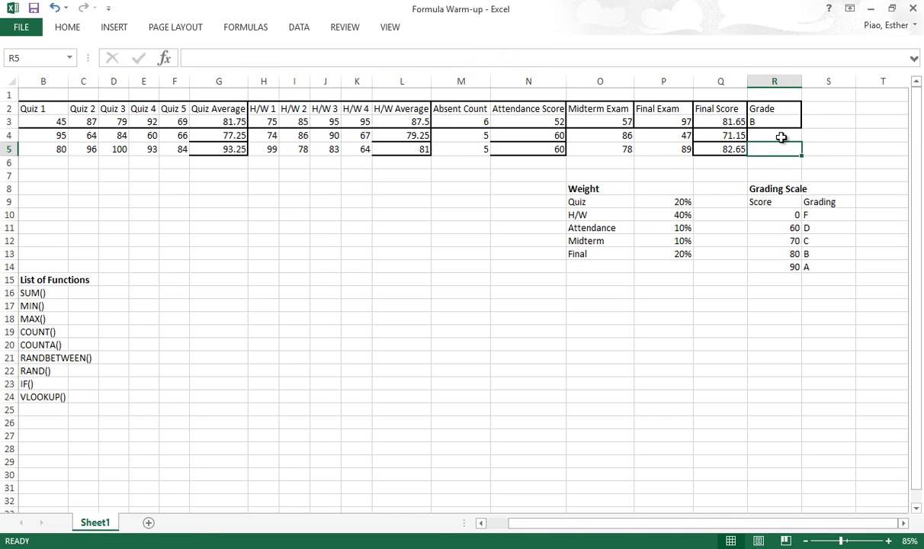
left_click(776, 135)
key("ctrl+grave")
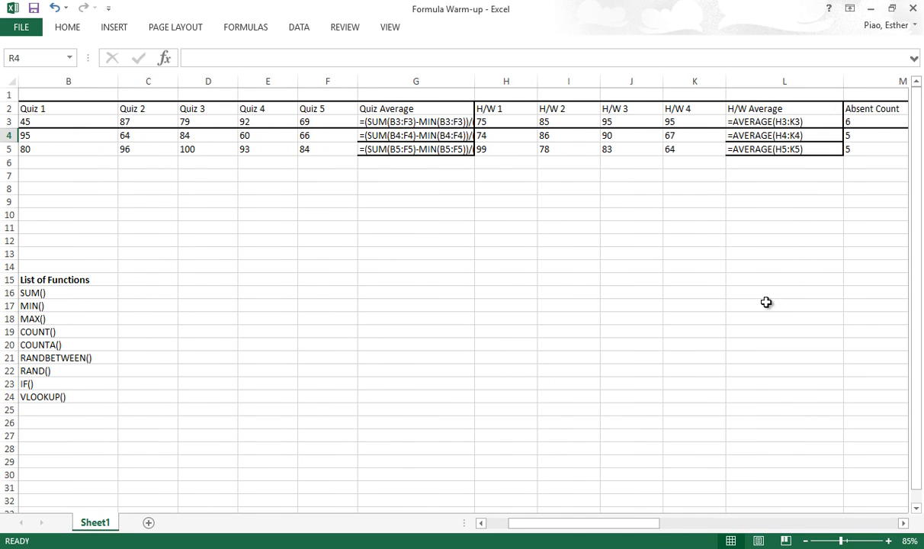
left_click_drag(637, 527, 891, 520)
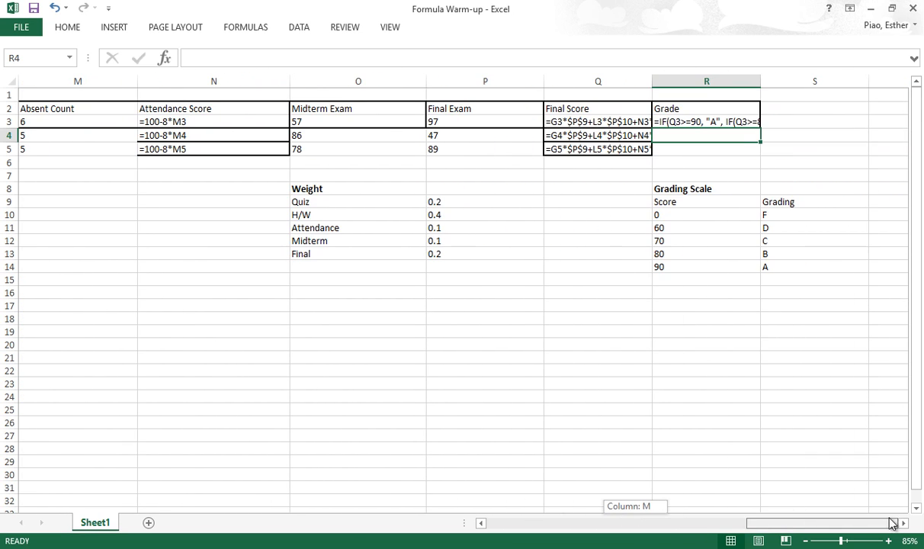
left_click_drag(763, 81, 765, 80)
double_click(764, 81)
left_click_drag(779, 524, 833, 540)
Begin a reversed-order grade formula in R4 with =IF(Q3>=0, "F", as its first test and result
double_click(534, 137)
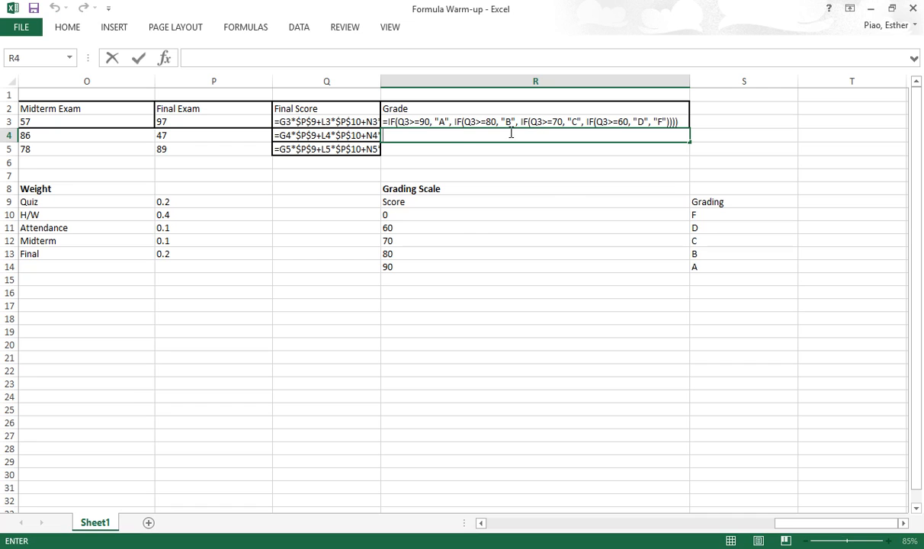
type("=")
type("IF(")
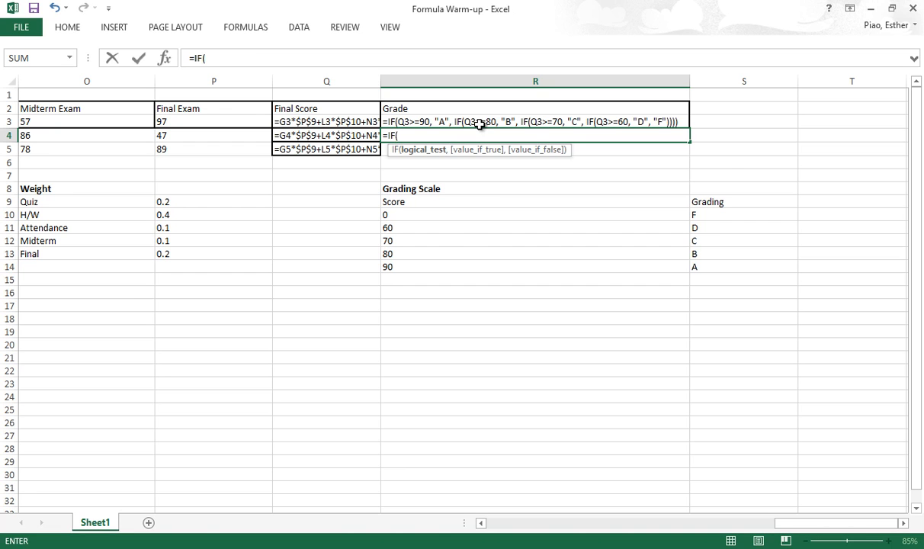
type("Q")
type(">=")
key("BackSpace")
key("BackSpace")
type("3>=")
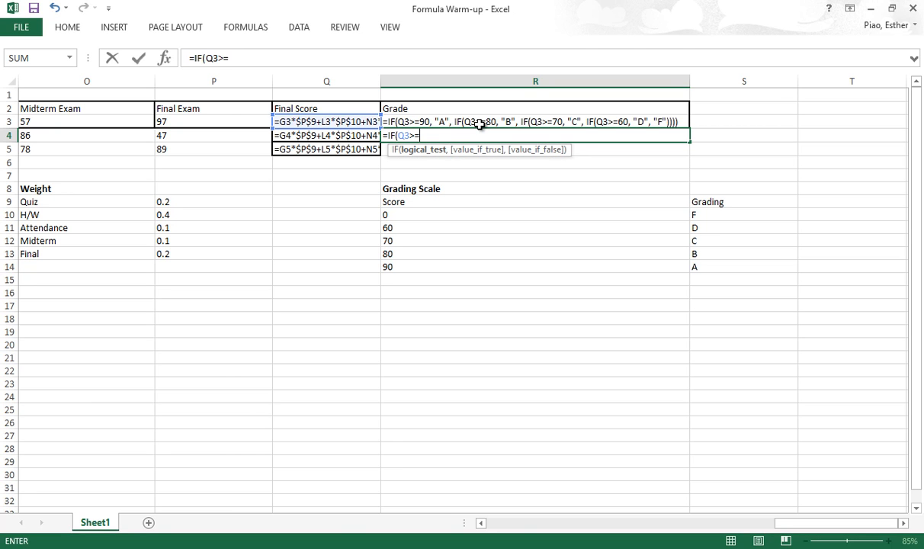
type("0, ")
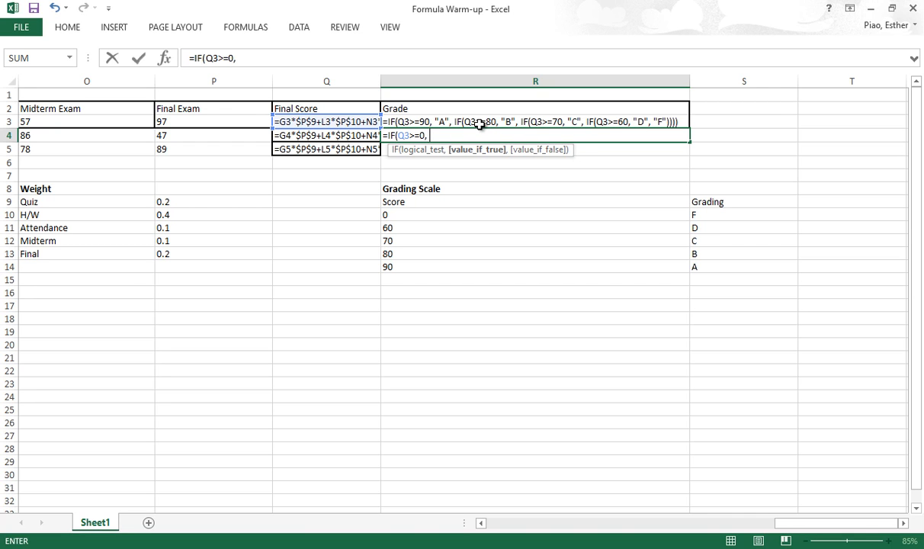
type("\"F\", ")
Continue R4's formula with two nested IFs, returning "D" for Q3>=60 and "C" for Q3>=70
type("if")
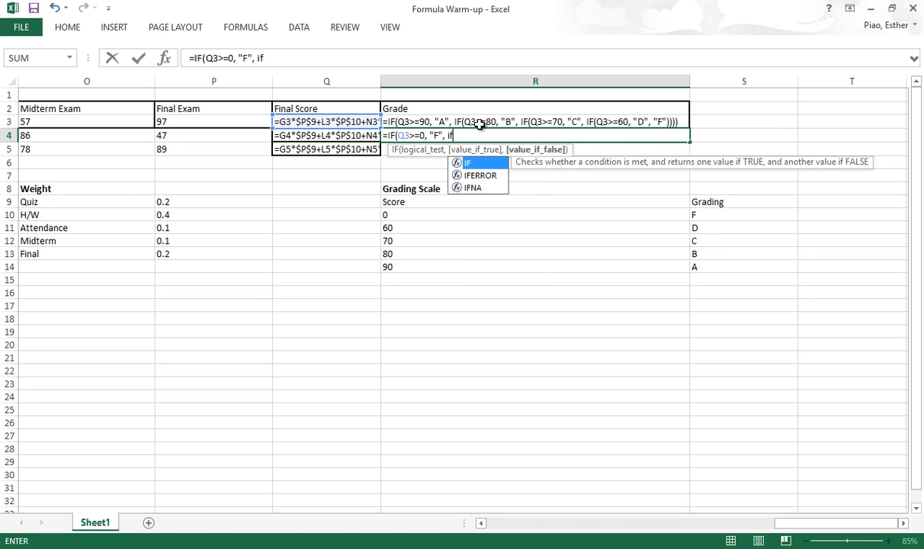
type("(Q")
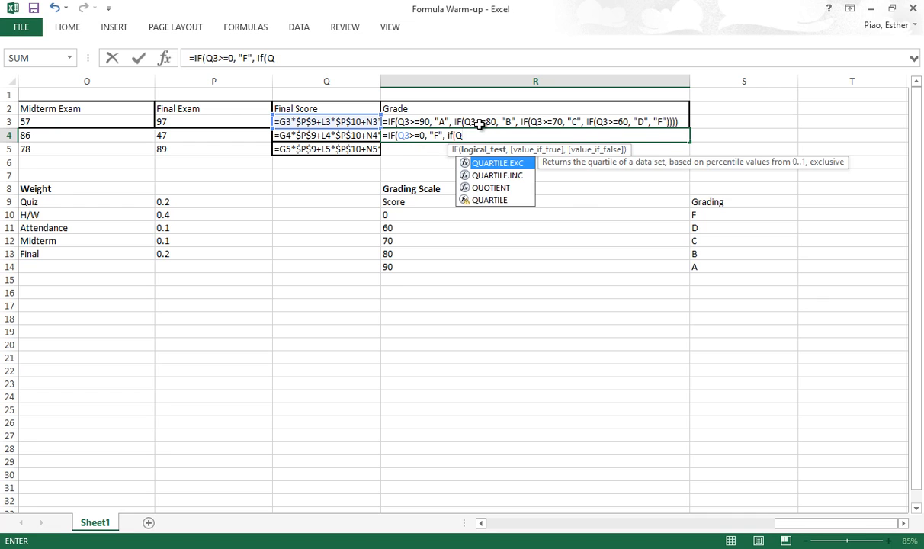
type(">=60,")
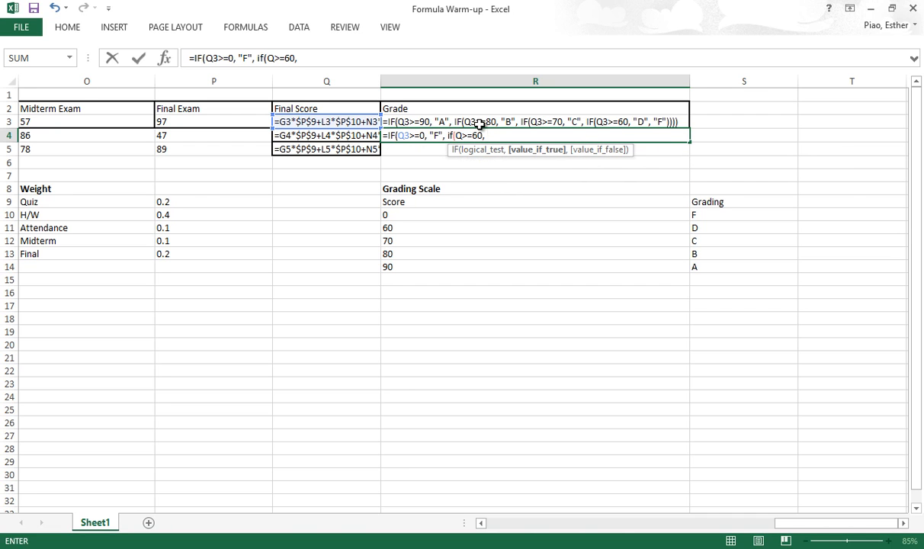
type(" \"D\",")
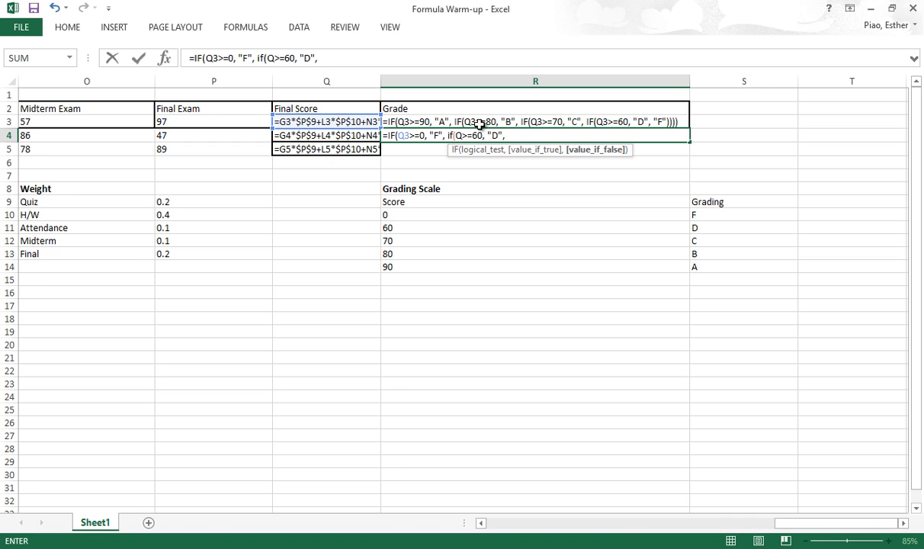
type("if")
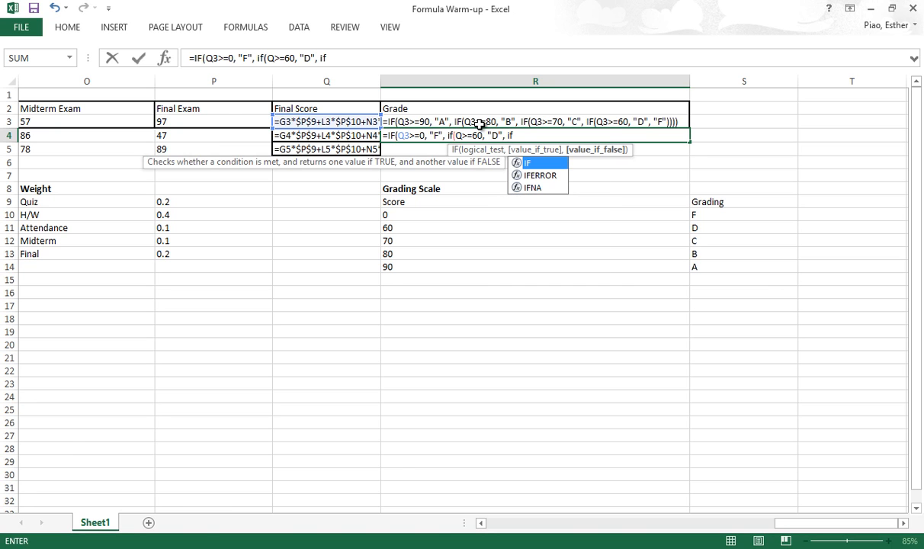
type("(Q")
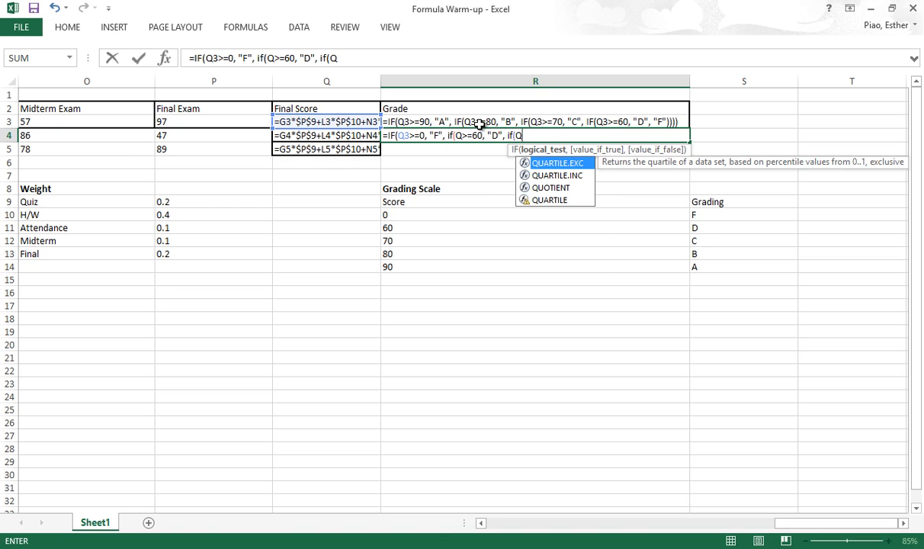
type("3")
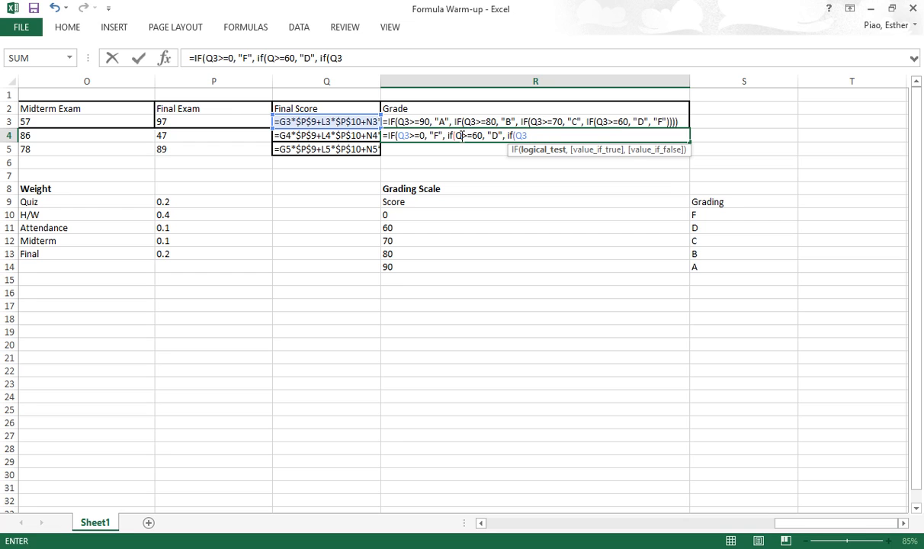
left_click(460, 135)
left_click(538, 135)
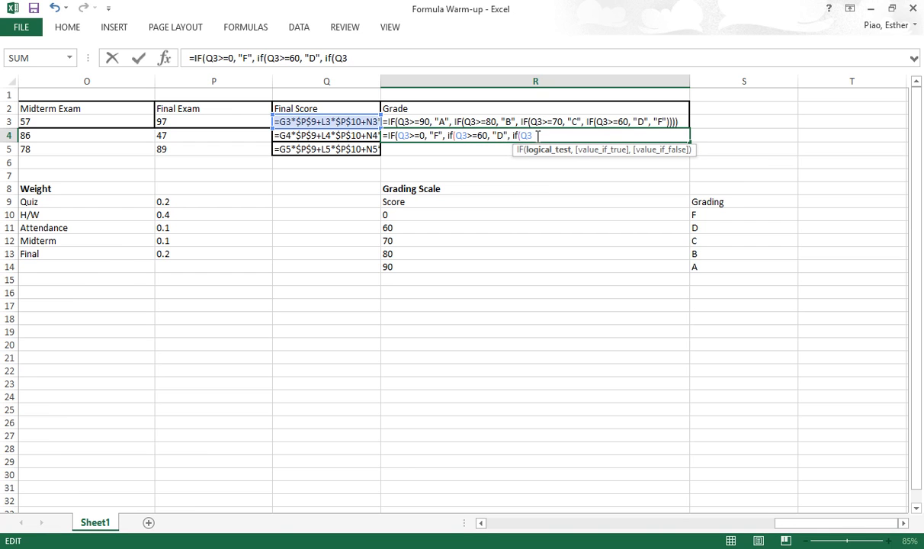
type(">=70, \"C\"")
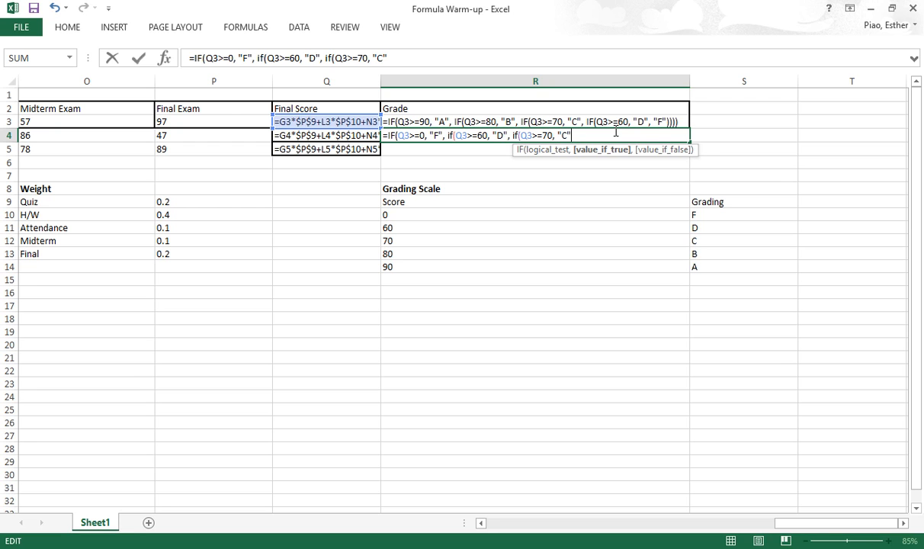
Complete R4's formula with a last nested IF returning "B" for Q3>=80 and otherwise "A", close all four parentheses, and commit it
type(", if(")
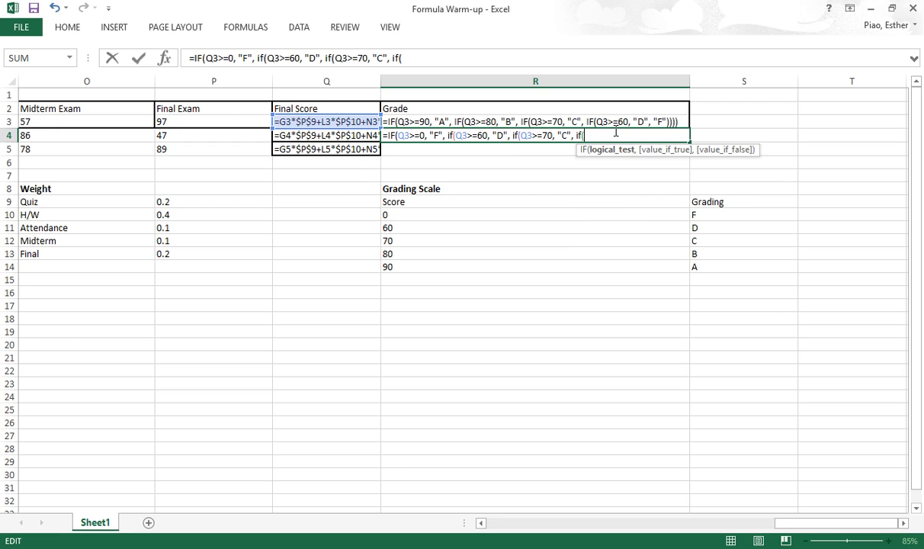
type("Q3>=80, \"B\"")
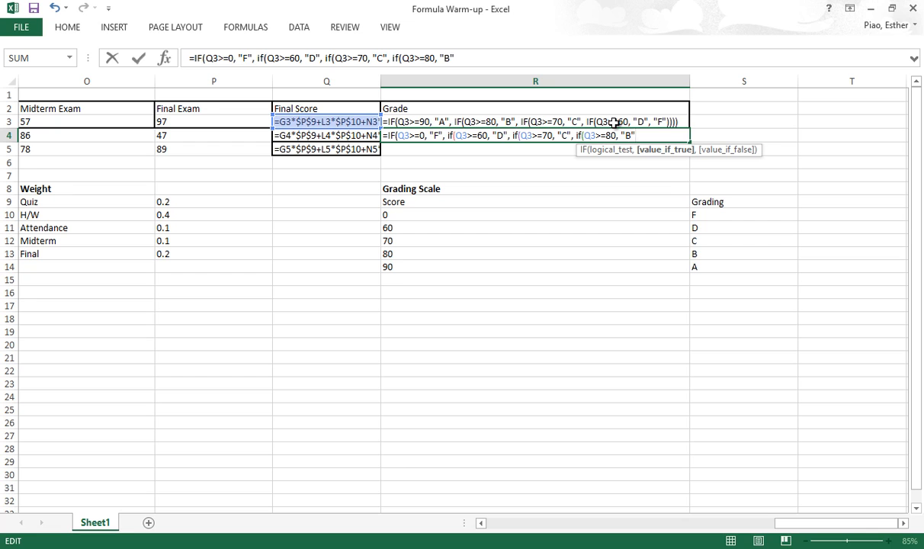
type(",")
type(" \"A\"")
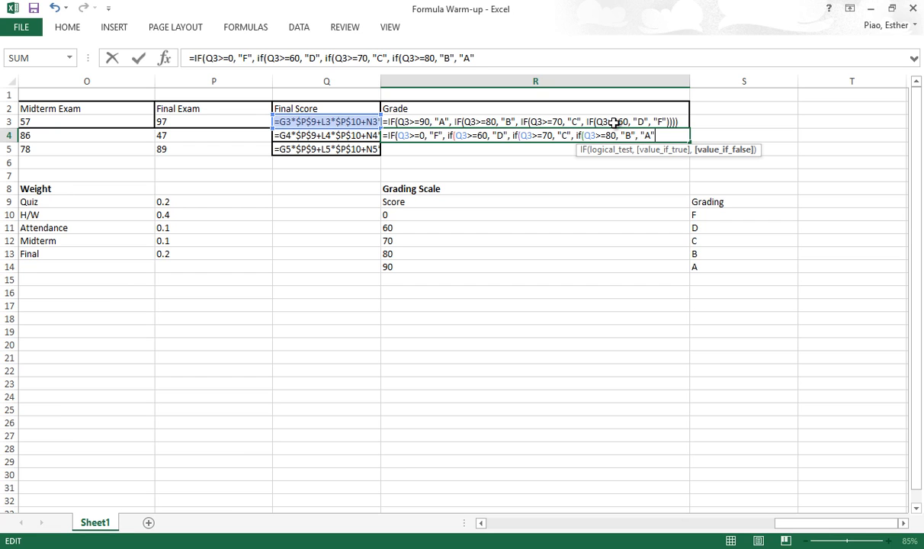
type("))))")
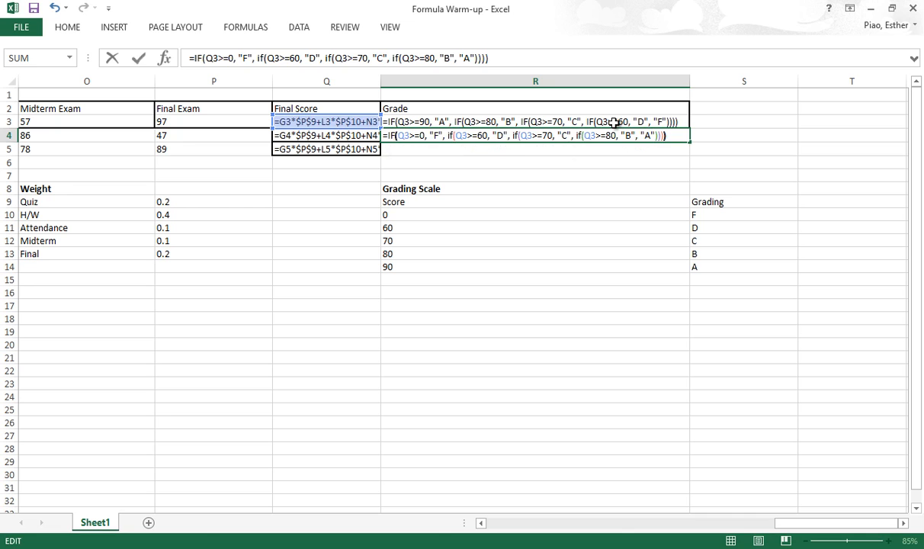
key("Return")
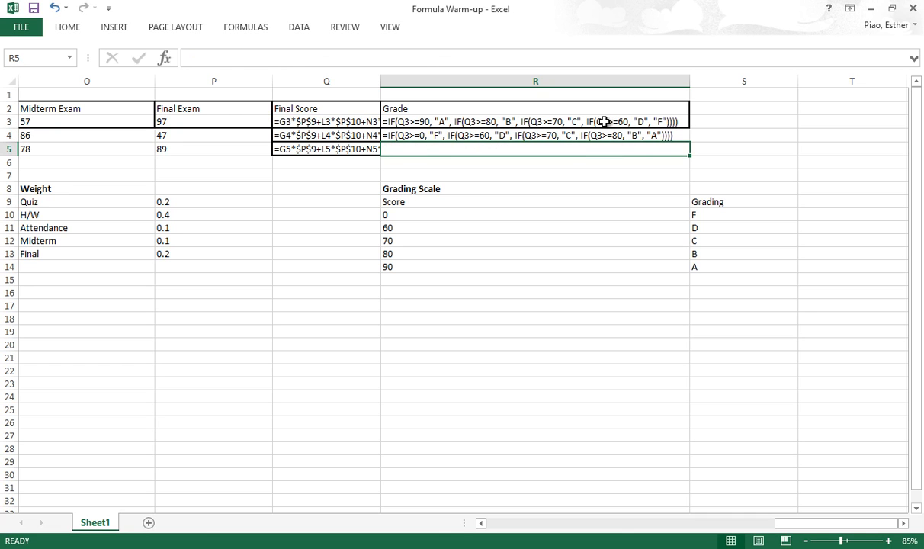
Switch the sheet back to showing calculated values instead of formulas
double_click(629, 137)
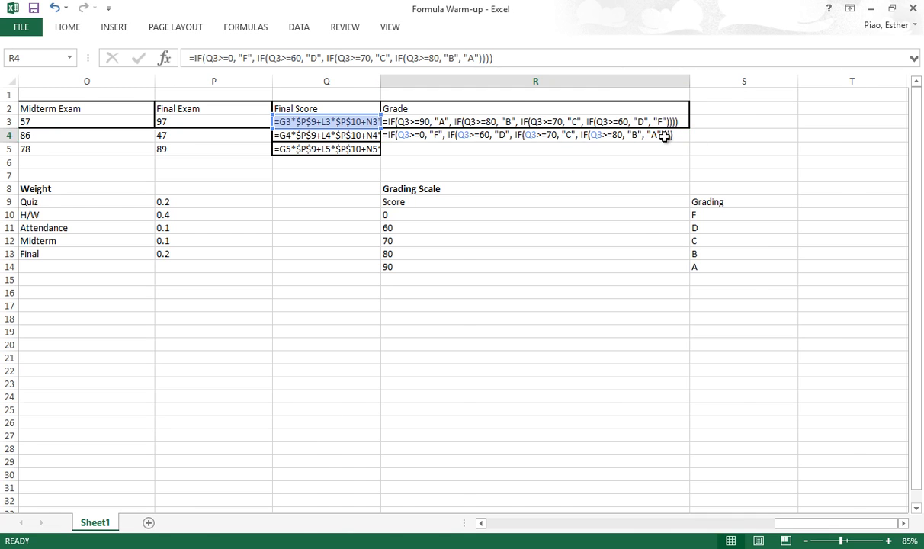
key("ctrl+grave")
left_click(334, 172)
left_click_drag(333, 172, 33, 176)
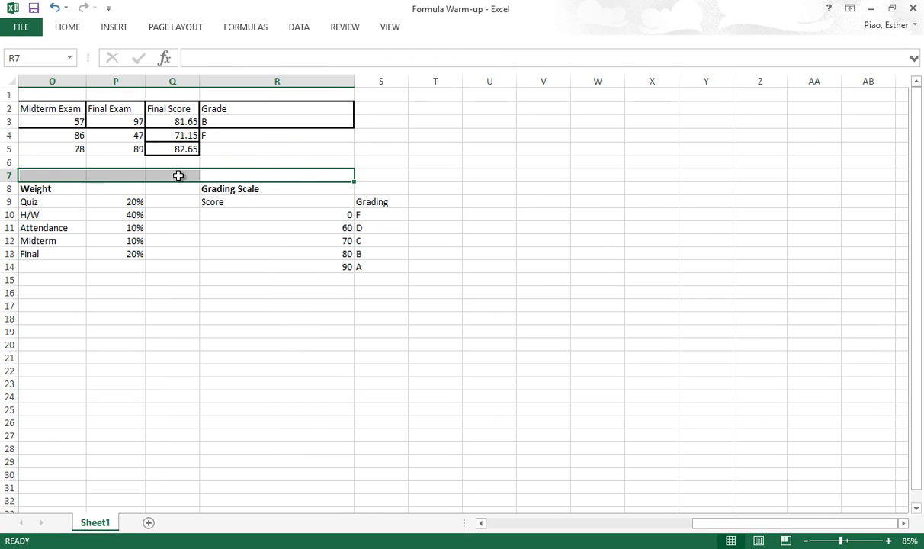
Compare the reversed-order grade formula in R4 with the descending nested IF formula in R3
left_click(285, 139)
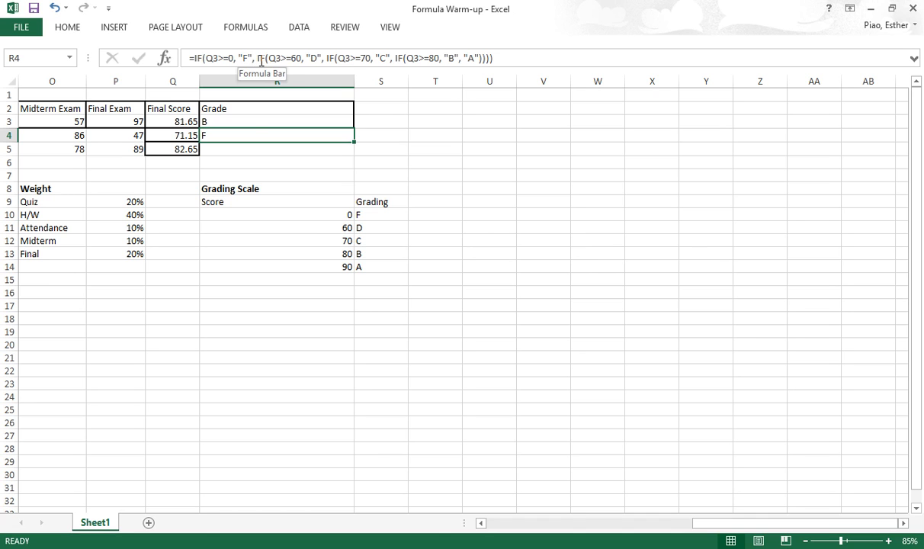
left_click(255, 123)
left_click(249, 137)
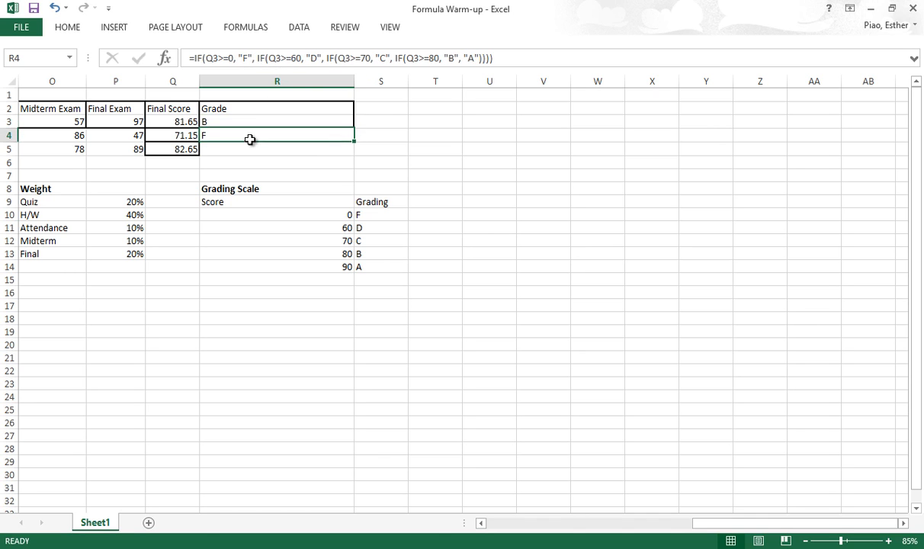
left_click(245, 121)
left_click(248, 134)
left_click(252, 118)
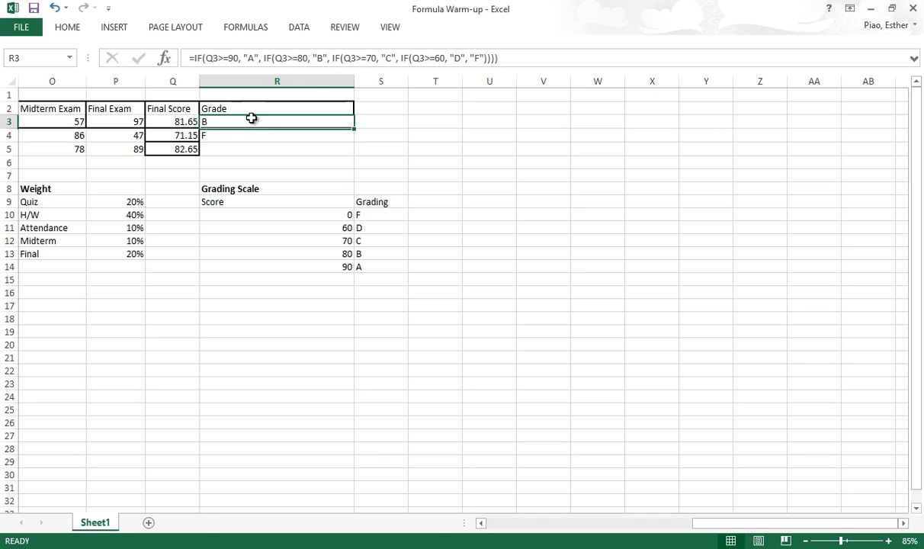
Clear the reversed-order formula from R4 and fill R3's nested IF formula down through R5
left_click(286, 146)
left_click(291, 134)
key("Delete")
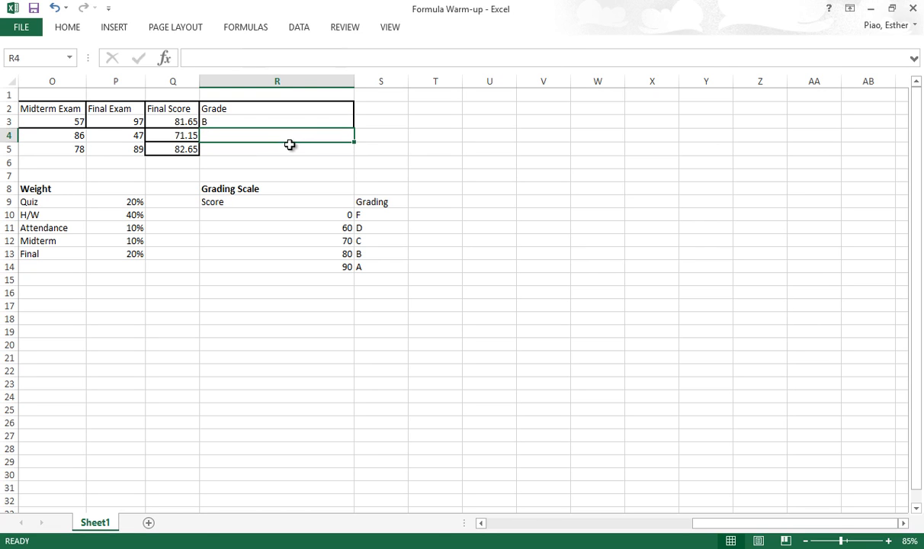
left_click(250, 122)
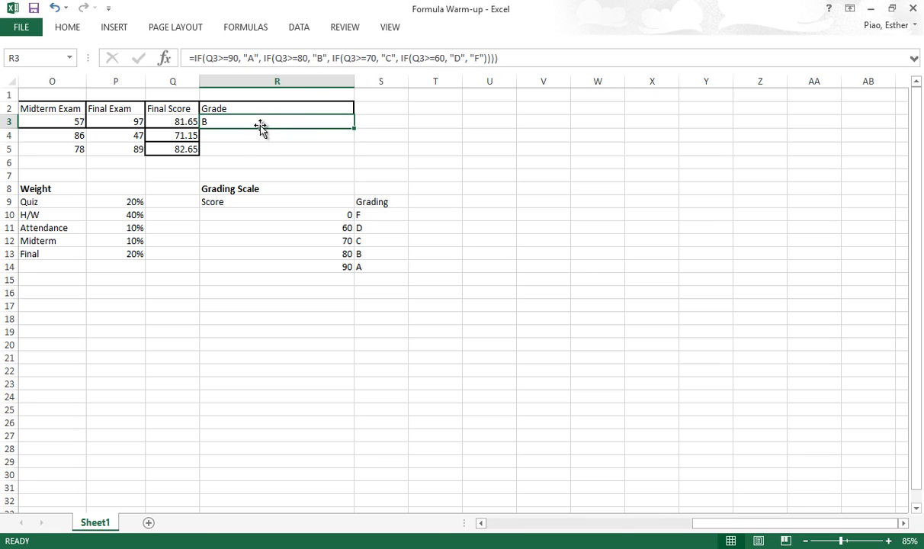
left_click_drag(353, 130, 357, 155)
left_click(340, 175)
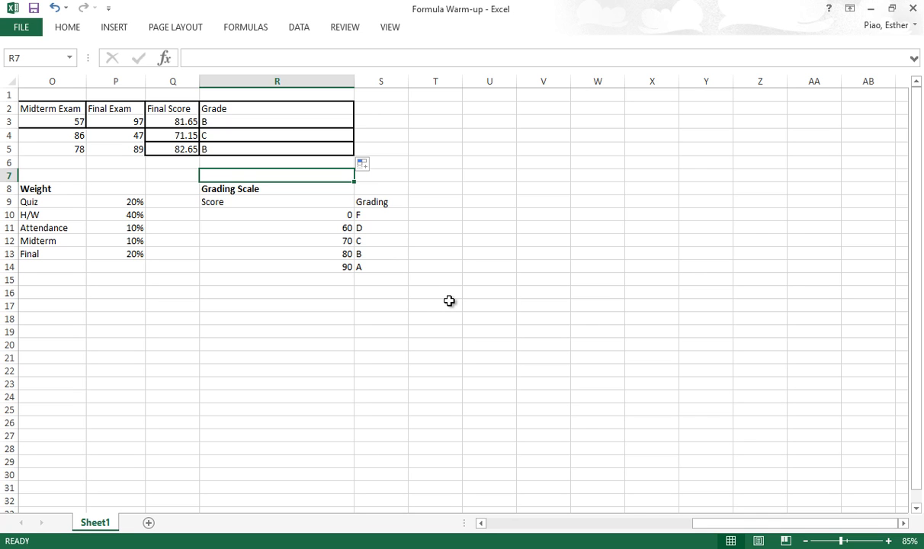
Center the contents of the Grading Scale table in R9:S14, including its Score and Grading headers
scroll(449, 300, "down", 1)
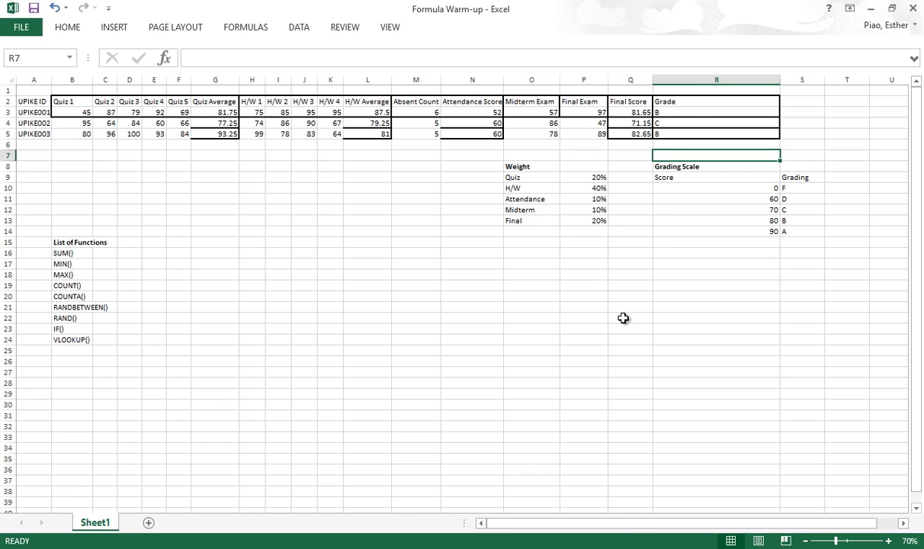
left_click(713, 112)
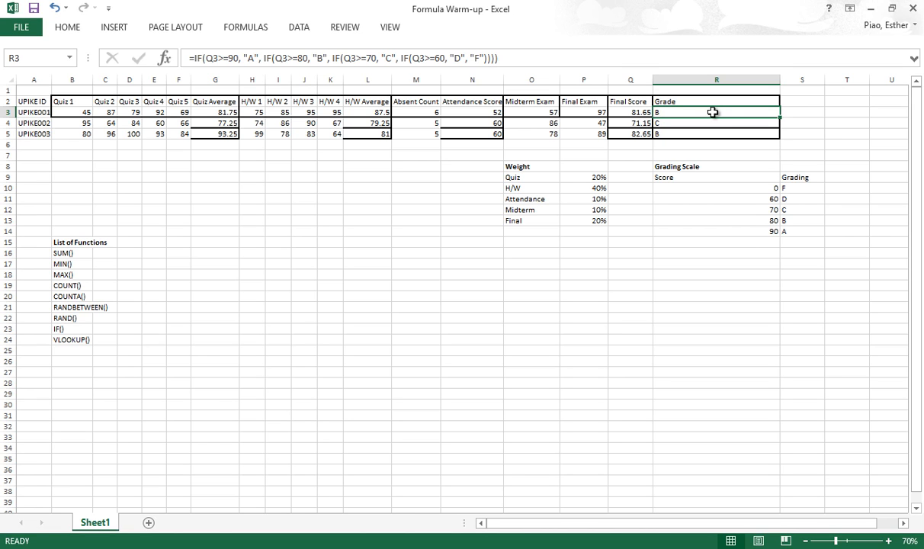
left_click_drag(712, 112, 716, 135)
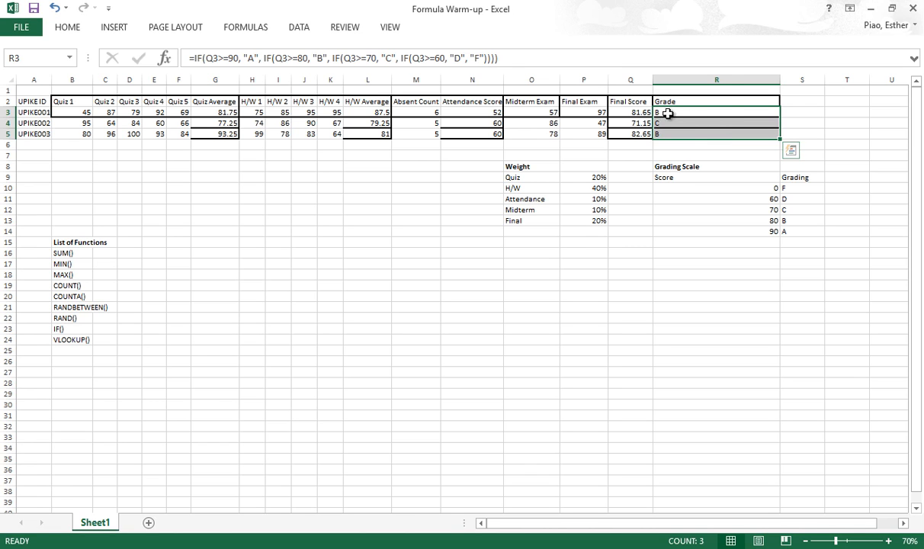
left_click(742, 113)
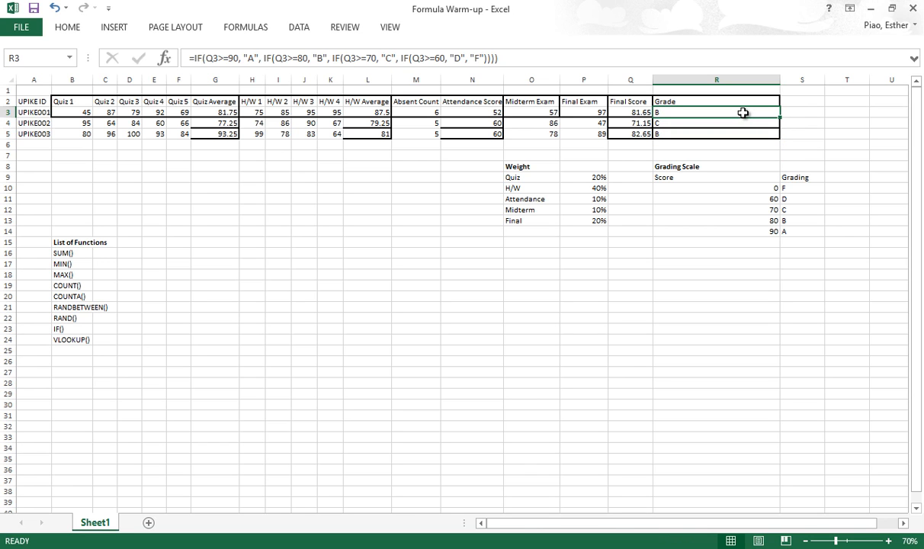
left_click_drag(765, 181, 790, 233)
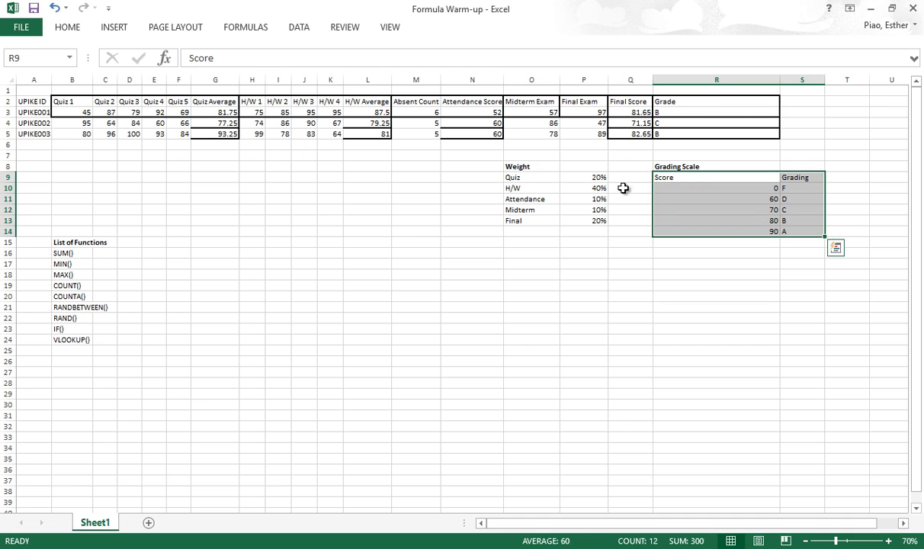
left_click(73, 30)
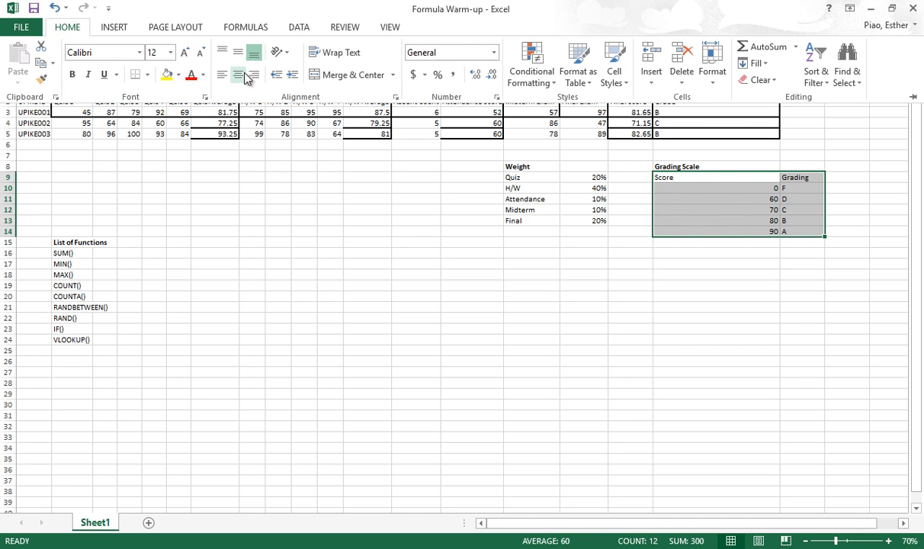
left_click(238, 74)
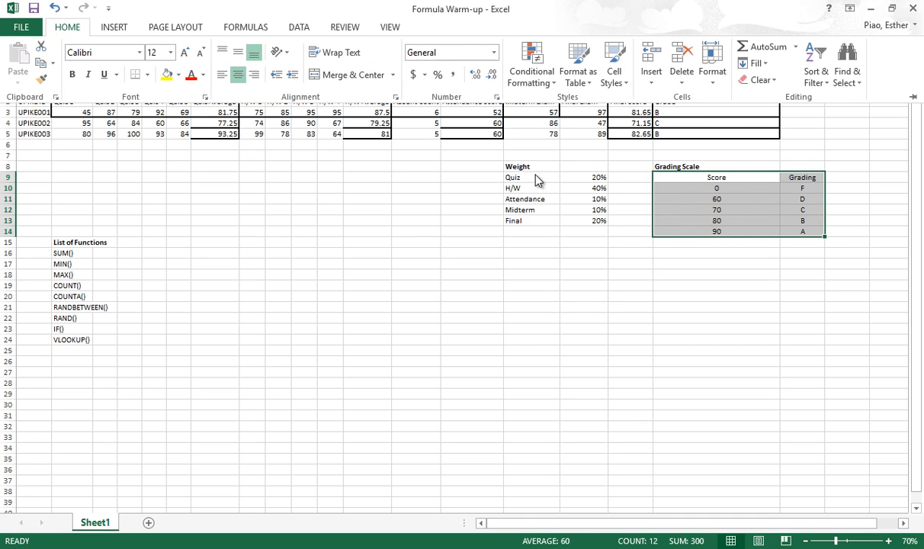
Examine how the first student's Final Score in Q3 matches a Score and Grading row in the Grading Scale table
left_click(754, 188)
left_click(800, 189)
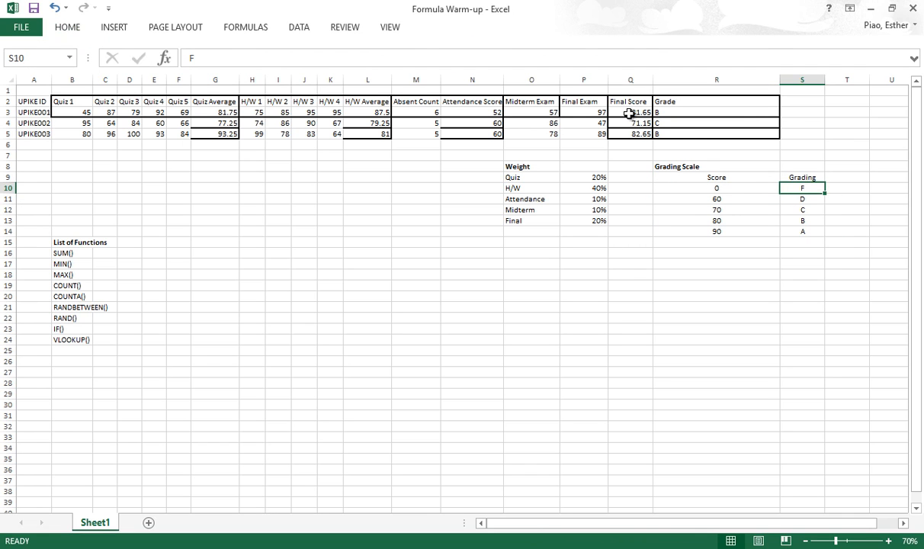
left_click(628, 112)
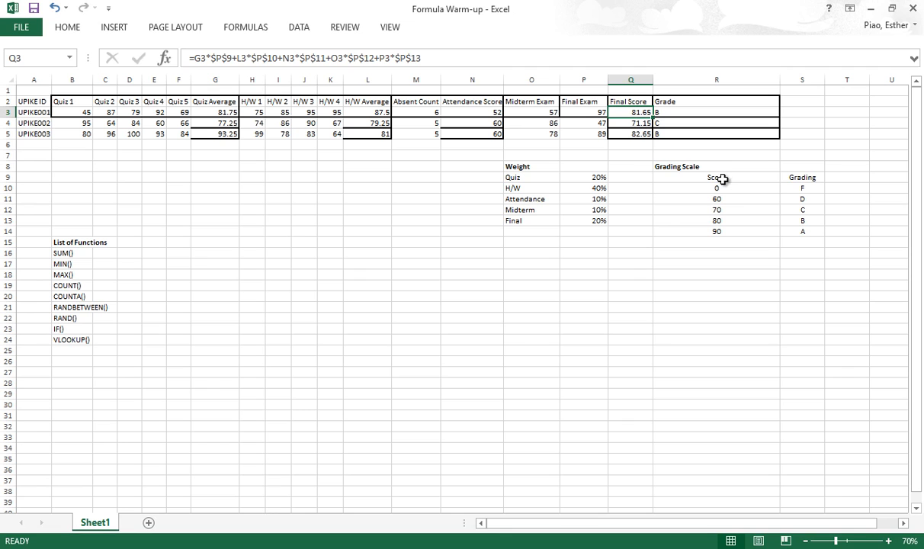
left_click_drag(722, 179, 781, 229)
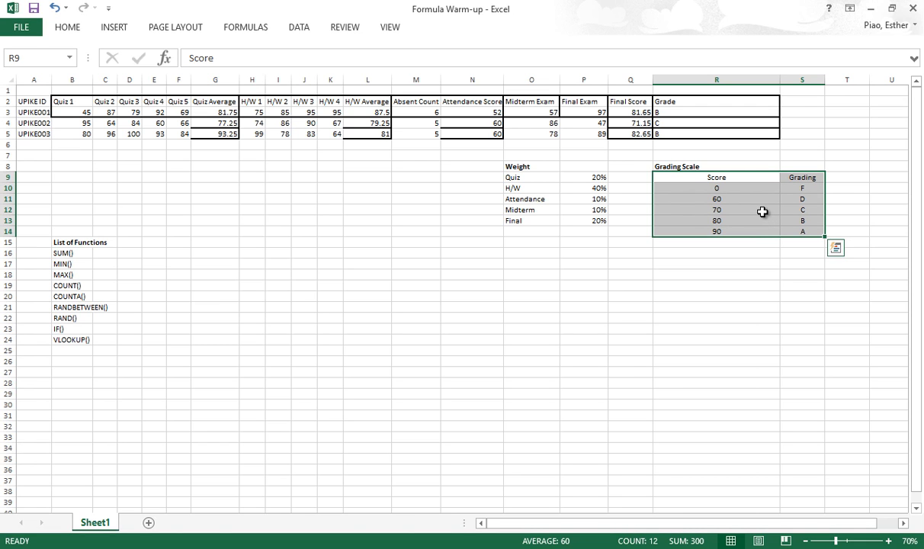
left_click(753, 220)
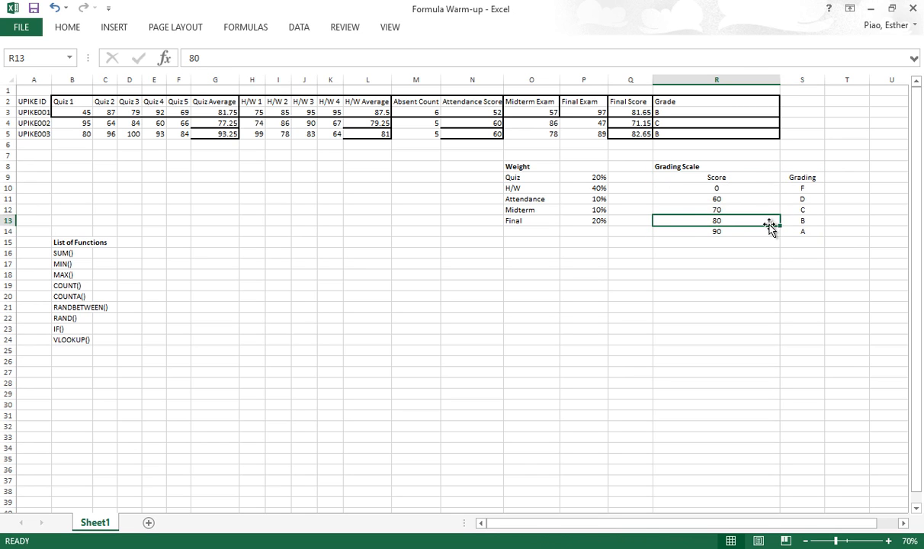
left_click(795, 221)
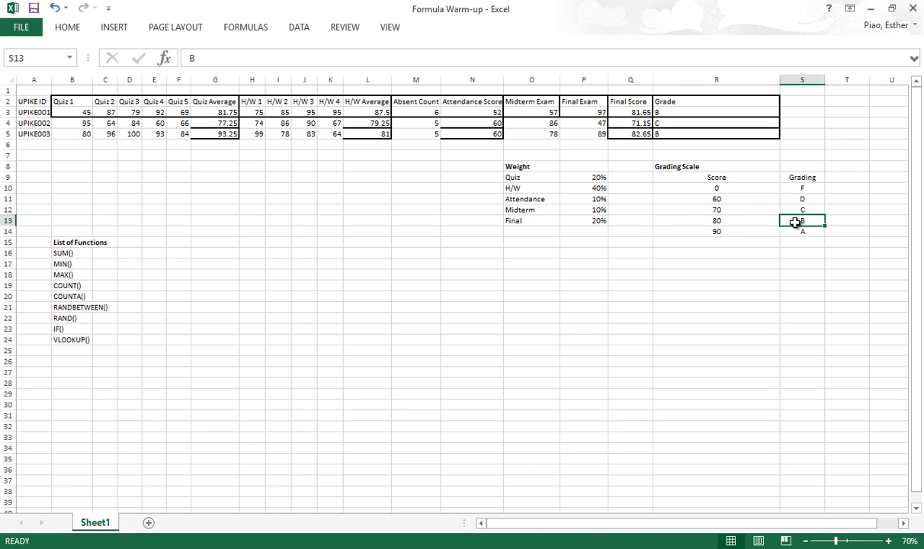
left_click_drag(720, 220, 789, 222)
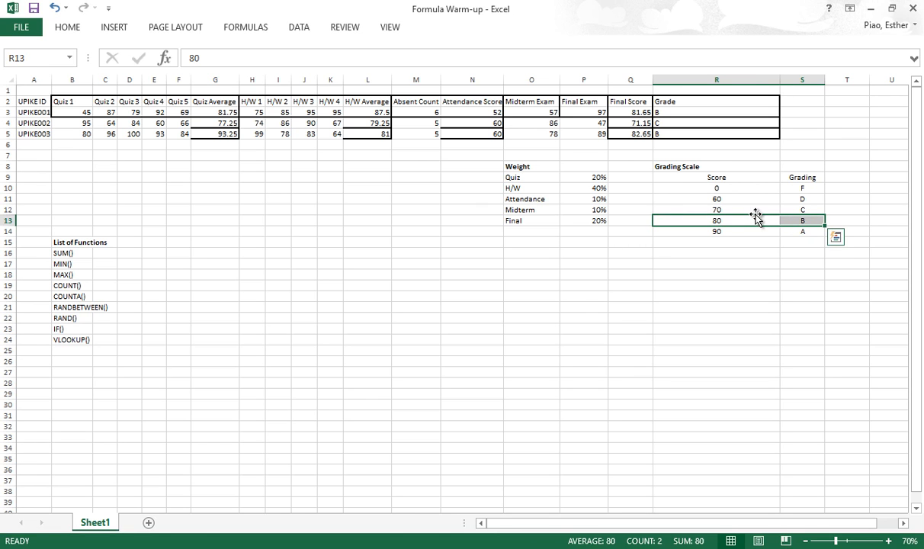
Clear the grades in R3:R5 and start a VLOOKUP formula in R3 with its function arguments open for entry
left_click_drag(694, 112, 694, 132)
key("Delete")
left_click(692, 113)
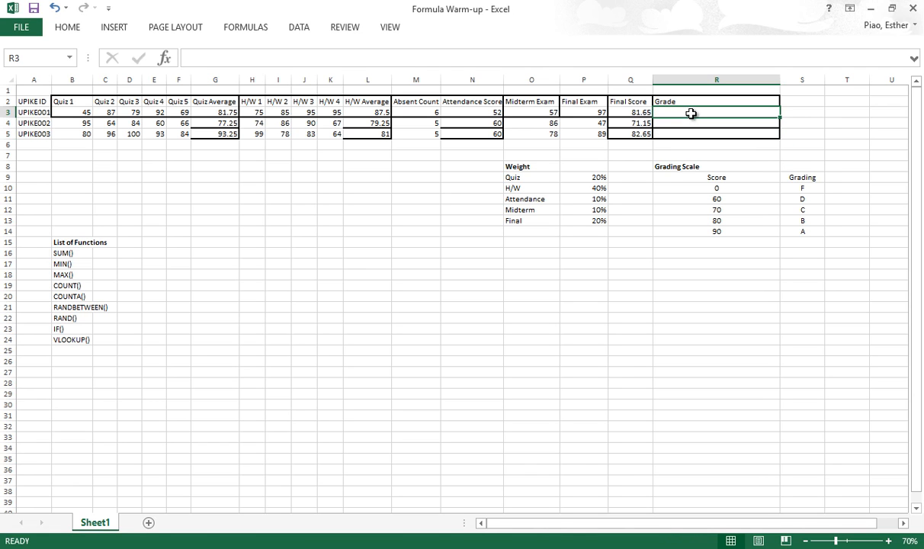
type("=")
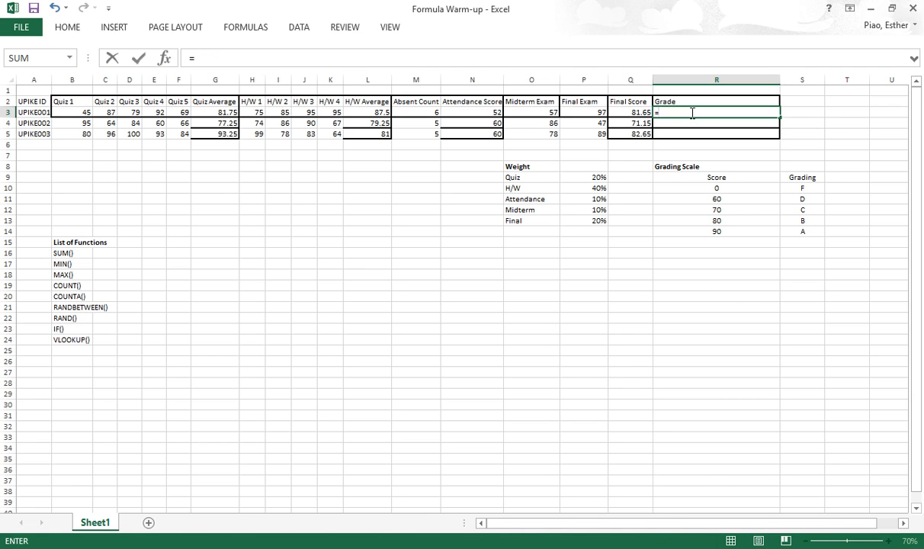
type("vlookup")
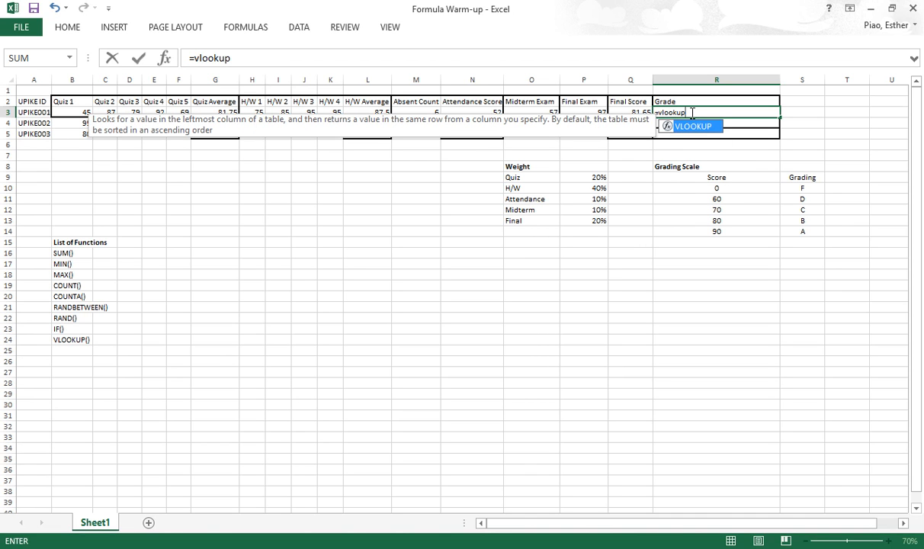
type("()")
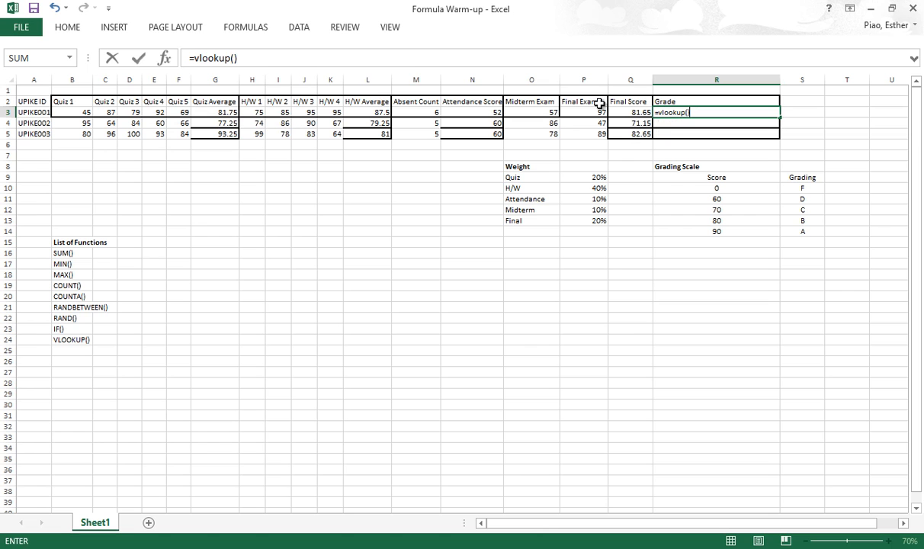
left_click(164, 59)
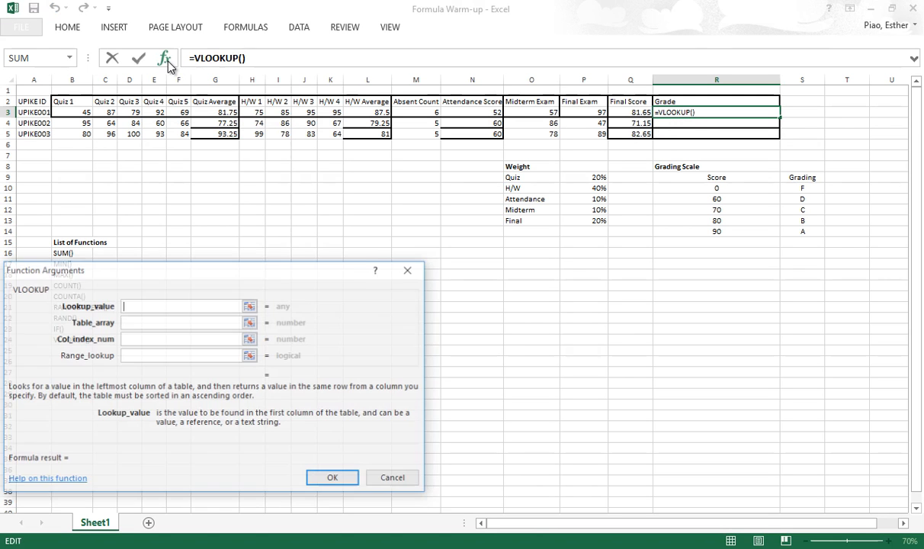
Review the VLOOKUP arguments and set Lookup_value to the first student's Final Score in Q3
left_click_drag(273, 268, 694, 278)
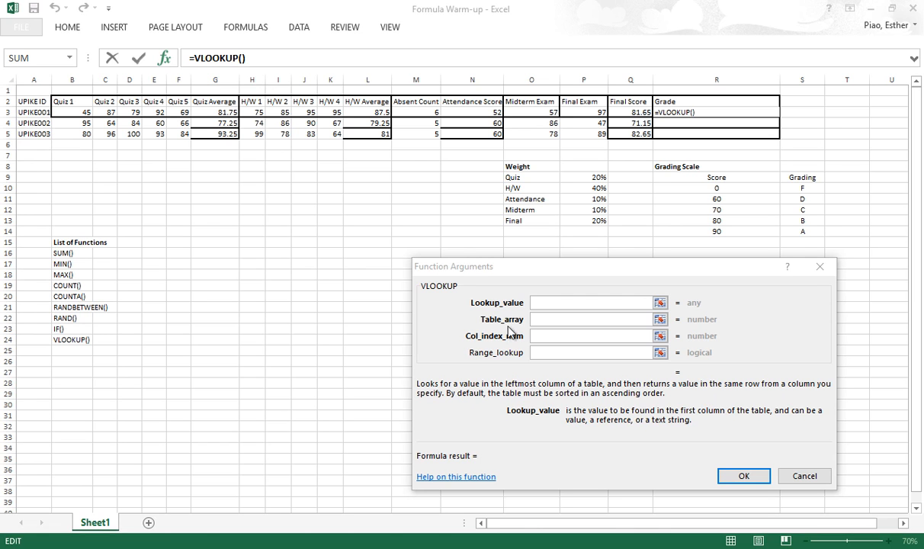
left_click(551, 304)
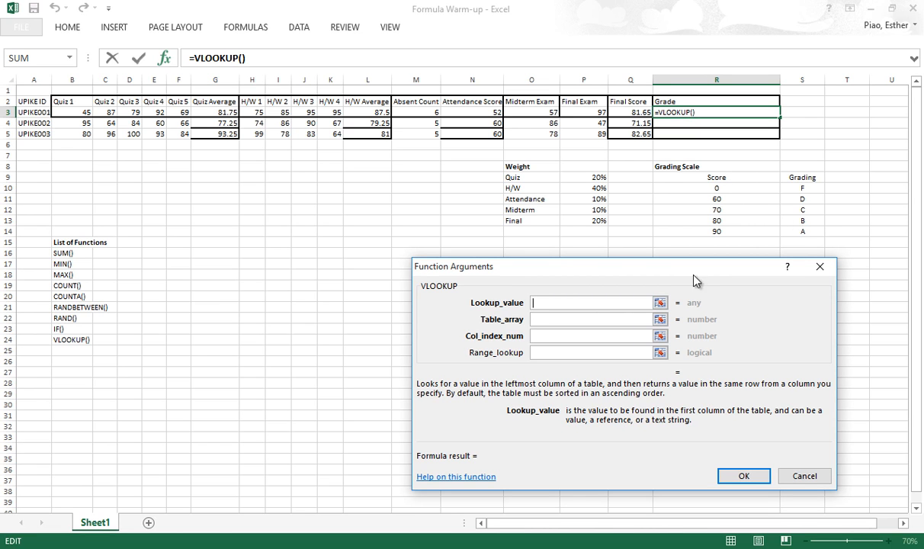
left_click(619, 338)
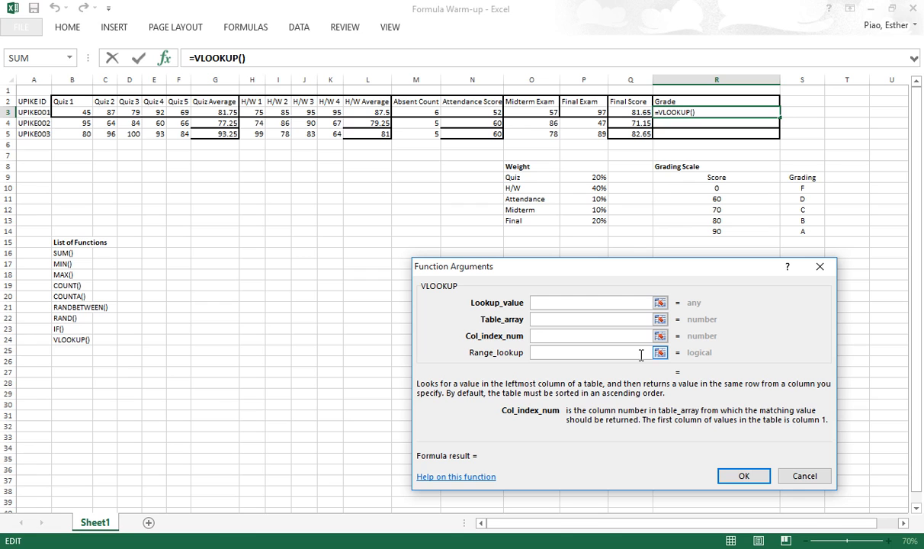
left_click(614, 304)
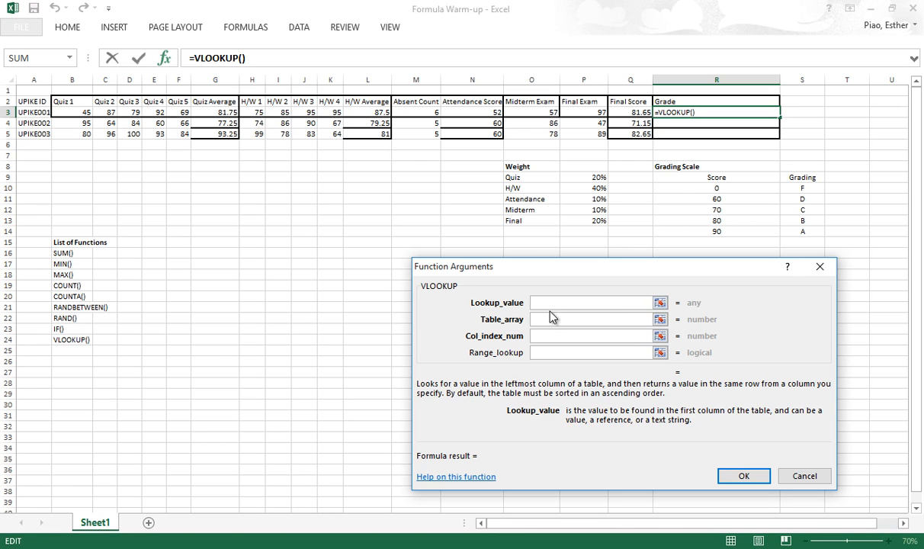
left_click(573, 318)
left_click(581, 304)
left_click(636, 112)
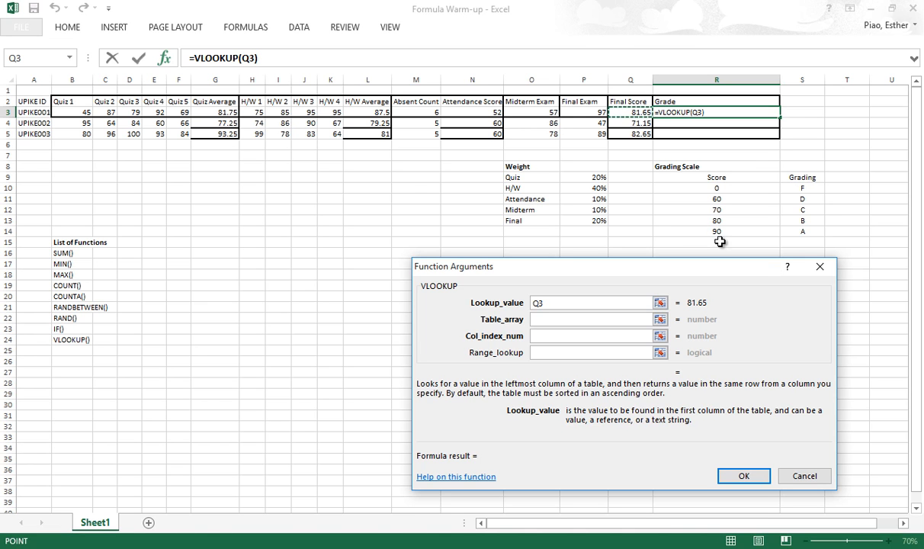
Complete R3's VLOOKUP with table array R10:S14 and column index number 2
left_click(637, 319)
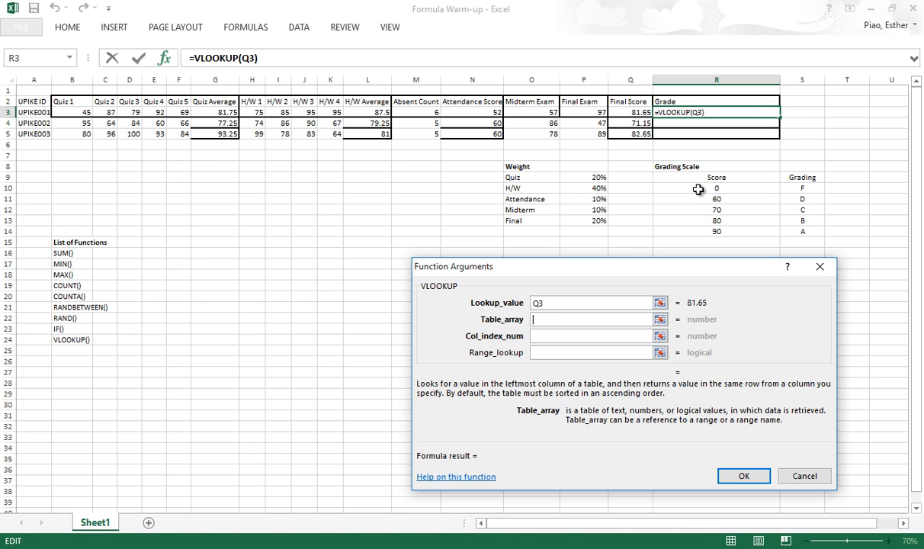
left_click_drag(696, 188, 794, 234)
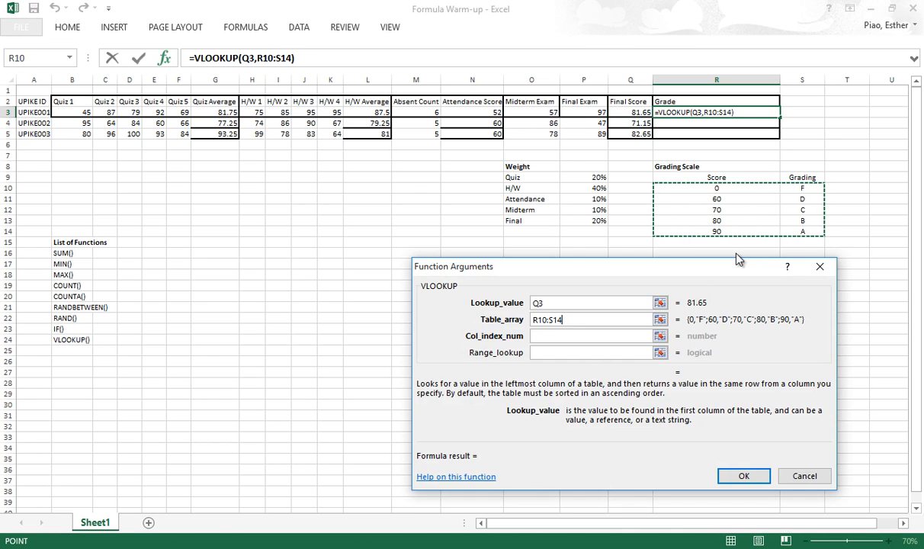
left_click(600, 336)
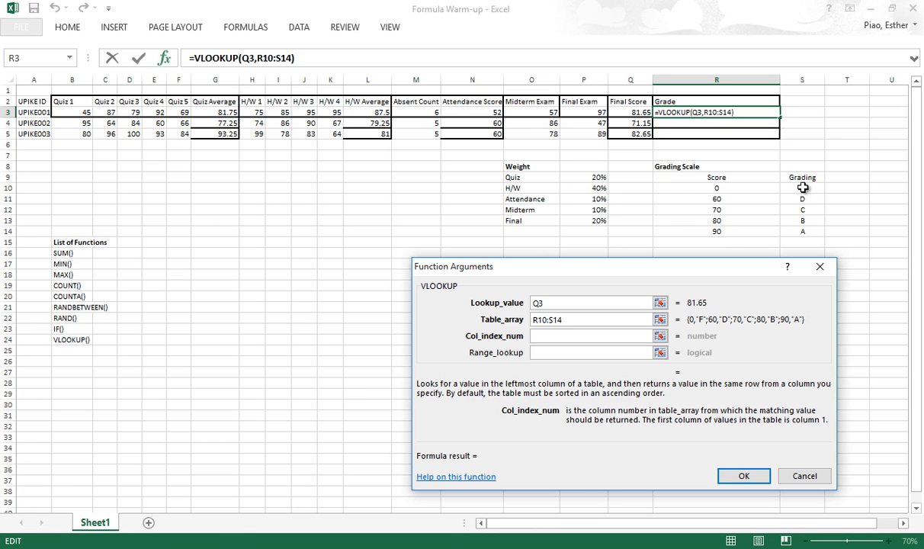
type("2")
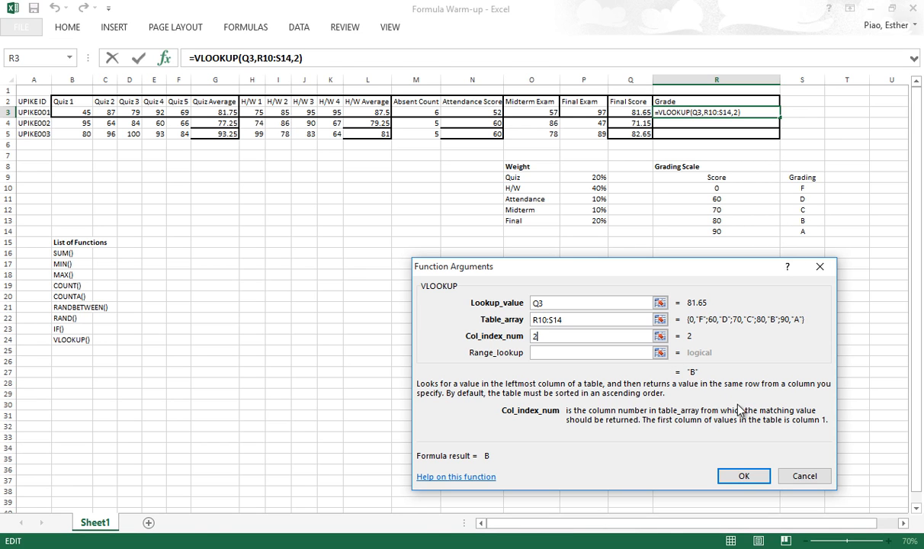
left_click(744, 477)
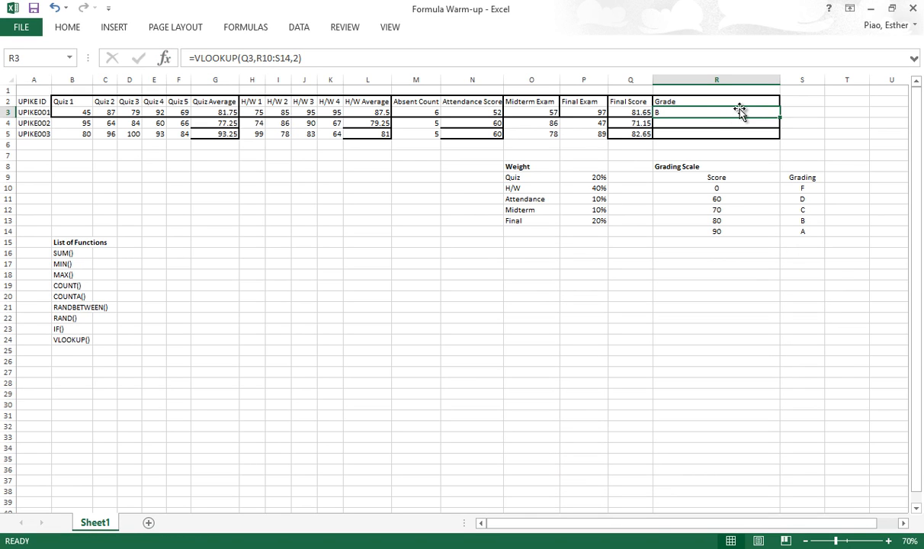
Examine how R3's VLOOKUP formula relates the Final Score in Q3 to the Grading Scale table
left_click(625, 113)
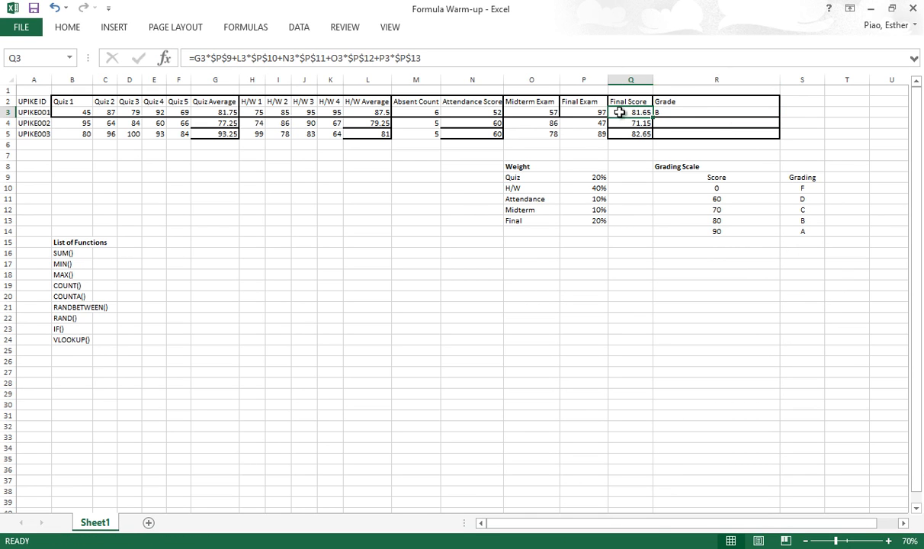
left_click(694, 220)
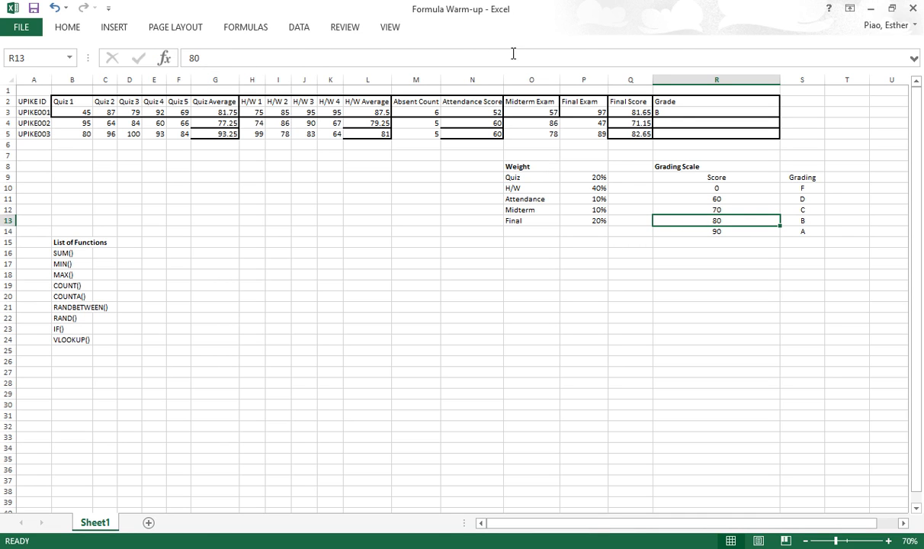
left_click(668, 112)
double_click(671, 112)
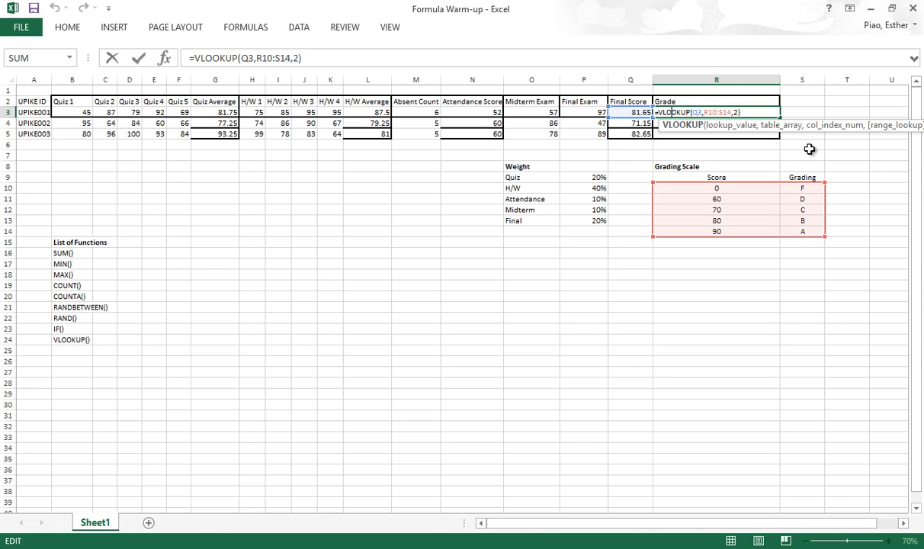
key("ctrl+Return")
Add a Narrative column at T9 beside Grading, entering "Failed" for grade F and "SO SO" for grade D
left_click(841, 177)
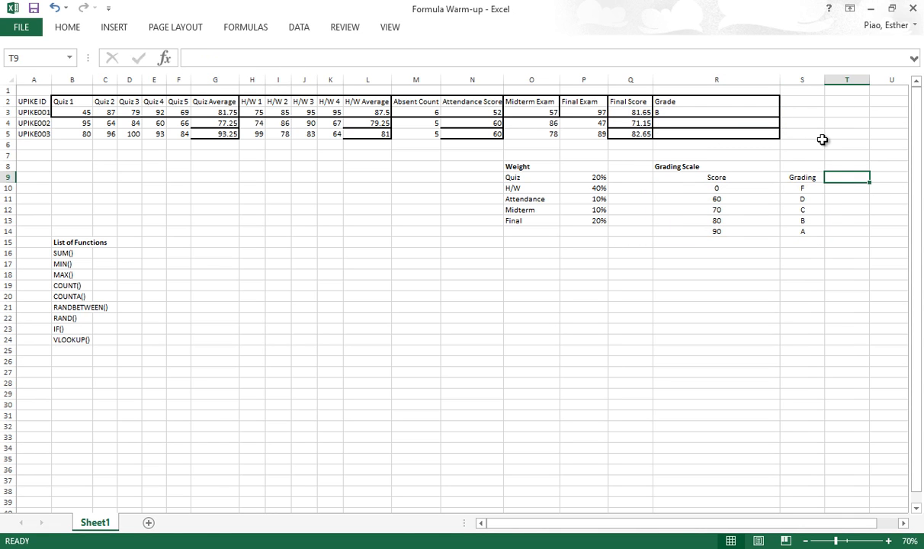
type("Narrative")
key("Return")
type("Failed")
key("Return")
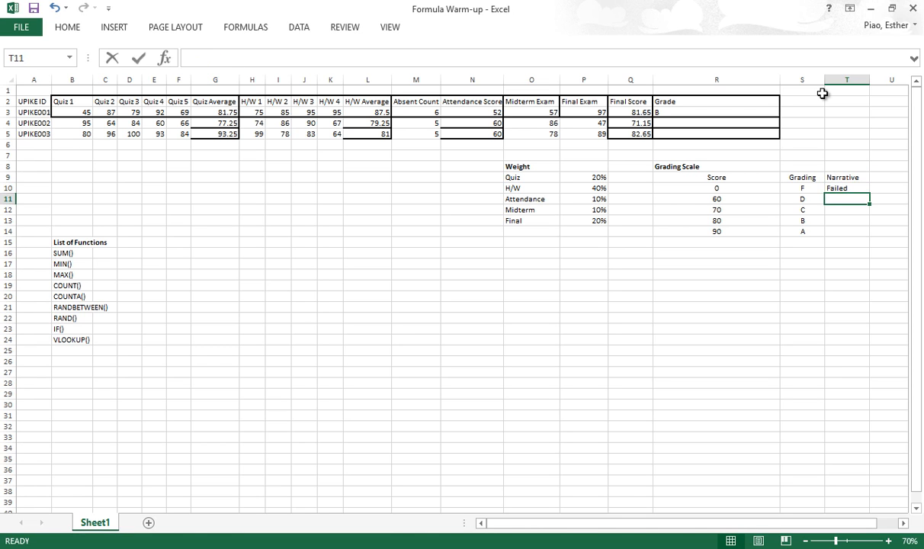
type("O So")
key("Return")
key("Up")
type("SO SO")
key("Return")
Complete the Narrative column with "OKAY" for grade C, "Good" for B and "Very Good" for A
type("OKAY")
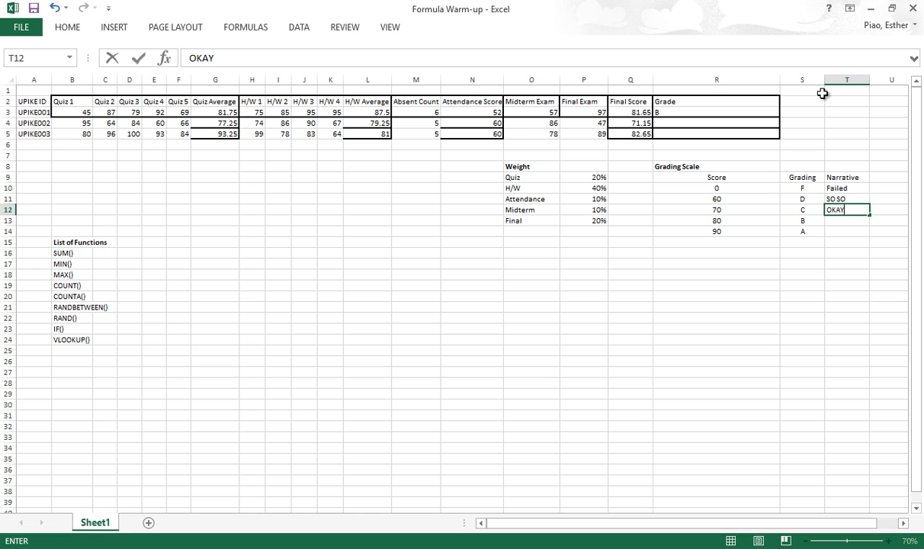
key("Return")
type("Good")
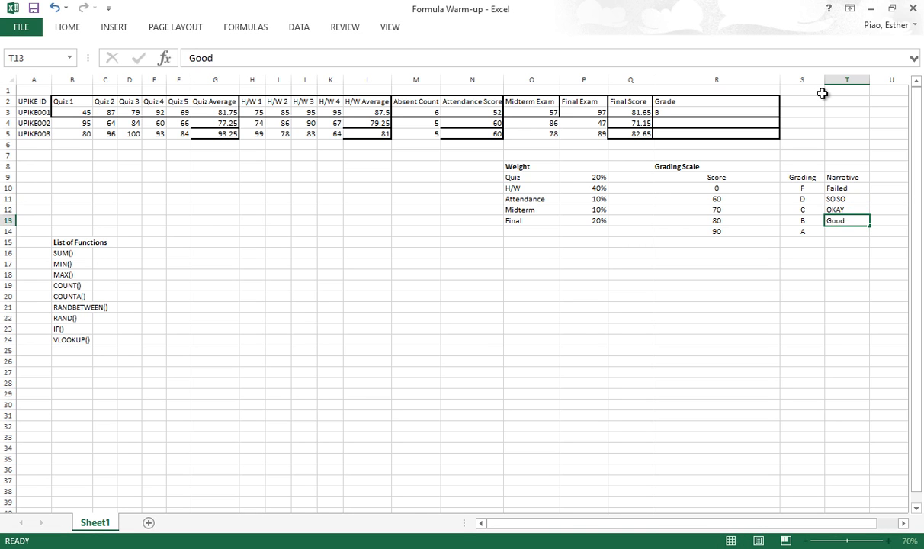
key("Return")
type("Very Goo")
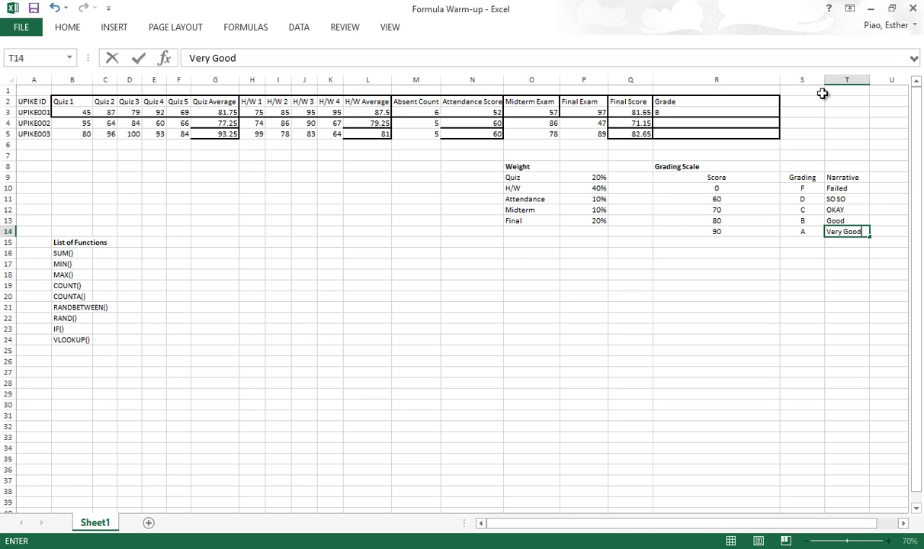
type("d")
key("Return")
Move the Grading Scale table down one row to R10:T15 and number its columns 1, 2 and 3 in R9:T9
left_click_drag(744, 174, 837, 243)
left_click(760, 175)
type("1")
key("Tab")
type("2")
key("Tab")
type("3")
key("Tab")
key("Down")
key("Left")
key("Left")
key("Left")
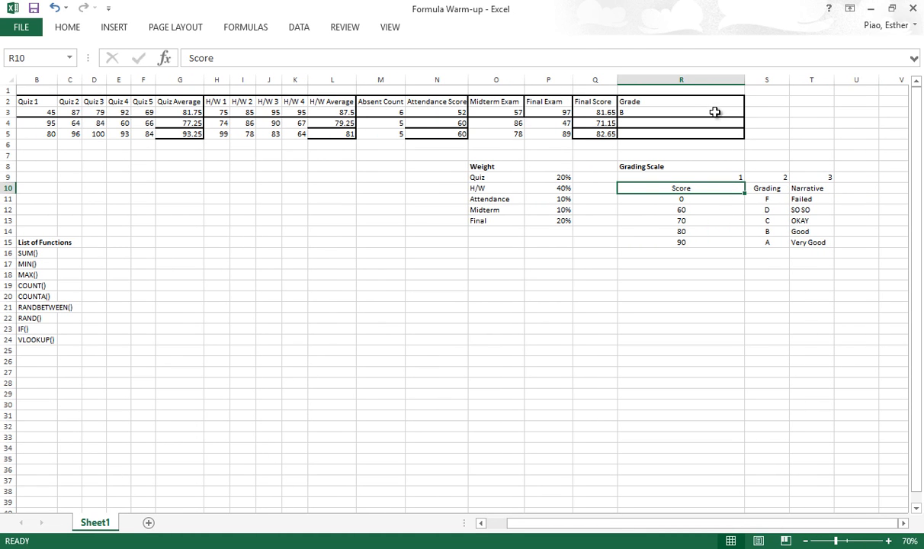
Enter =VLOOKUP(Q4,R11:T15, 3) in R4 to return the second student's narrative
left_click(816, 220)
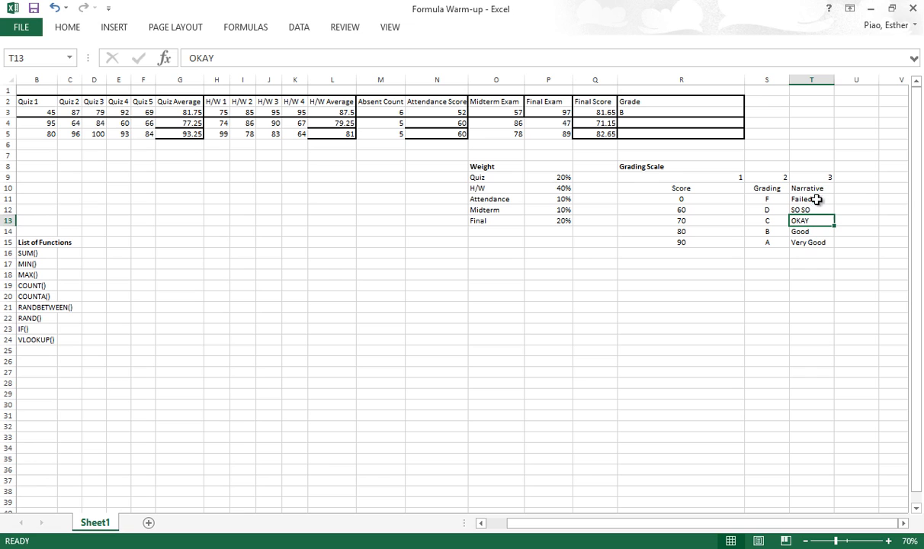
left_click(678, 123)
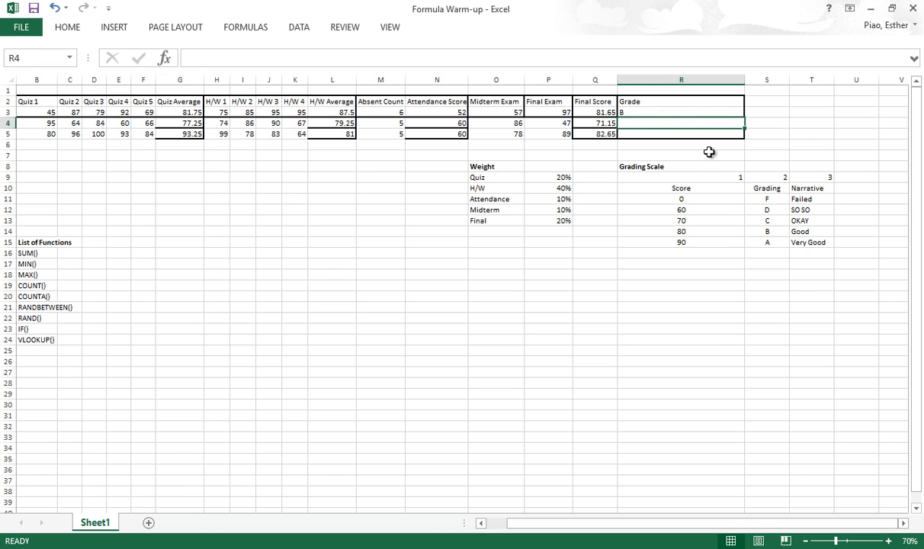
type("=vl")
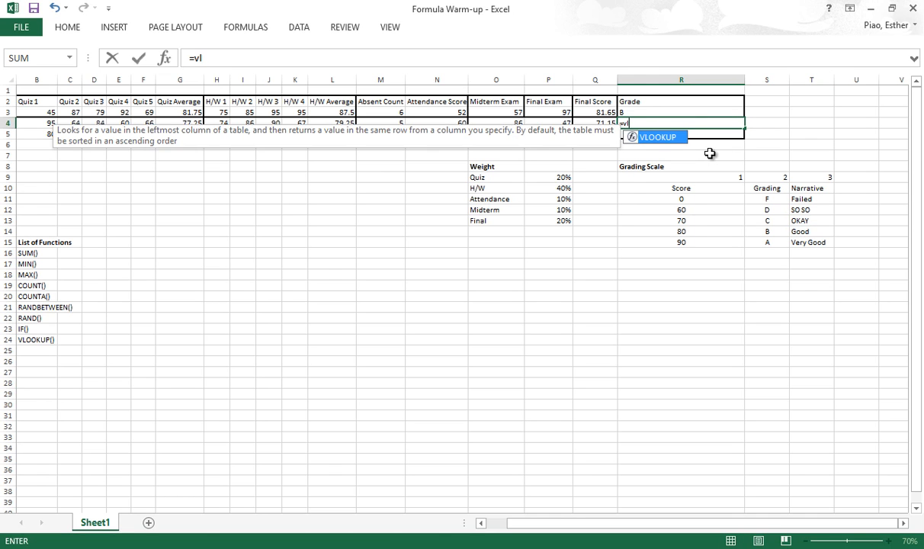
type("ookup(")
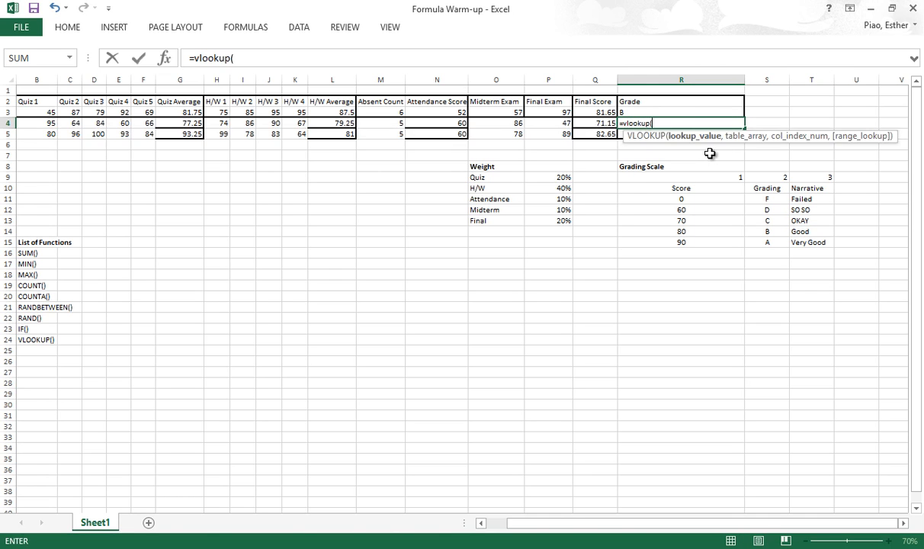
left_click(608, 122)
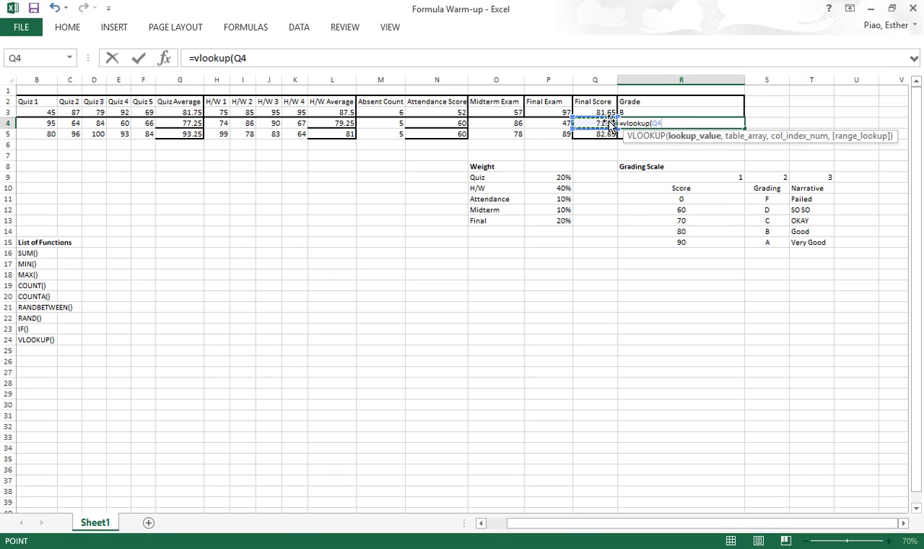
type(",")
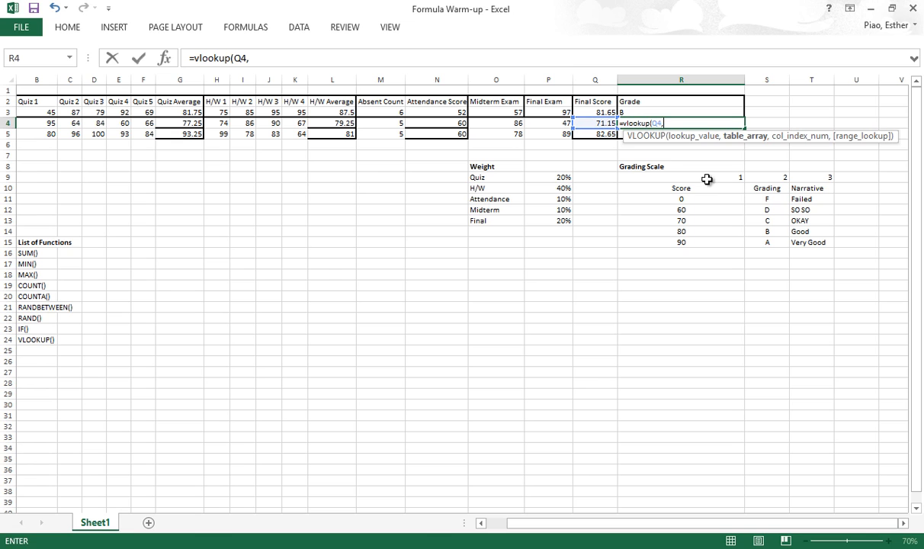
left_click_drag(705, 199, 795, 252)
type(", 3")
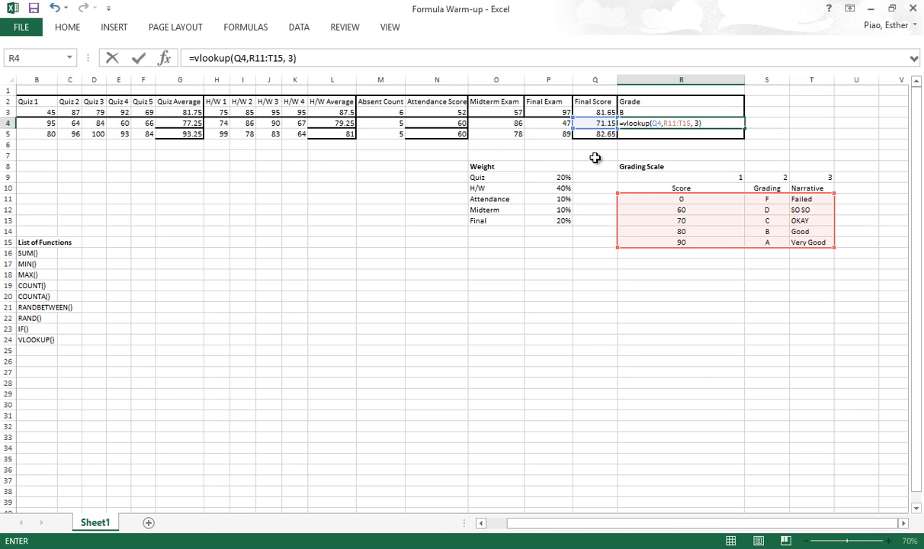
left_click(139, 58)
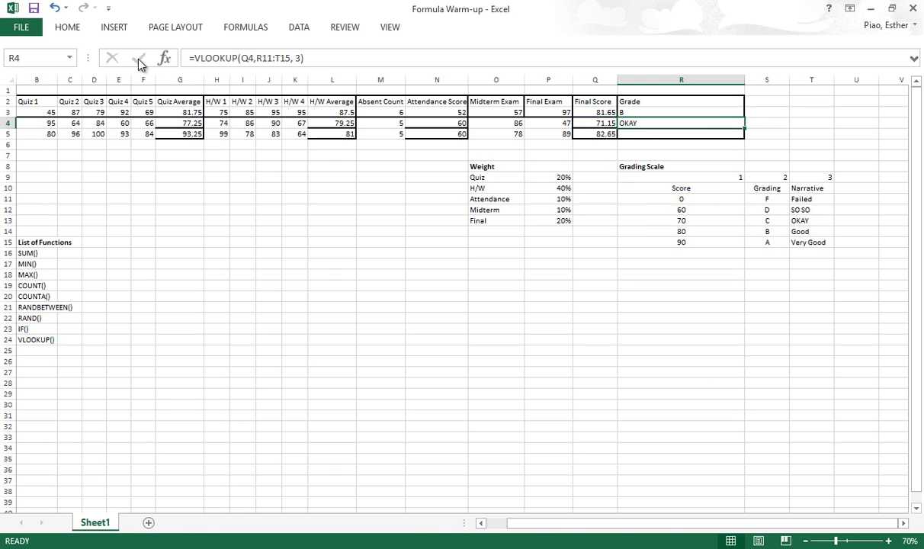
Examine the lookup results in R3 and R4 against the Grading Scale table and the order of its Score column
left_click(647, 107)
left_click(656, 123)
left_click_drag(682, 191, 795, 242)
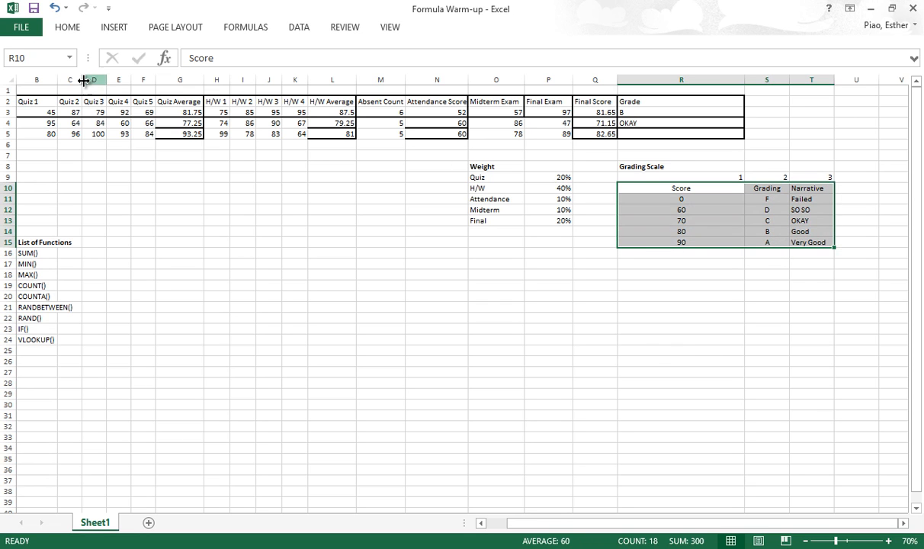
left_click(658, 264)
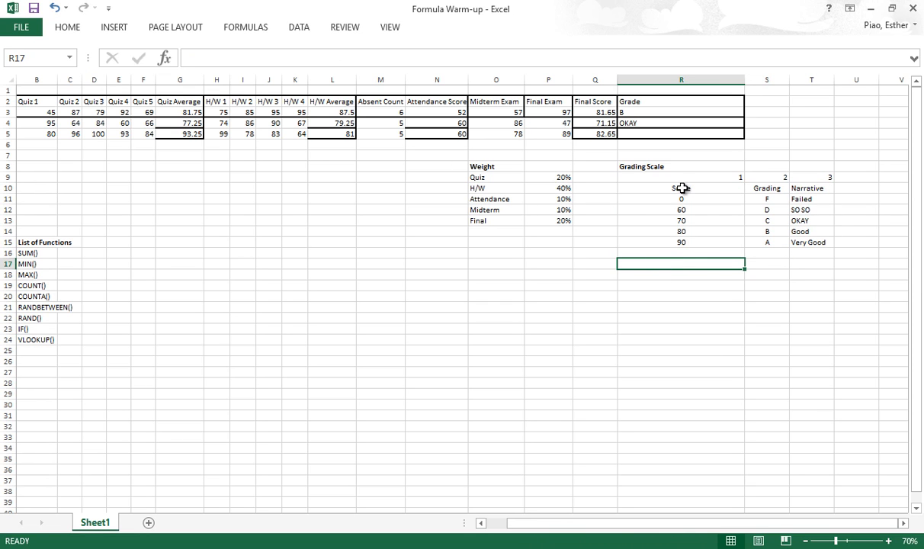
left_click_drag(722, 200, 725, 243)
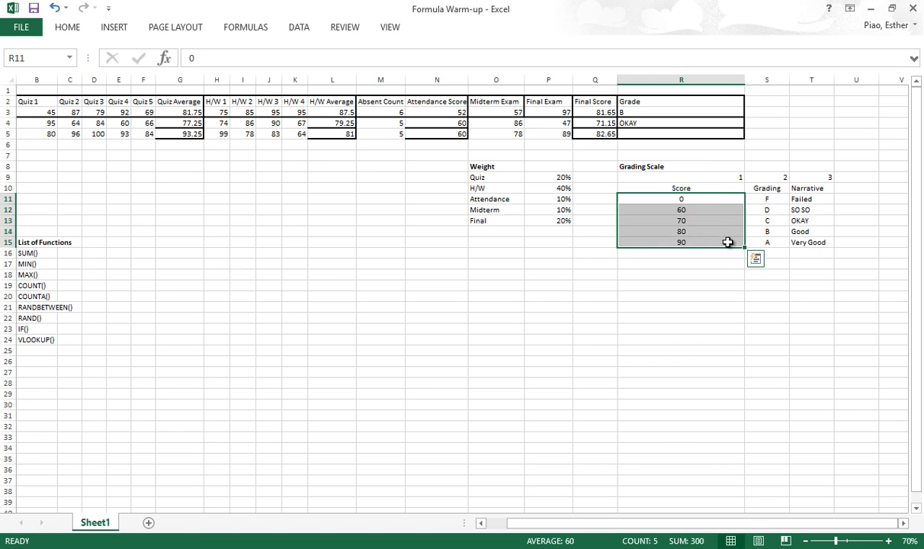
Fill the grade lookup formula from R3 down to R5 and fit column R's width to its contents
left_click(729, 195)
left_click_drag(730, 200, 736, 239)
left_click(708, 111)
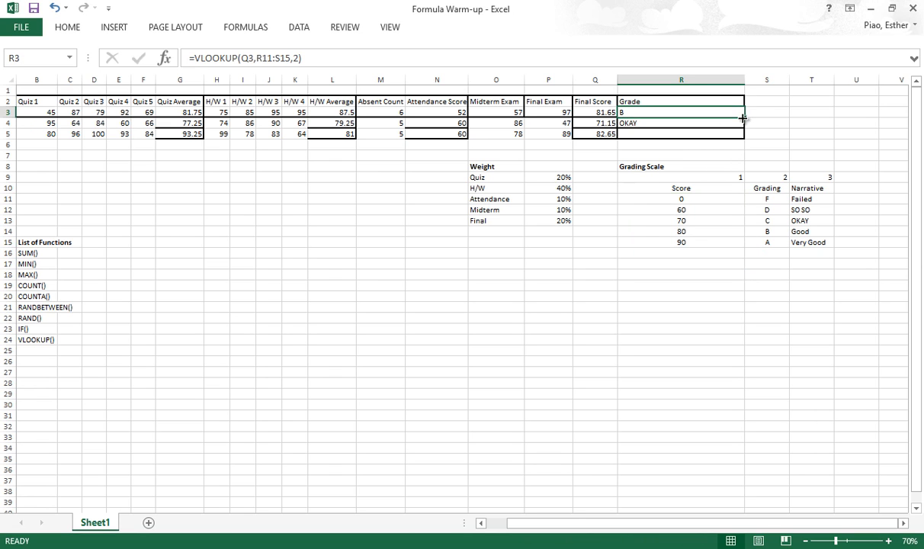
left_click_drag(742, 118, 755, 135)
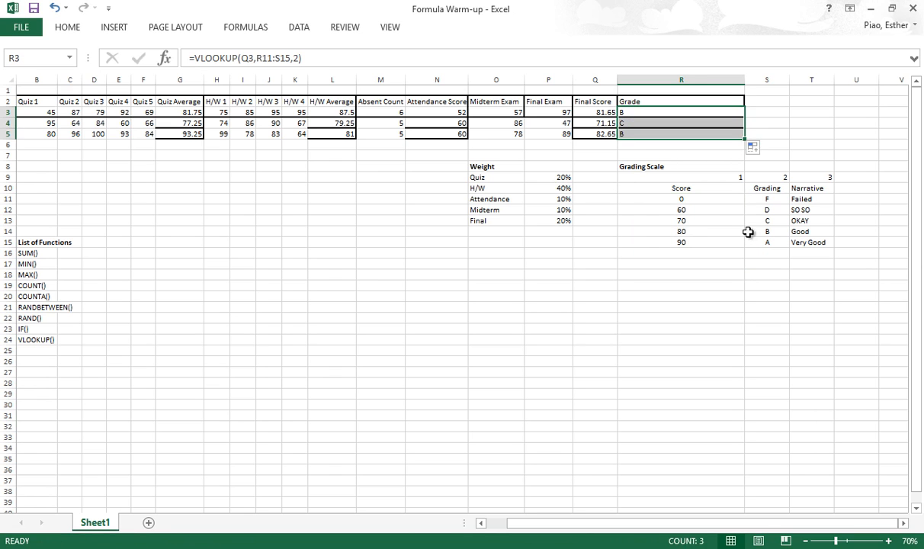
left_click(747, 228)
double_click(743, 79)
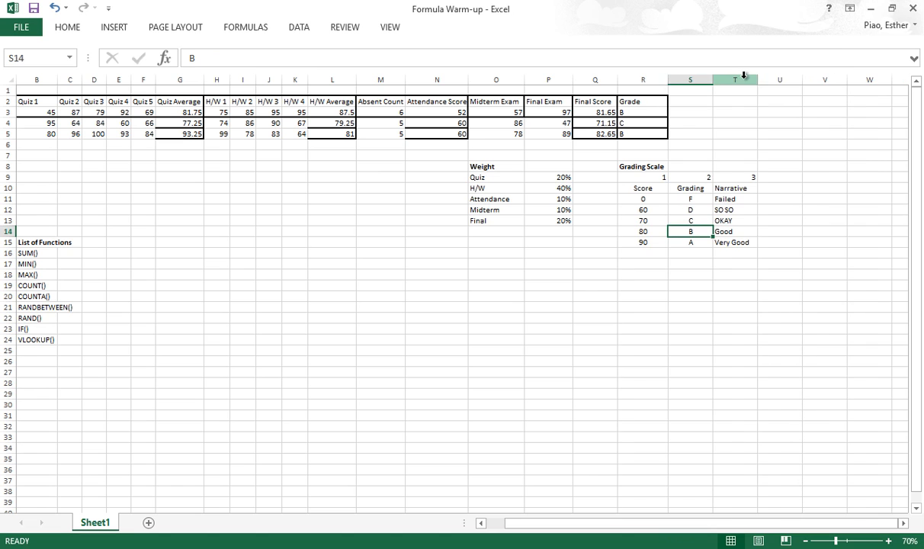
Clear the uneven borders of the gradebook table A2:R5 and apply All Borders to it
left_click_drag(648, 296, 46, 207)
left_click(62, 197)
left_click_drag(35, 99, 678, 135)
left_click(76, 26)
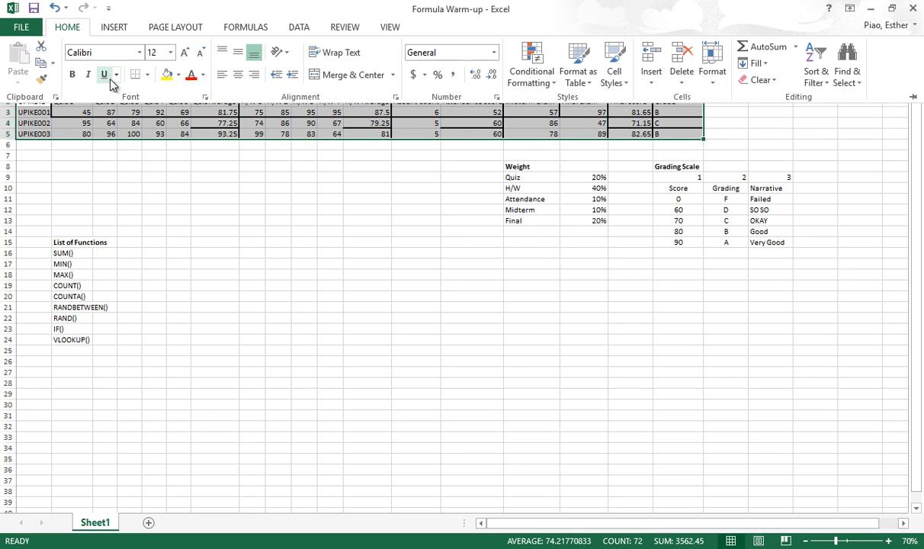
left_click(148, 79)
left_click(156, 179)
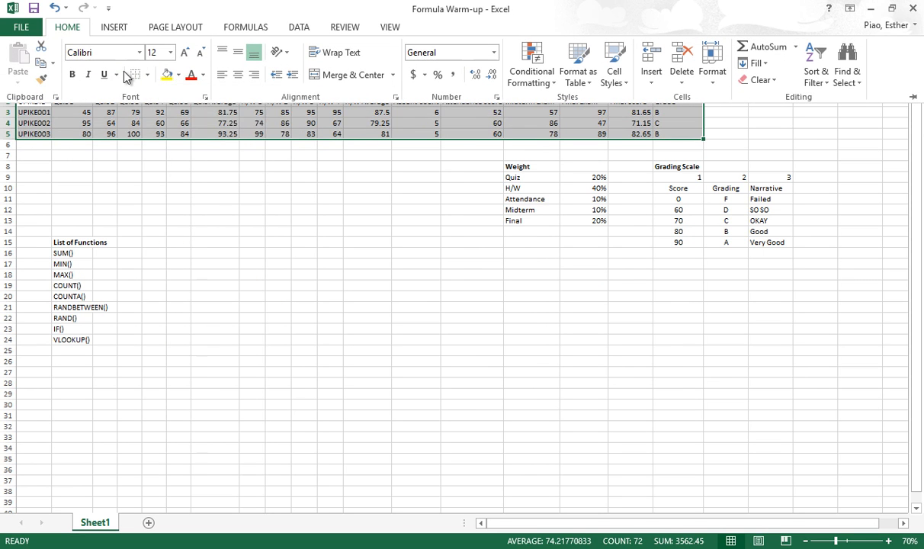
left_click(147, 79)
left_click(175, 194)
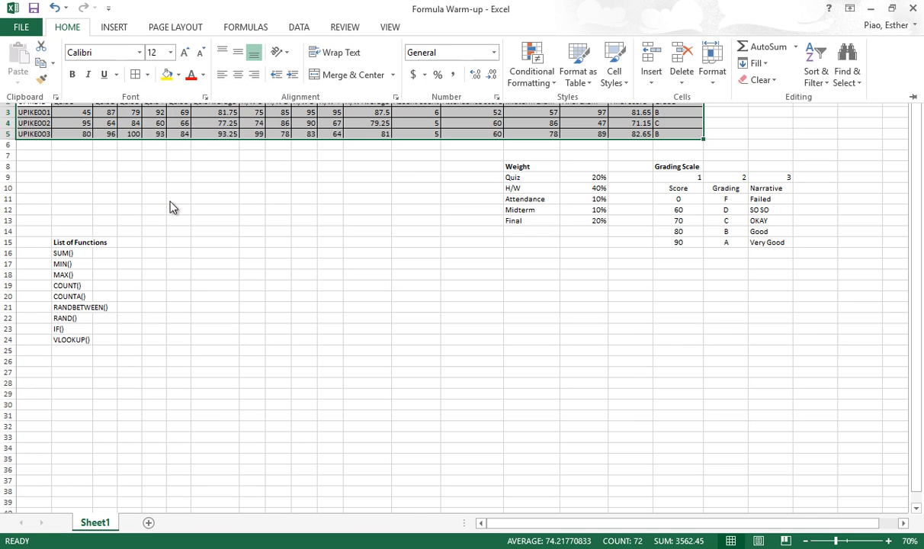
left_click(278, 231)
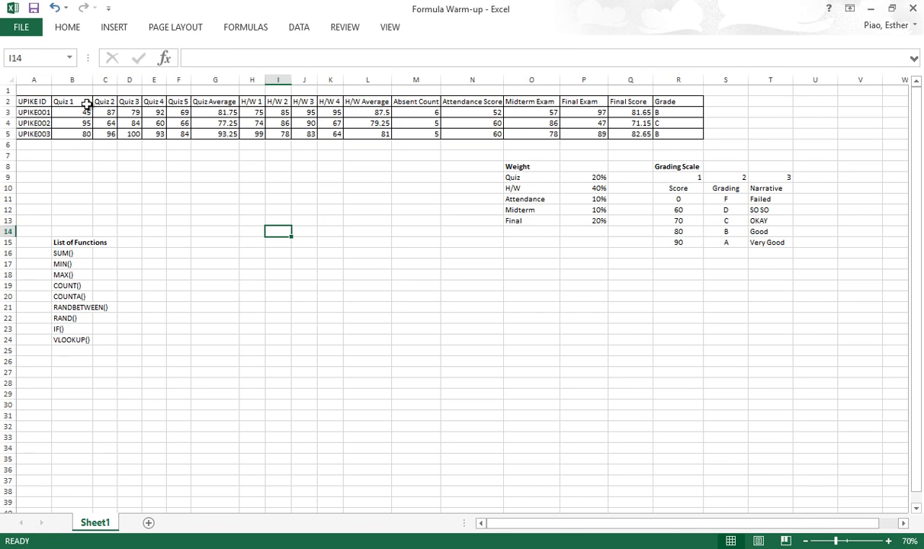
Make header row 2 bold and narrow column B to just fit the Quiz 1 heading
left_click(8, 101)
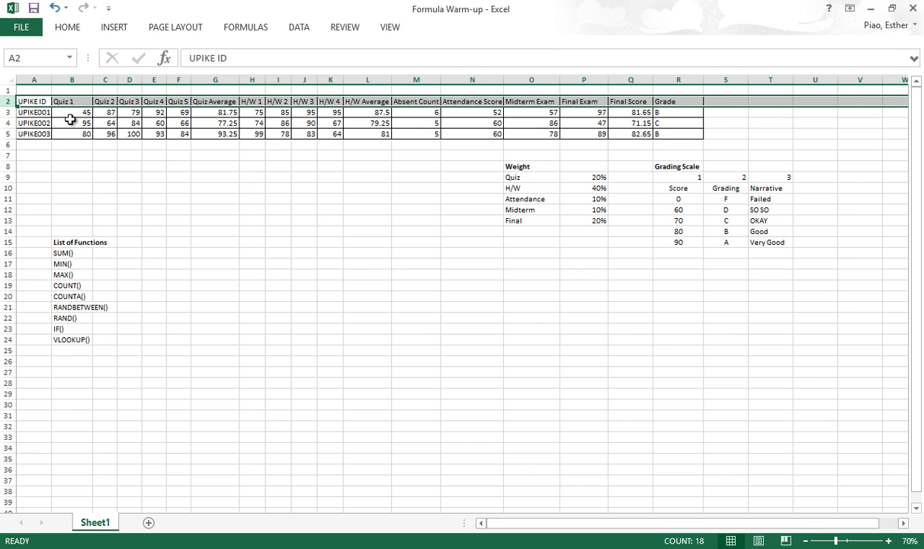
left_click(216, 165)
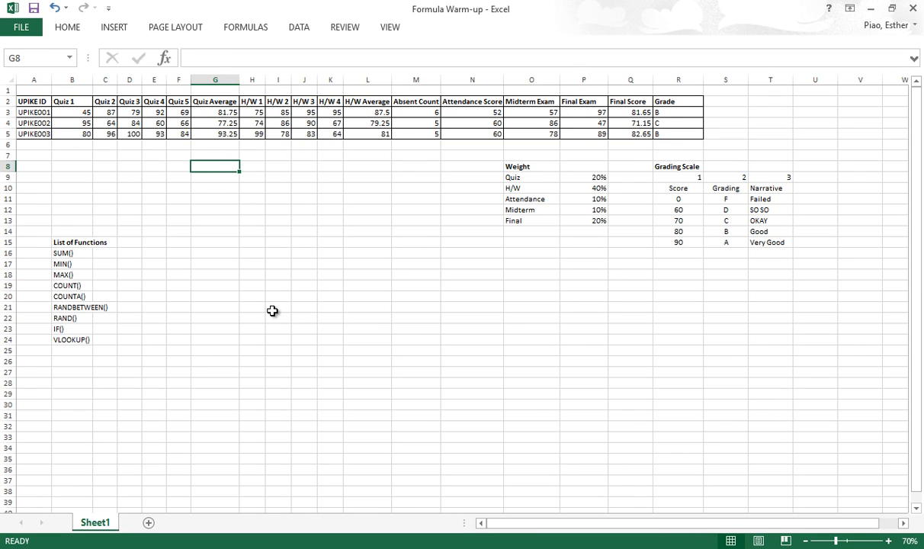
double_click(91, 79)
left_click_drag(111, 79, 65, 80)
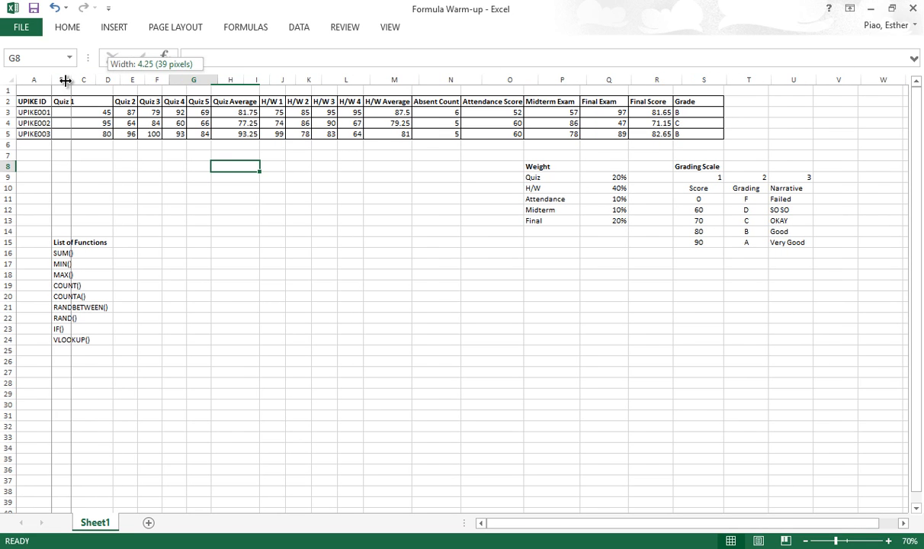
left_click(164, 263)
Move the Weight and Grading Scale tables together from O8:T15 to M8:R15
left_click_drag(70, 253, 73, 338)
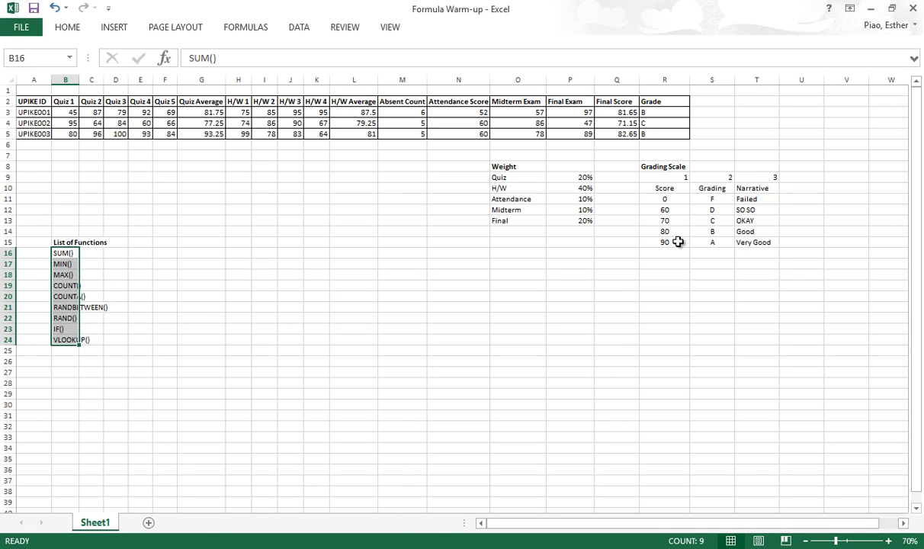
left_click_drag(519, 166, 745, 249)
left_click_drag(652, 168, 579, 174)
left_click(652, 359)
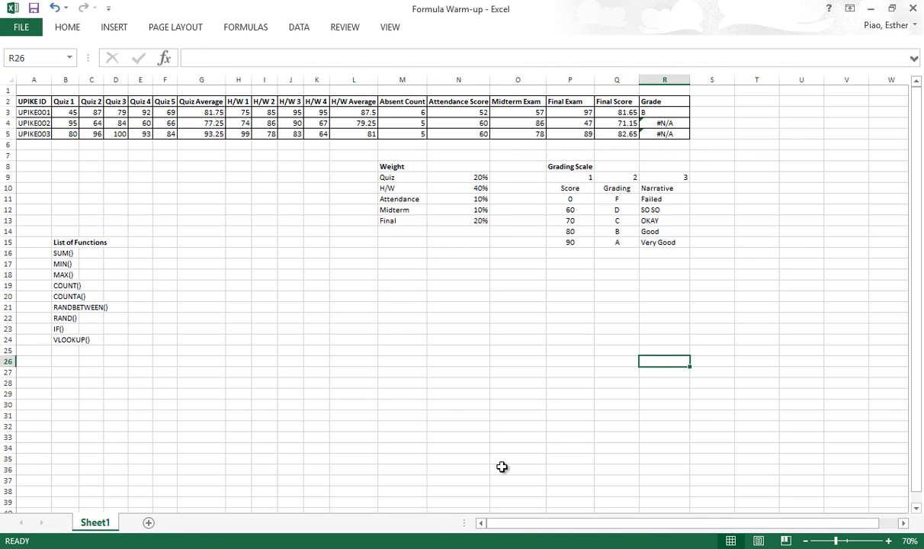
Check the Grade formulas in R3 and R4 and refill =VLOOKUP(Q3,P11:Q15,2) from R3 down to R5
left_click(670, 188)
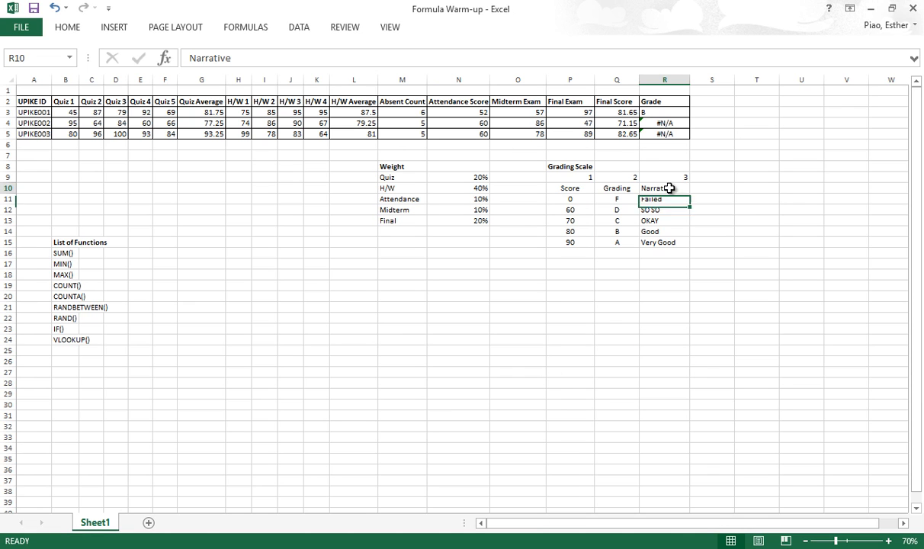
left_click(671, 123)
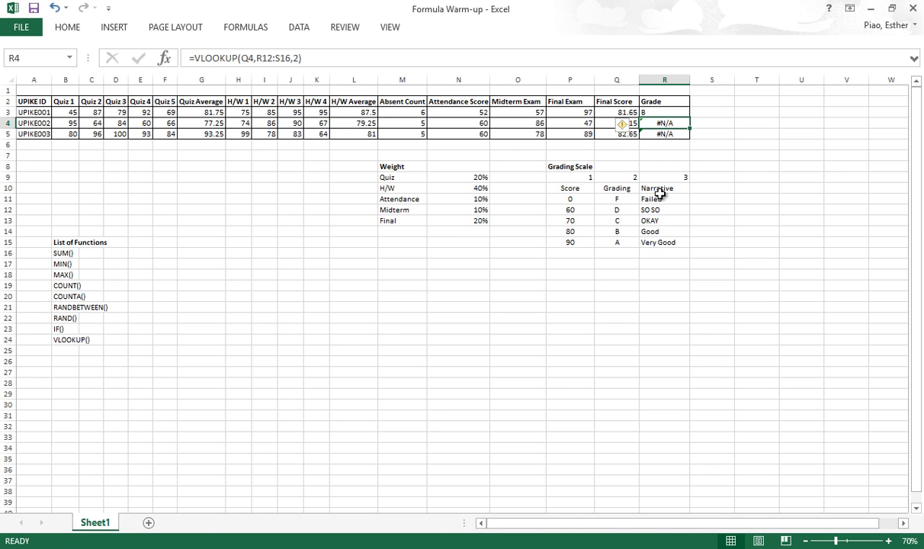
left_click(658, 116)
left_click(663, 105)
left_click(663, 113)
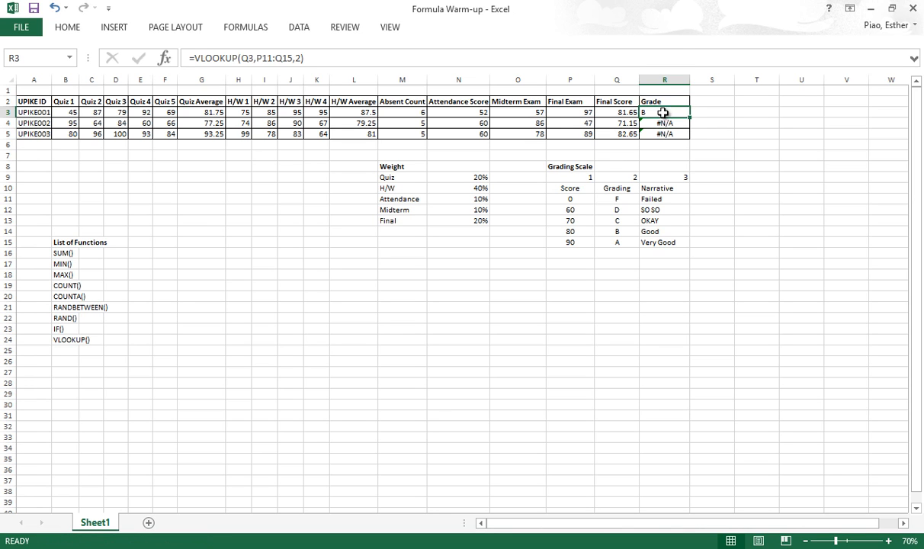
left_click_drag(690, 119, 691, 138)
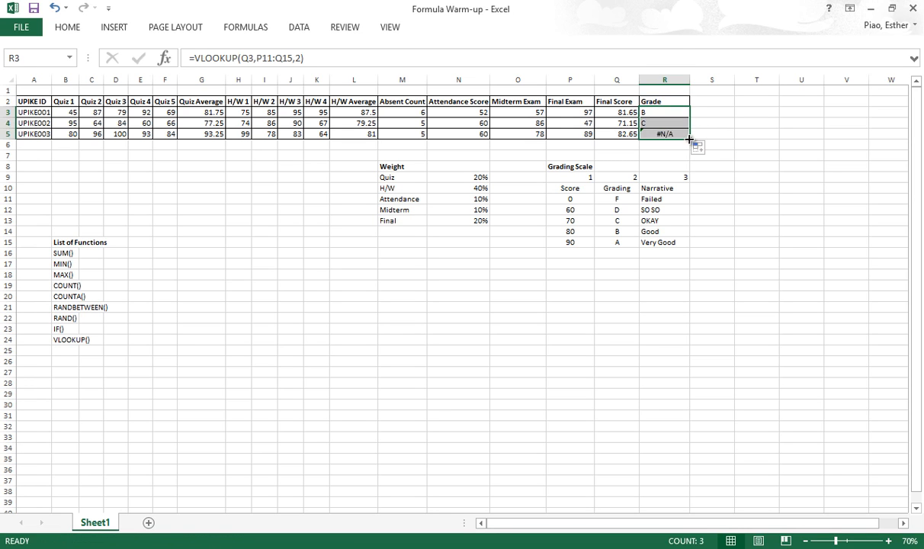
Delete the Narrative column and its number from the Grading Scale table in R9:R15
left_click(665, 220)
left_click_drag(668, 181, 666, 243)
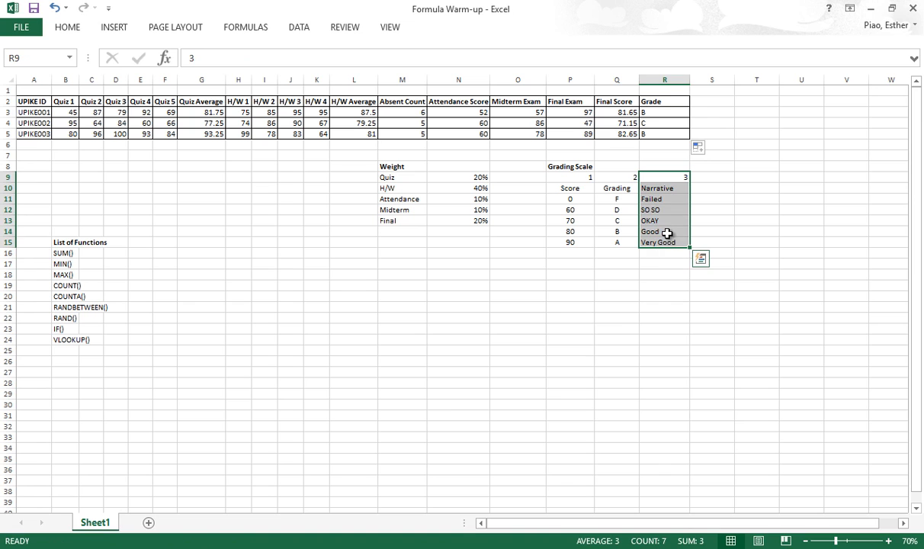
key("Delete")
left_click(617, 307)
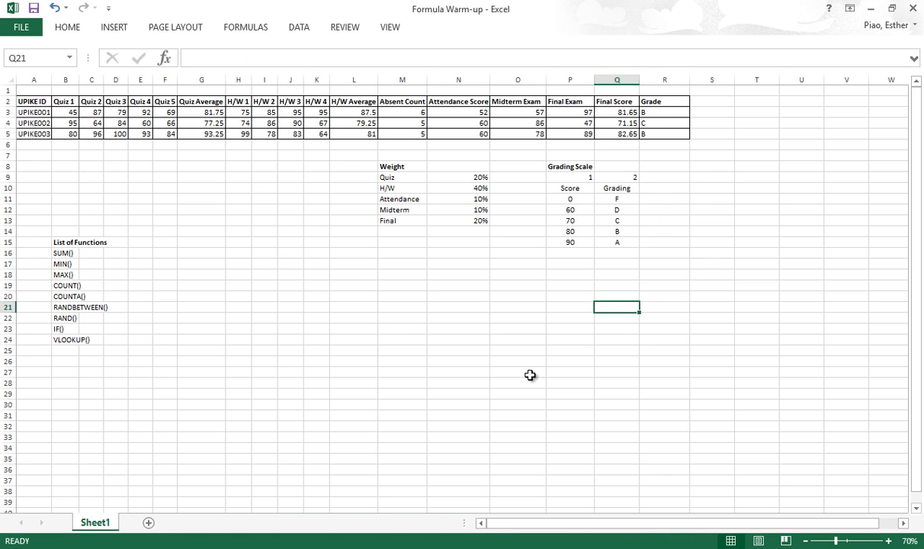
left_click(496, 547)
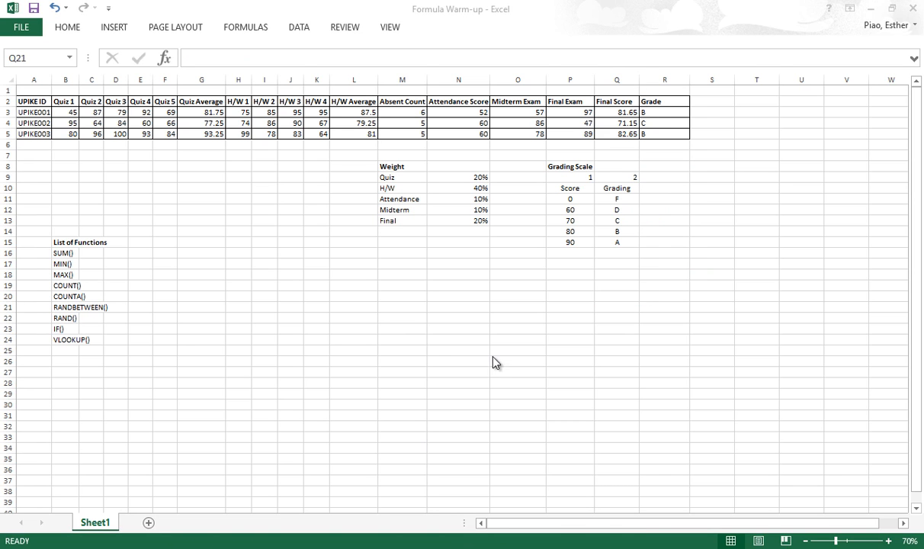